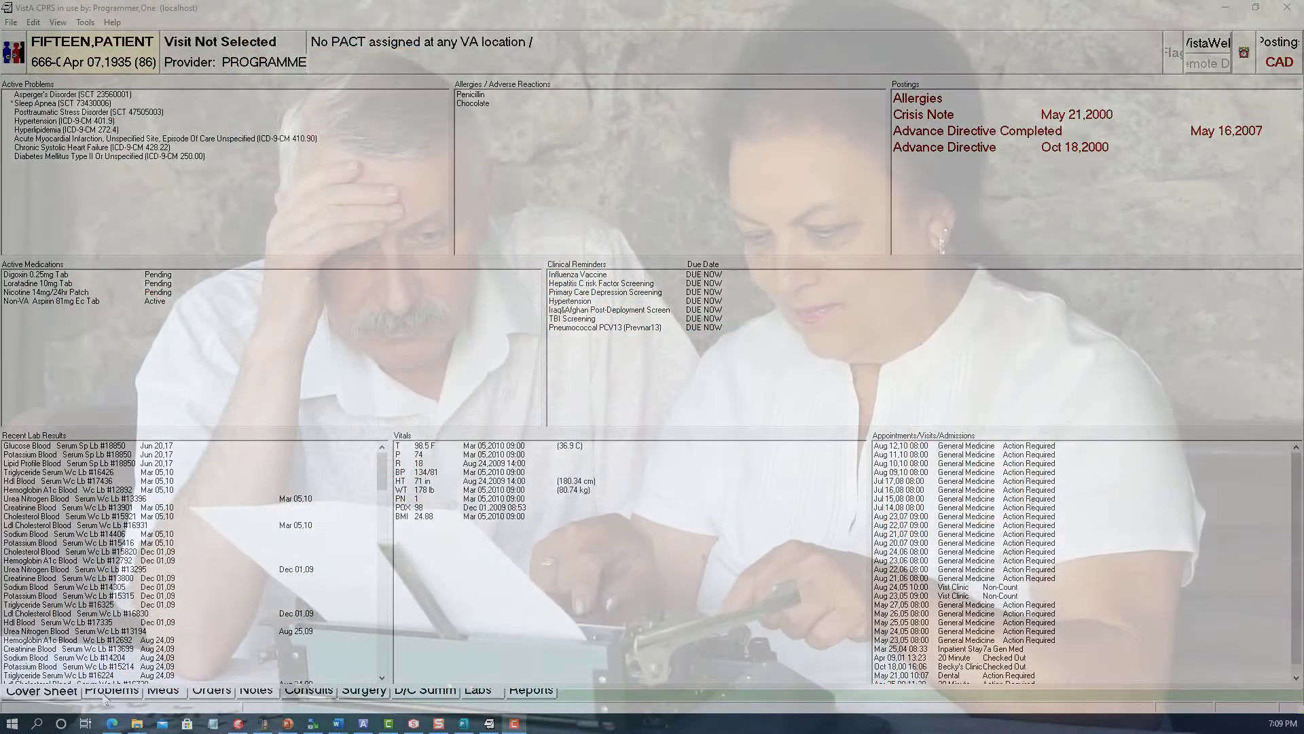
Step: Look through the patient's active problems and outpatient medications, selecting the diabetes mellitus, loratadine and nicotine patch entries
left_click(106, 693)
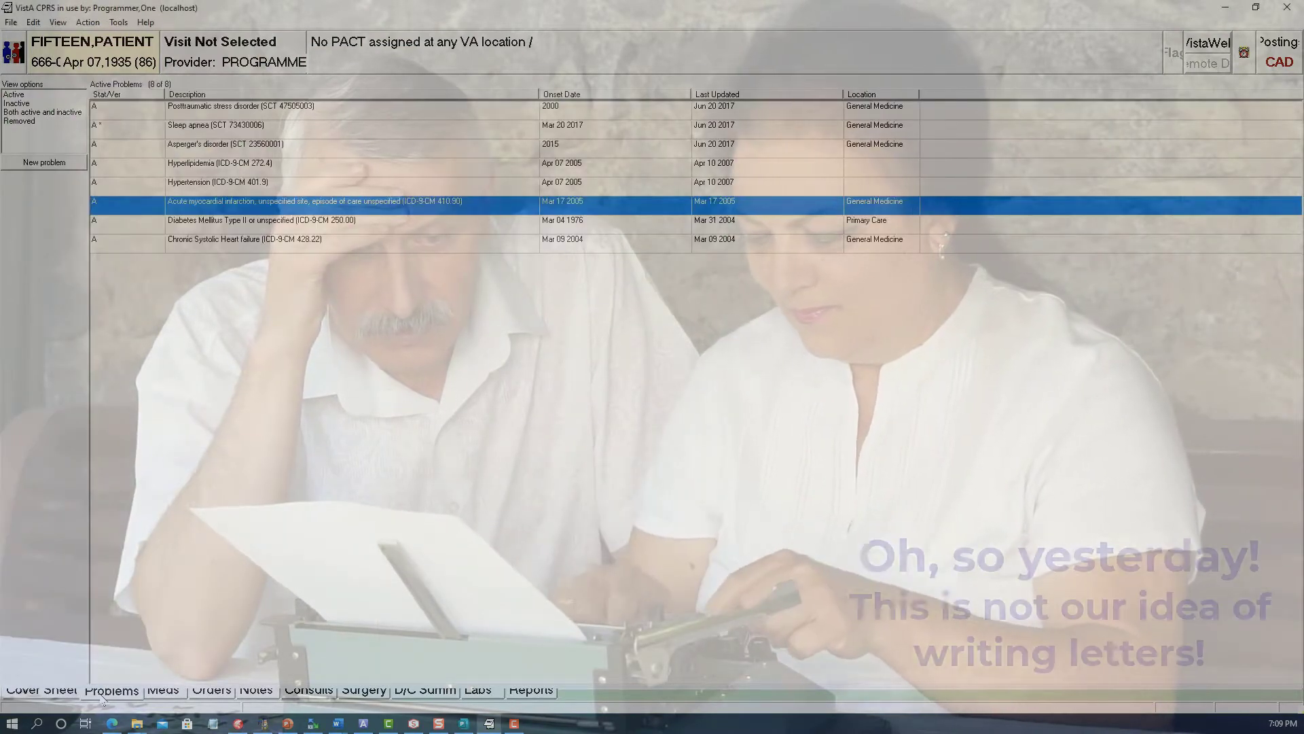
left_click(347, 221)
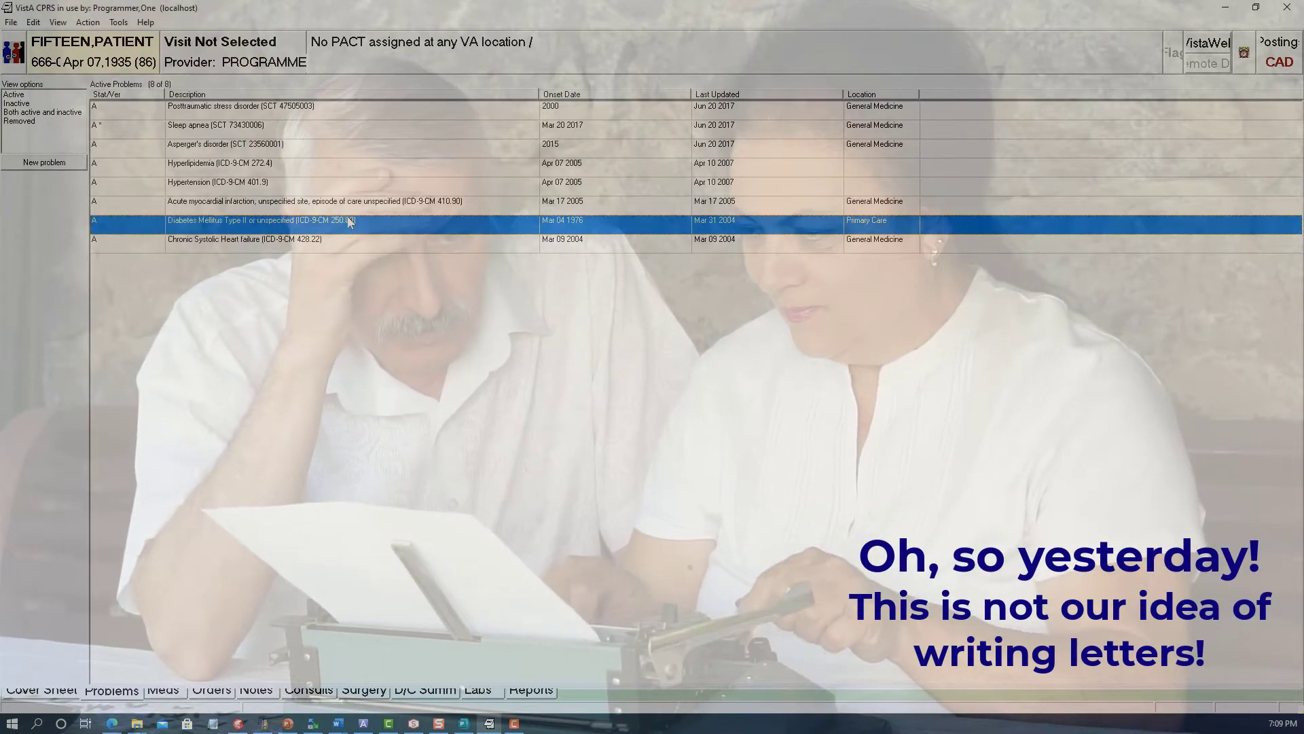
left_click(153, 692)
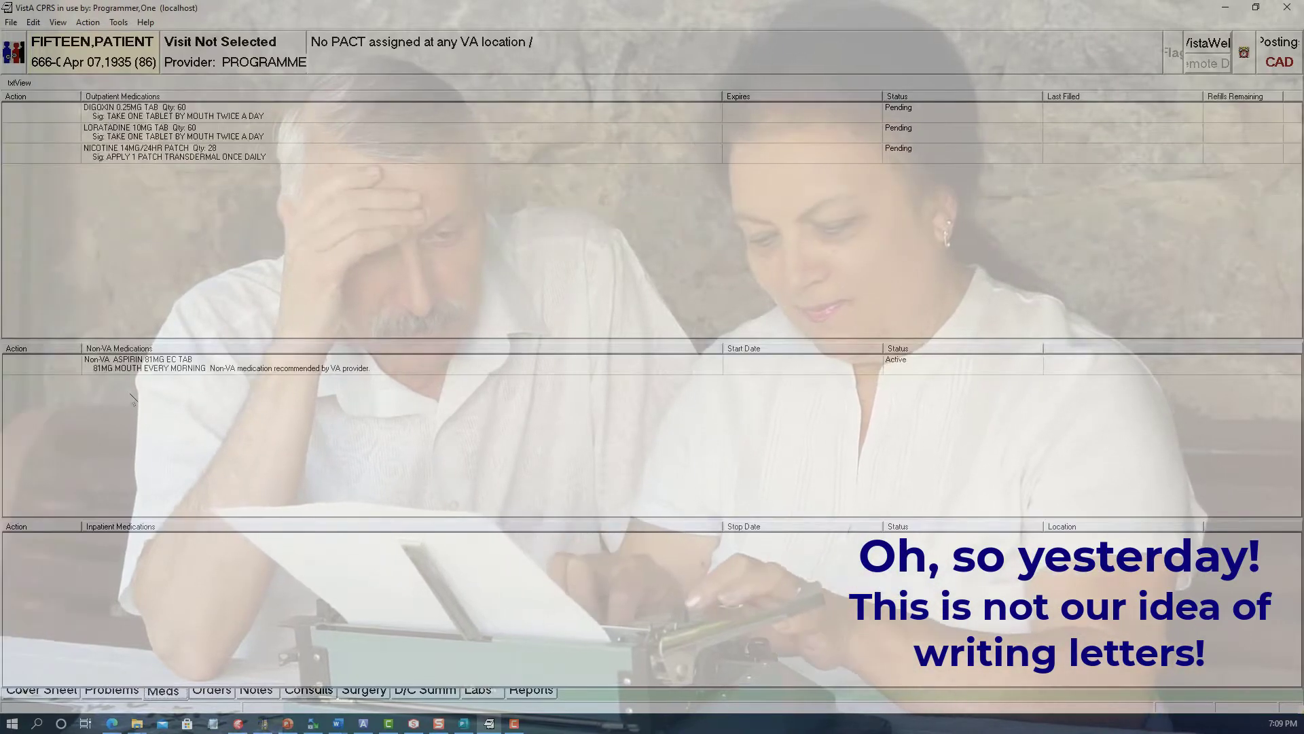
left_click(95, 136)
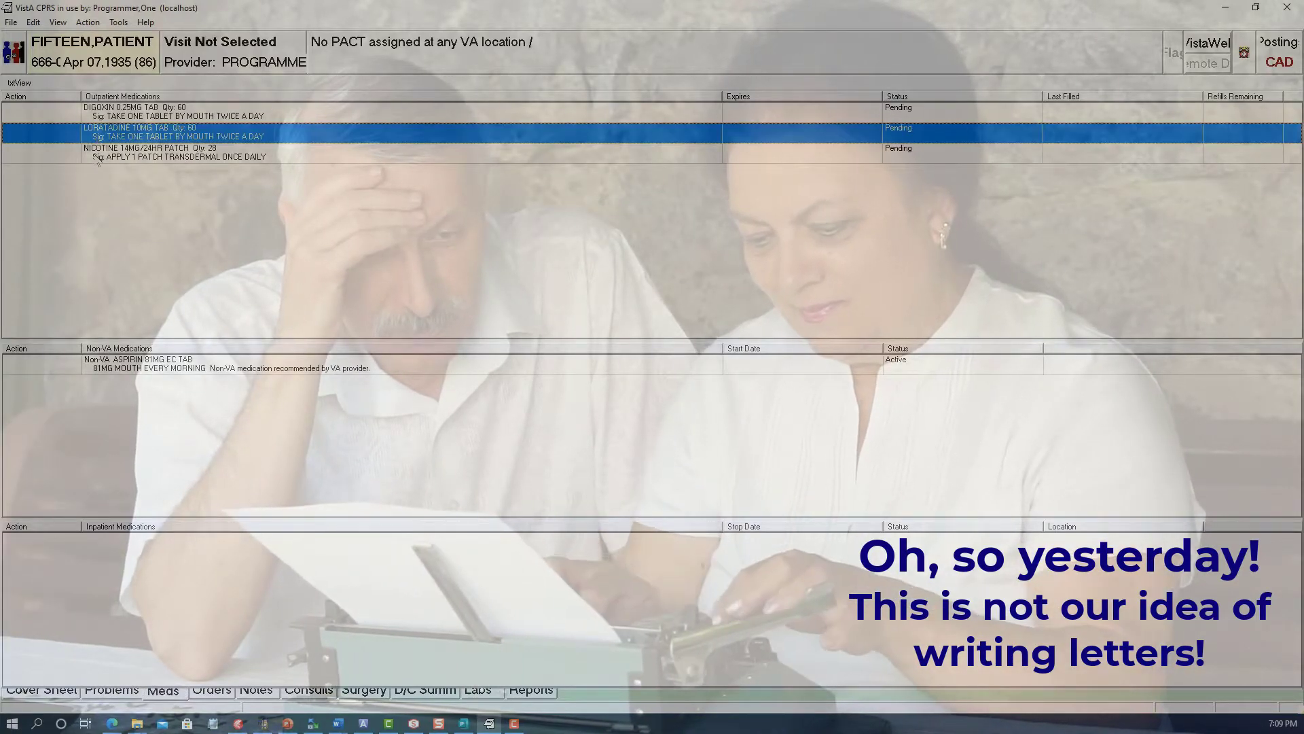
left_click(97, 156)
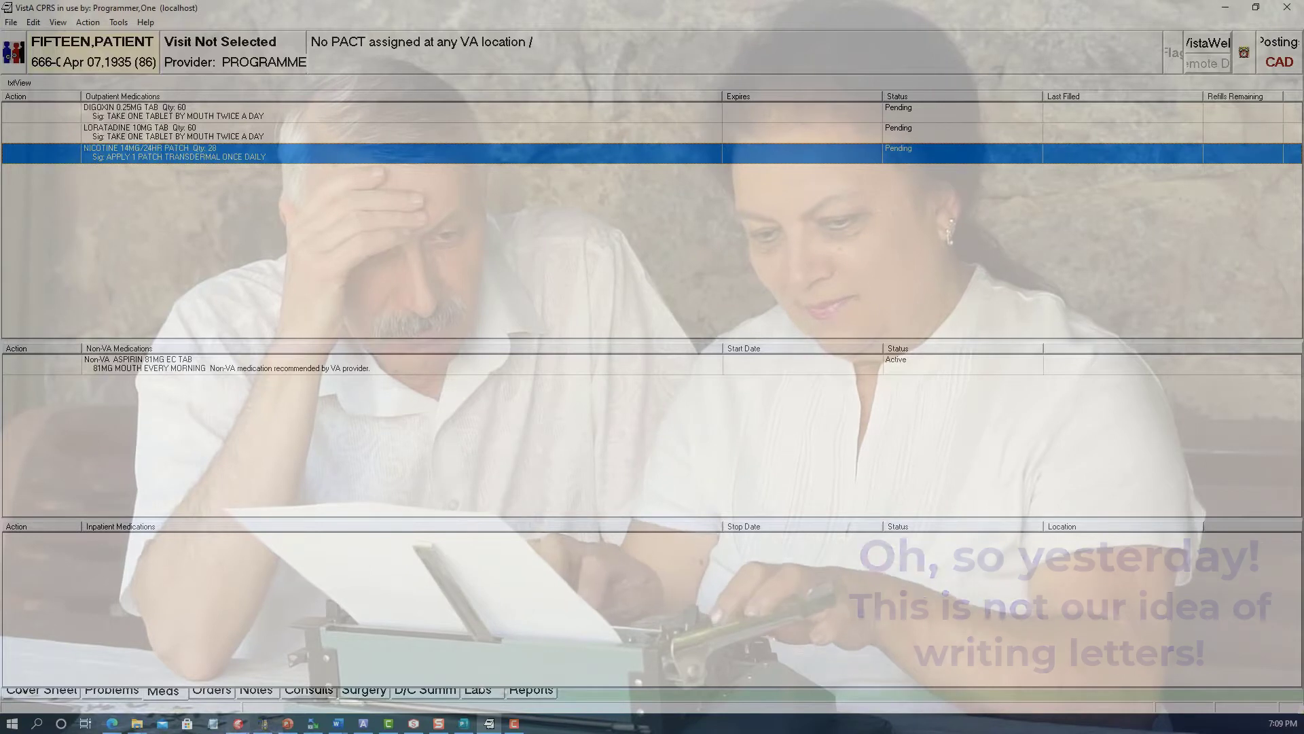
Step: Look through the patient's active orders, including the non-VA aspirin order and the pending potassium lab orders
left_click(212, 690)
left_click(475, 194)
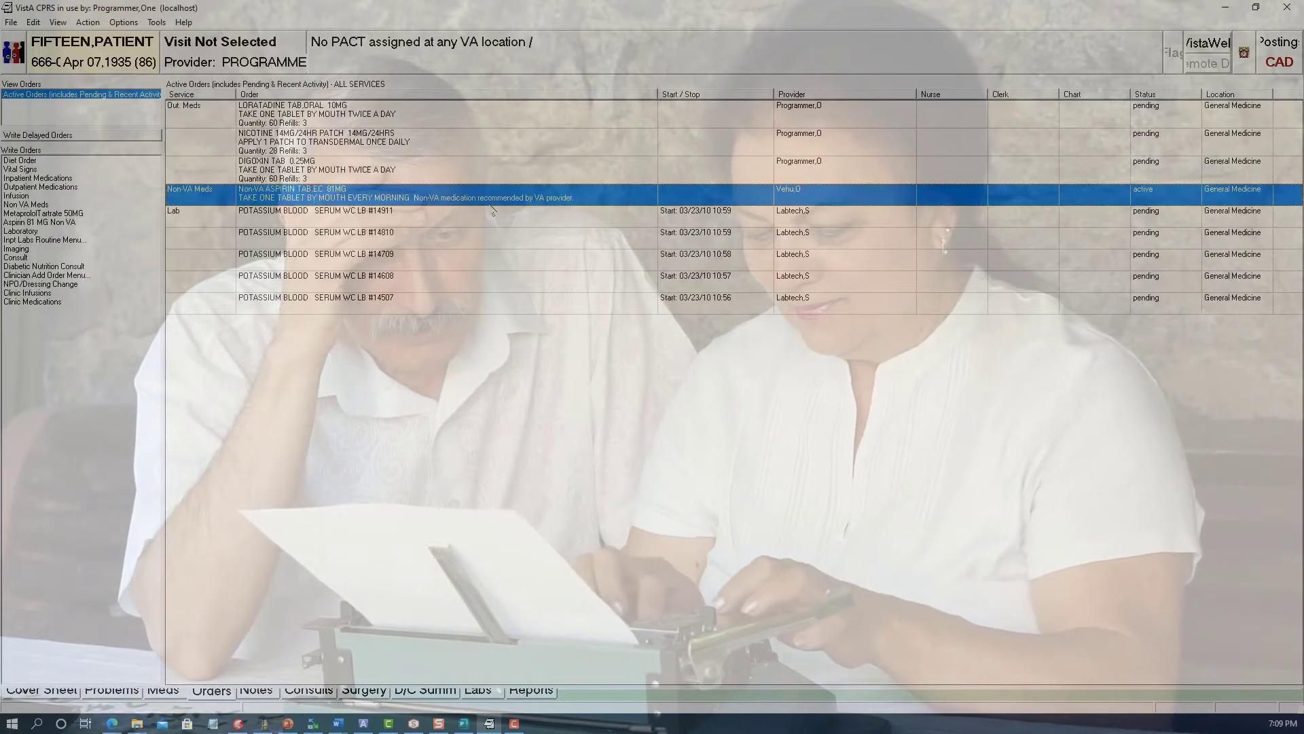
left_click(372, 258)
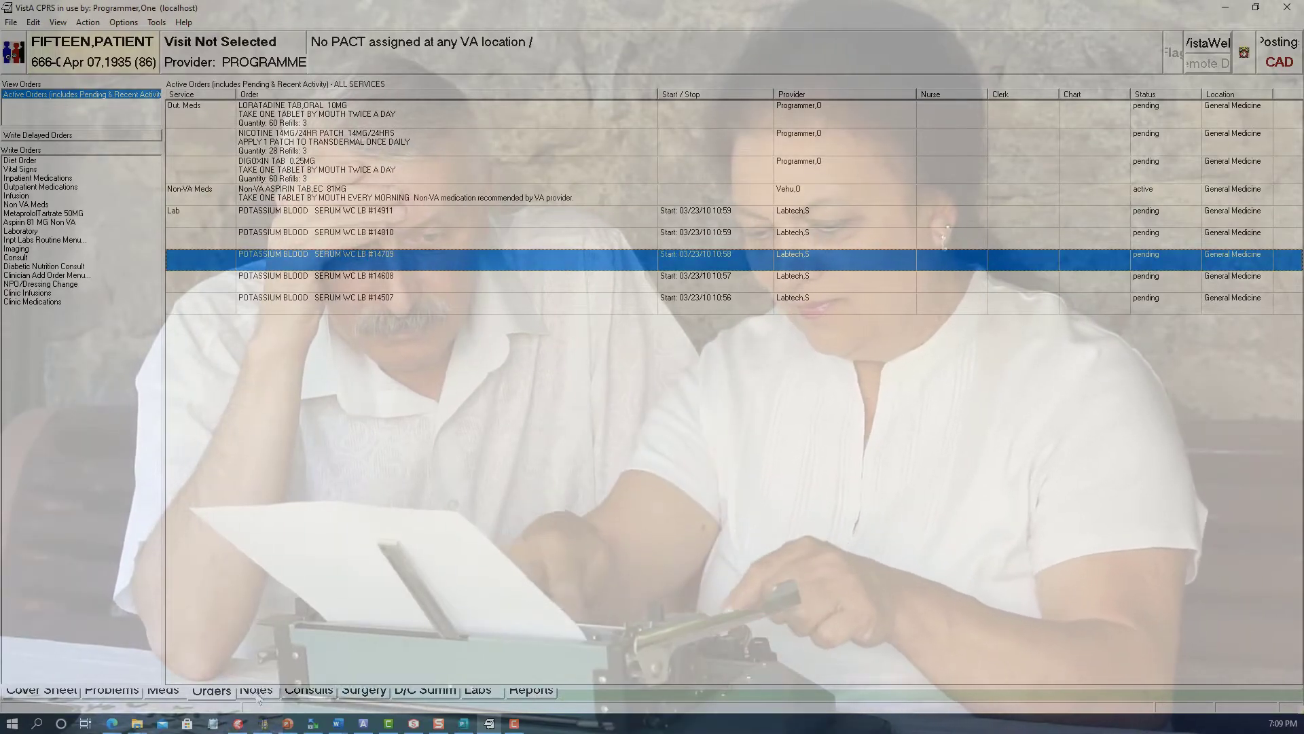
Step: Read several signed notes: a cardiology physician progress note, the medication management note and an attending note without location
left_click(261, 690)
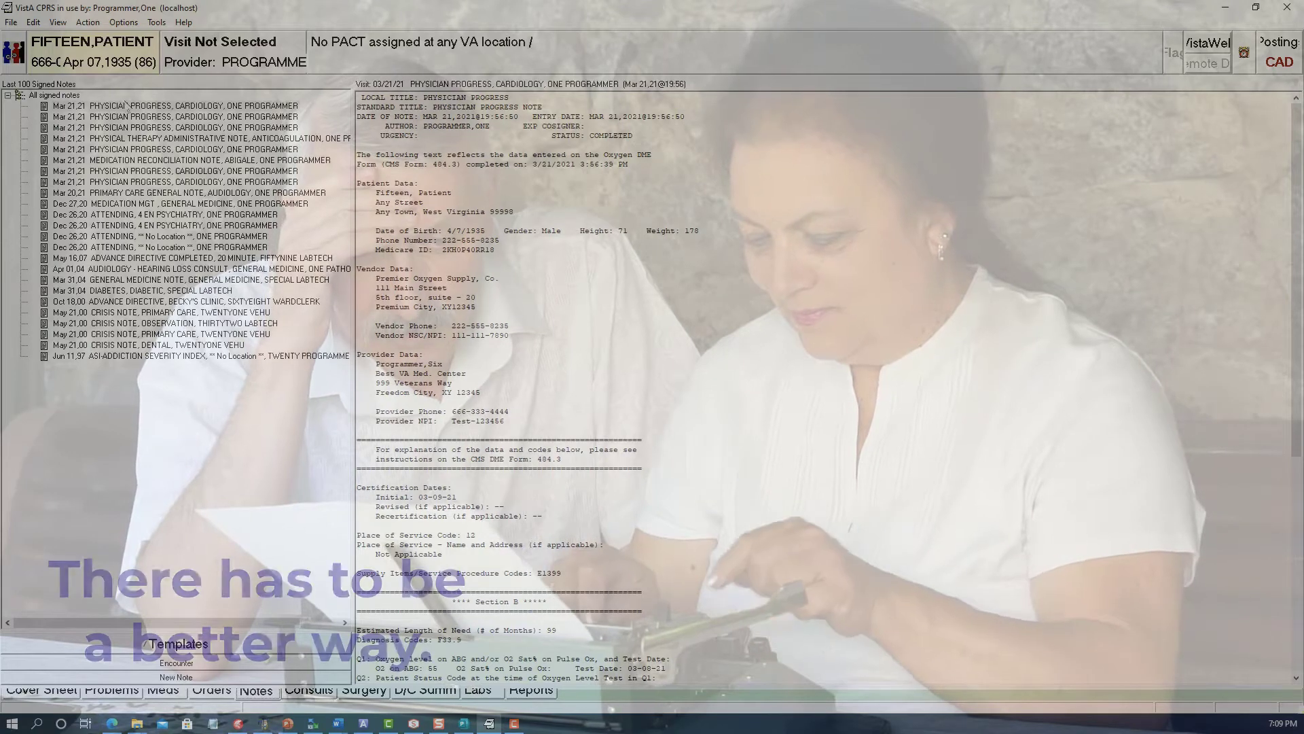
left_click(109, 132)
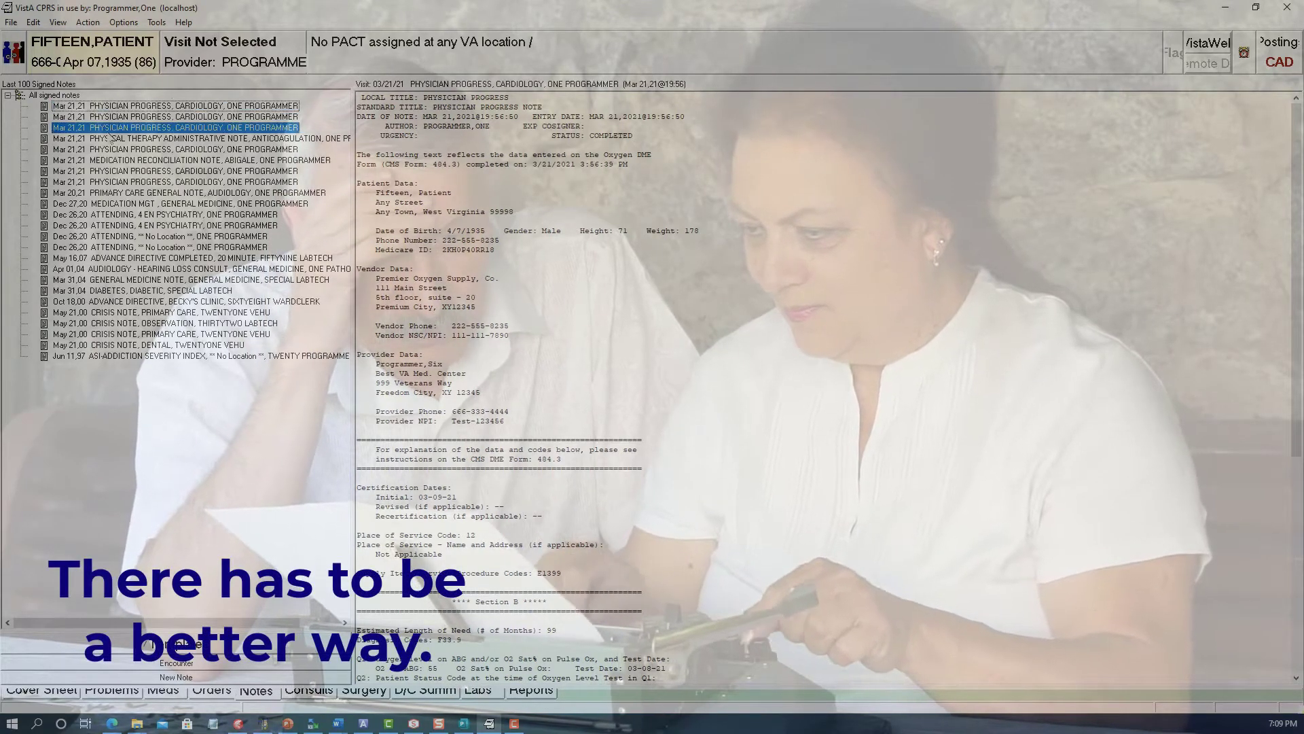
left_click(124, 205)
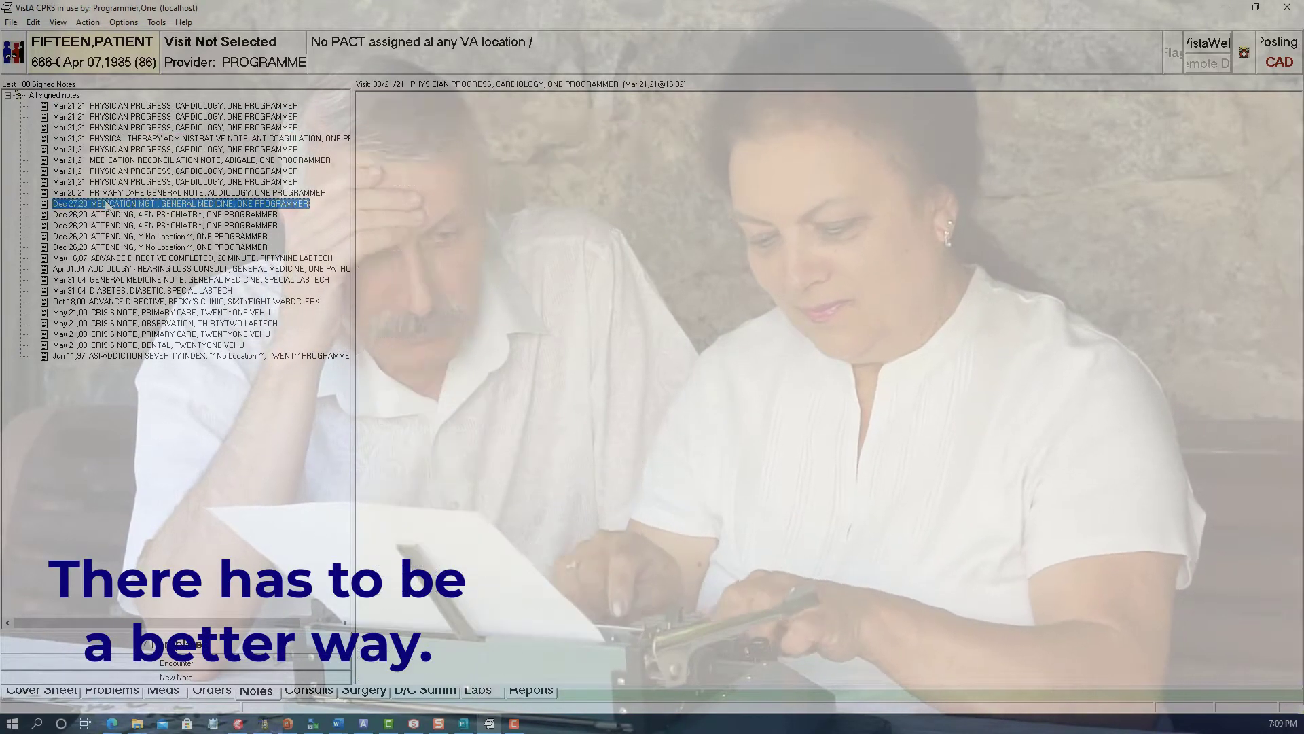
left_click(139, 249)
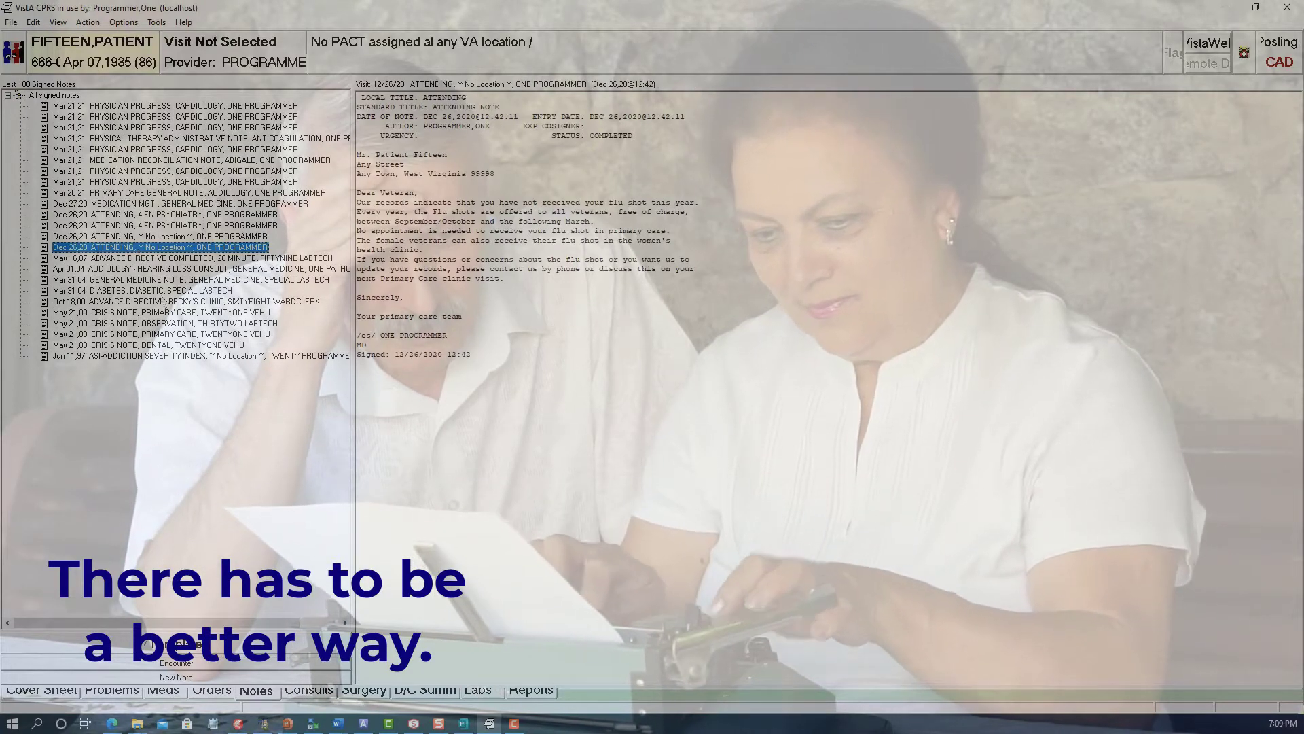
Step: Read the hematology, outpatient audiology and cardiology consults one after another
left_click(309, 689)
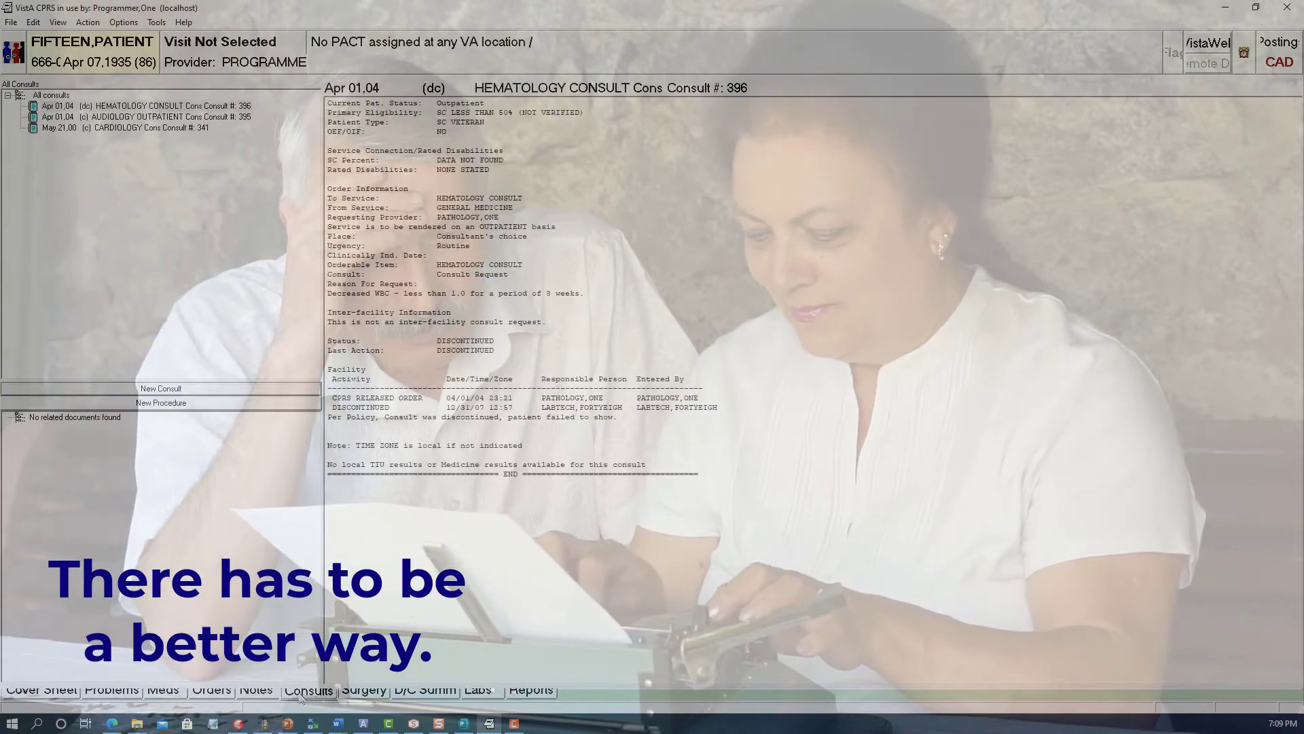
left_click(118, 107)
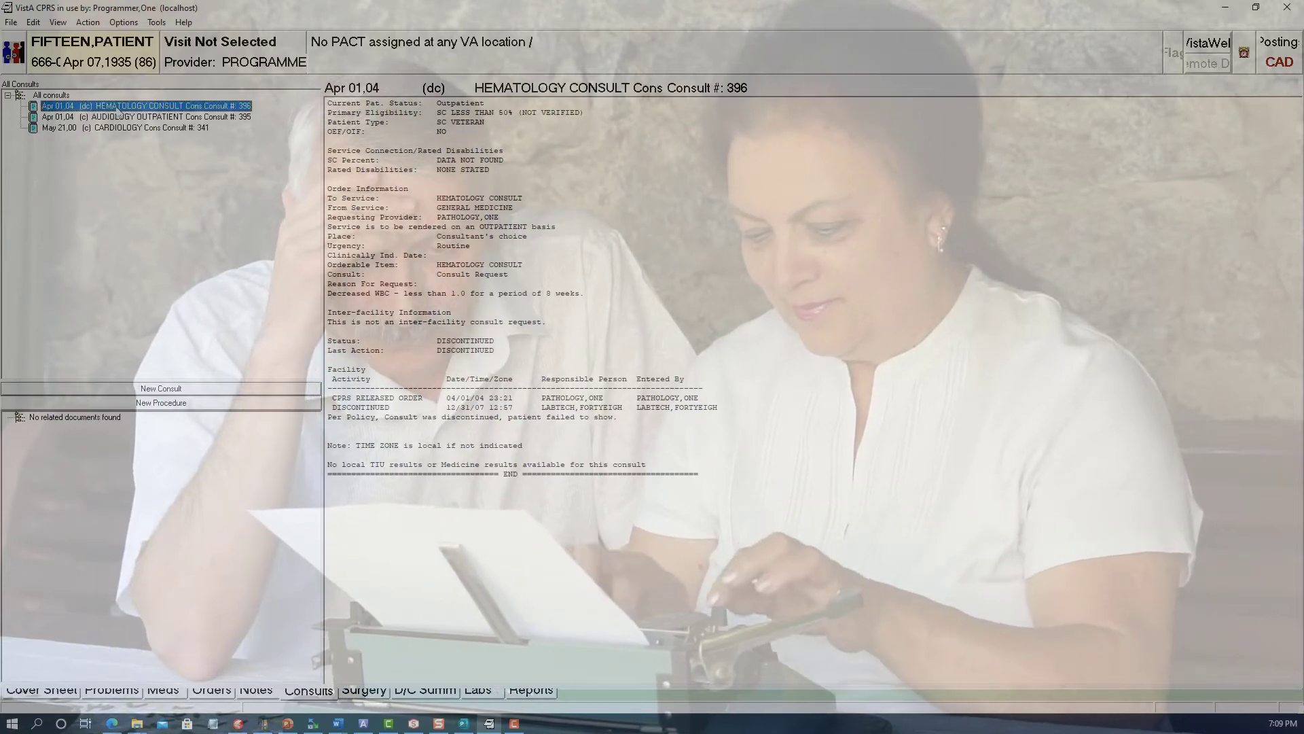
left_click(116, 118)
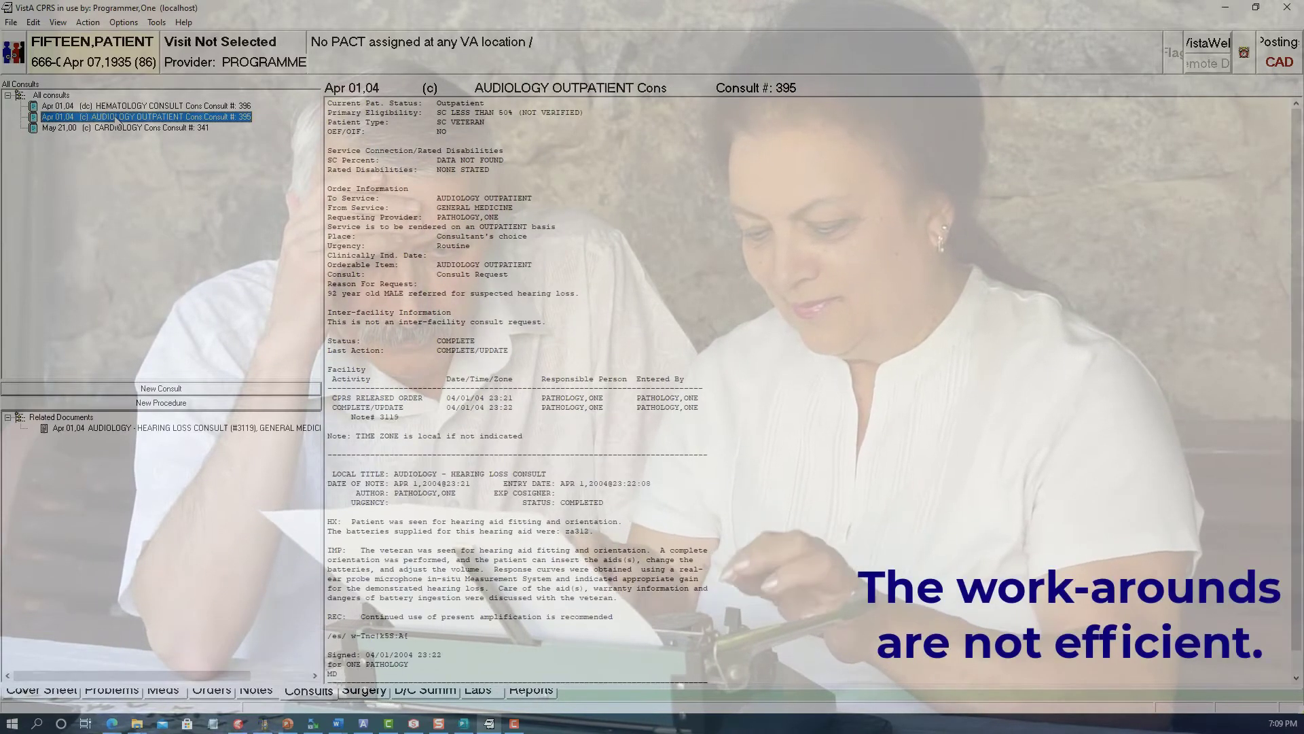
left_click(114, 129)
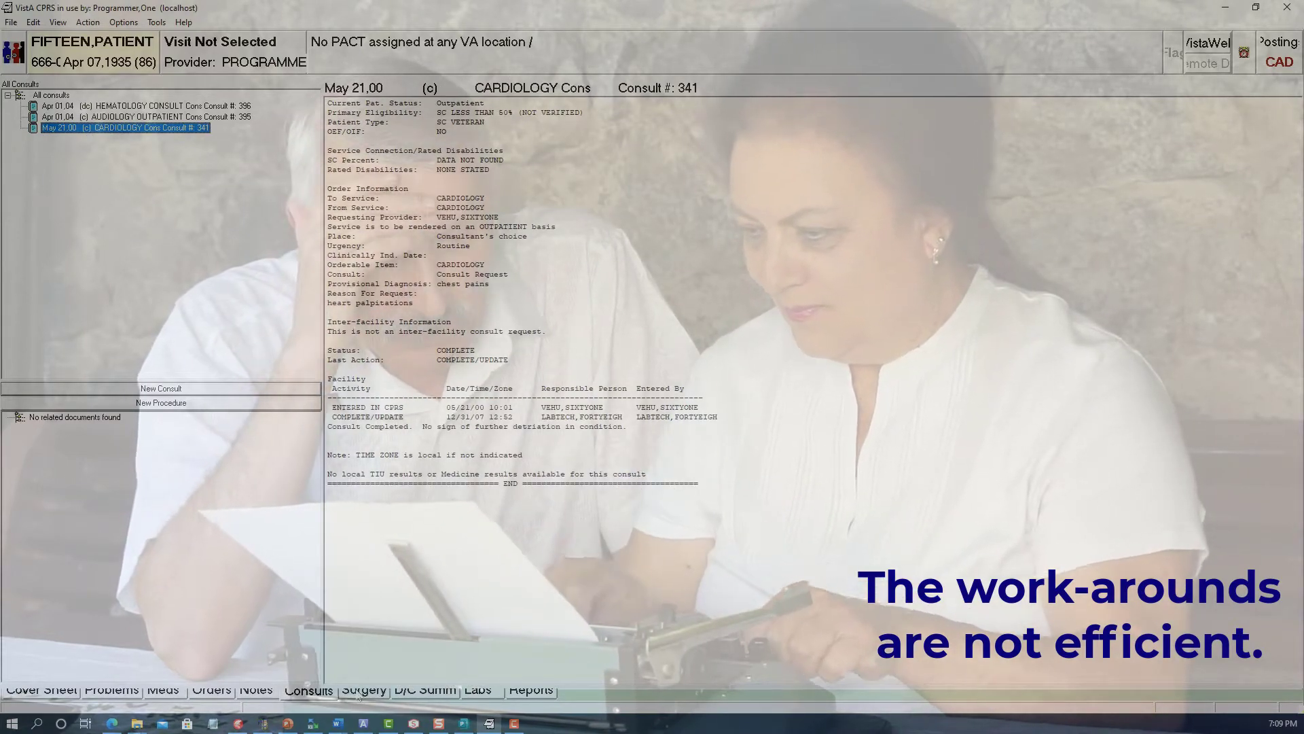
Step: Examine the nurse intraoperative and anesthesia reports of the left inguinal hernia repair case
left_click(360, 691)
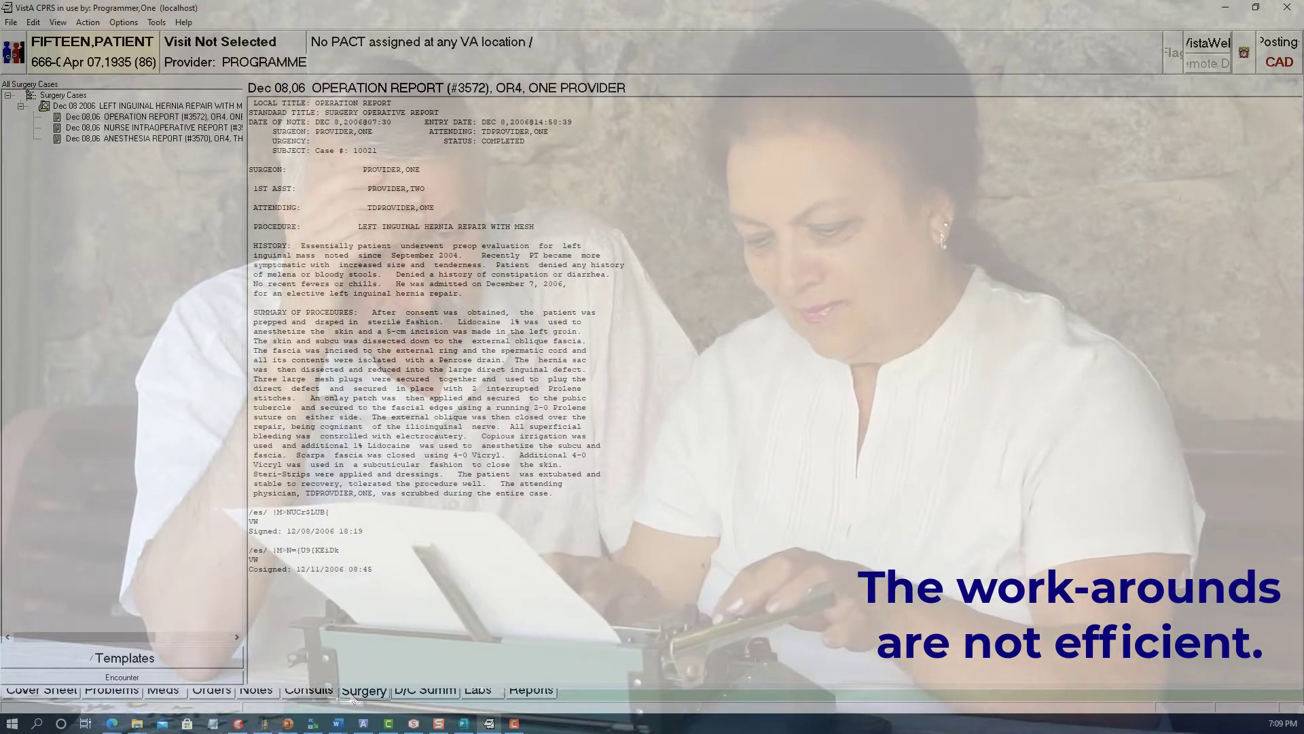
left_click(84, 127)
left_click(80, 138)
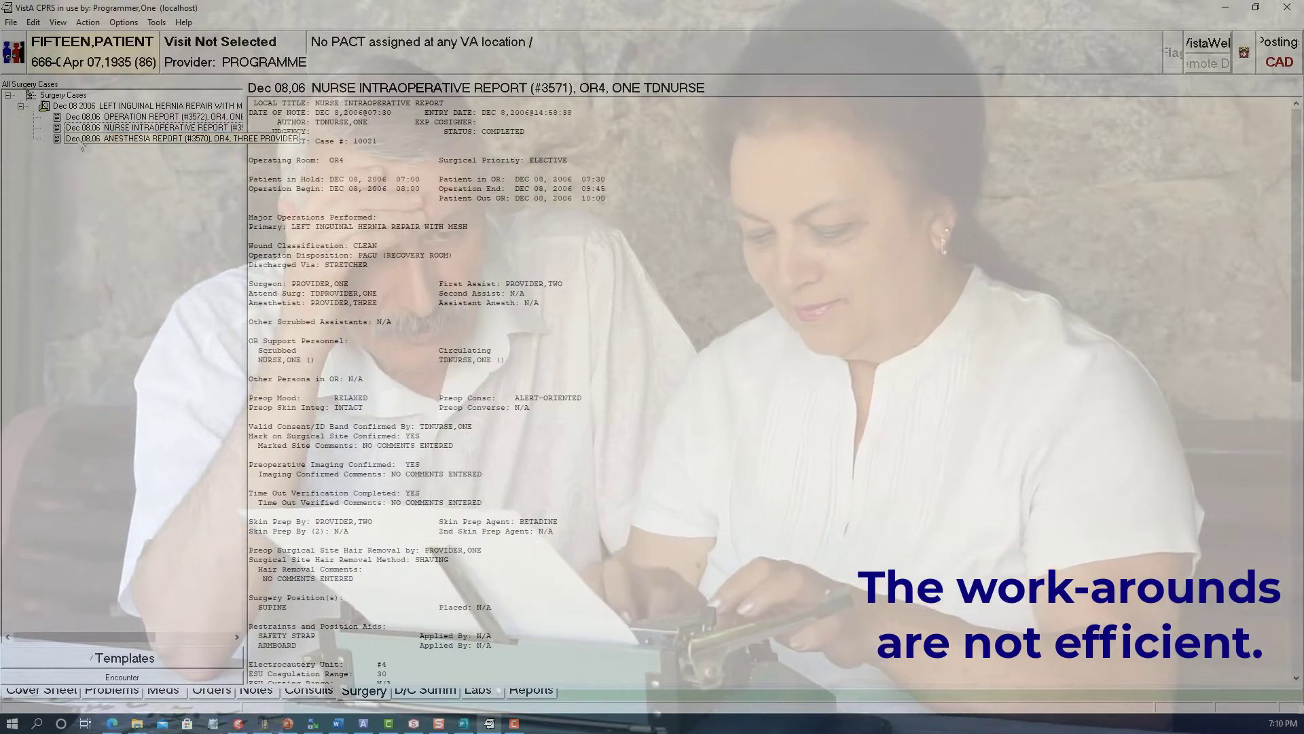
Step: Read the second Mar 25,04 discharge summary and open the patient's lab section
left_click(423, 690)
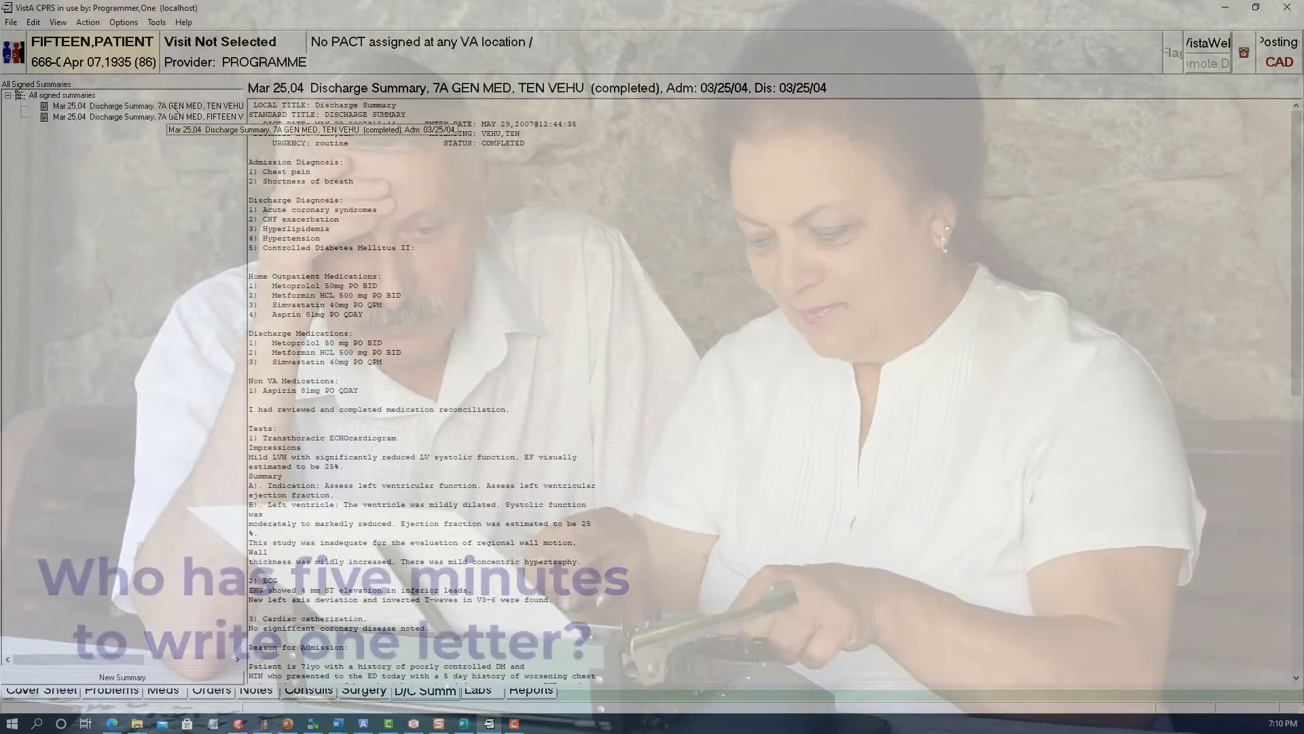
left_click(215, 118)
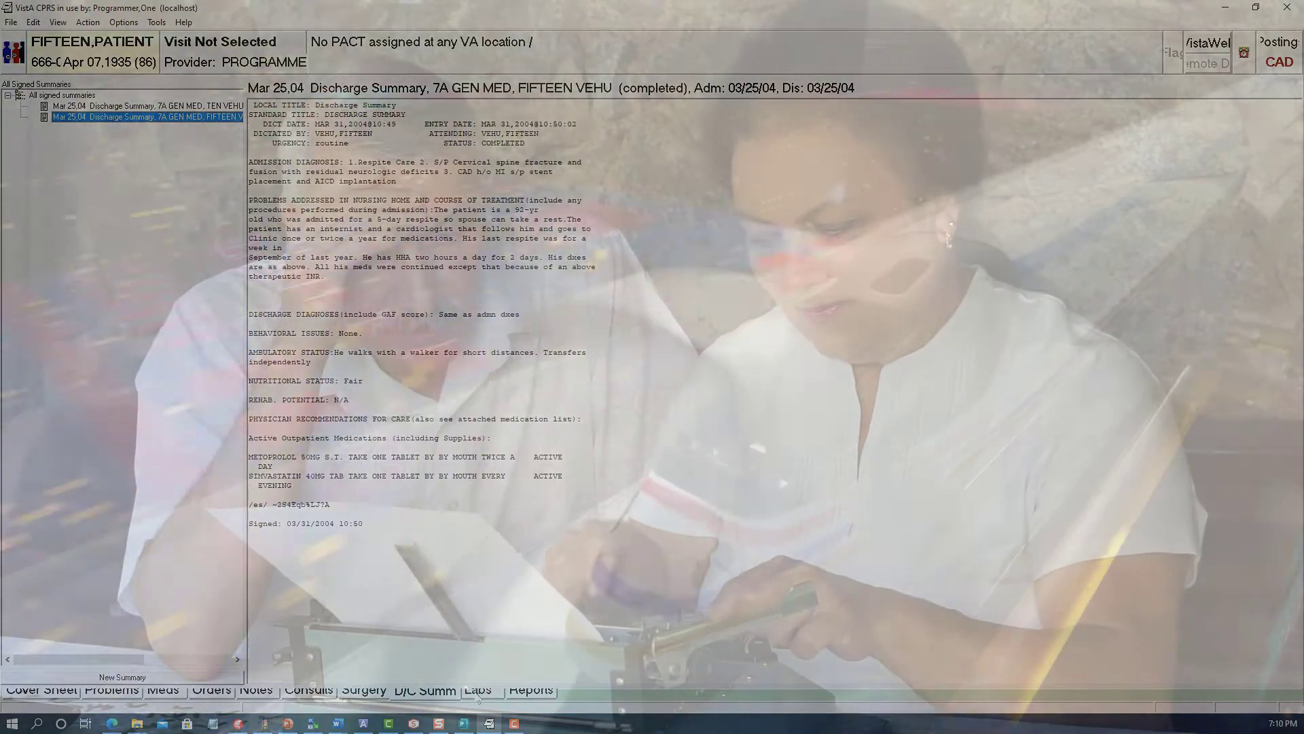
left_click(478, 690)
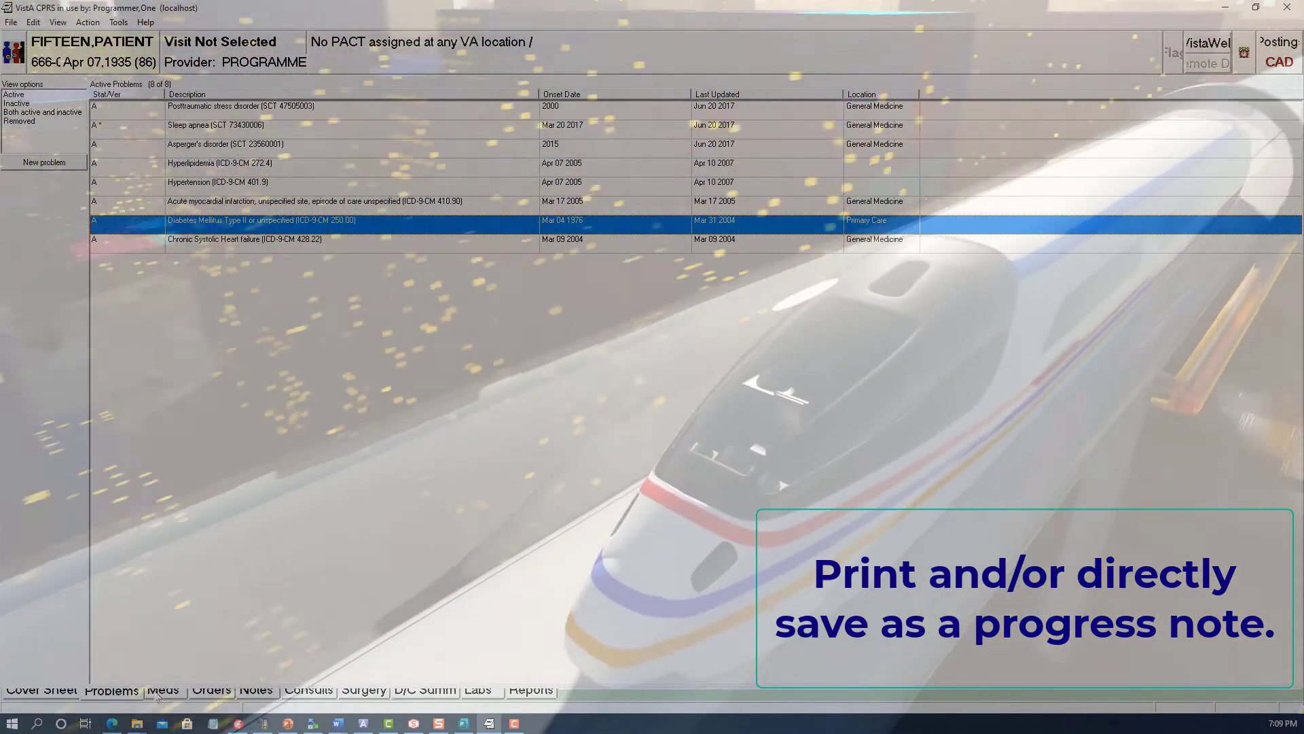
Step: Return to the medication list and select the nicotine 14MG/24HR patch
left_click(162, 691)
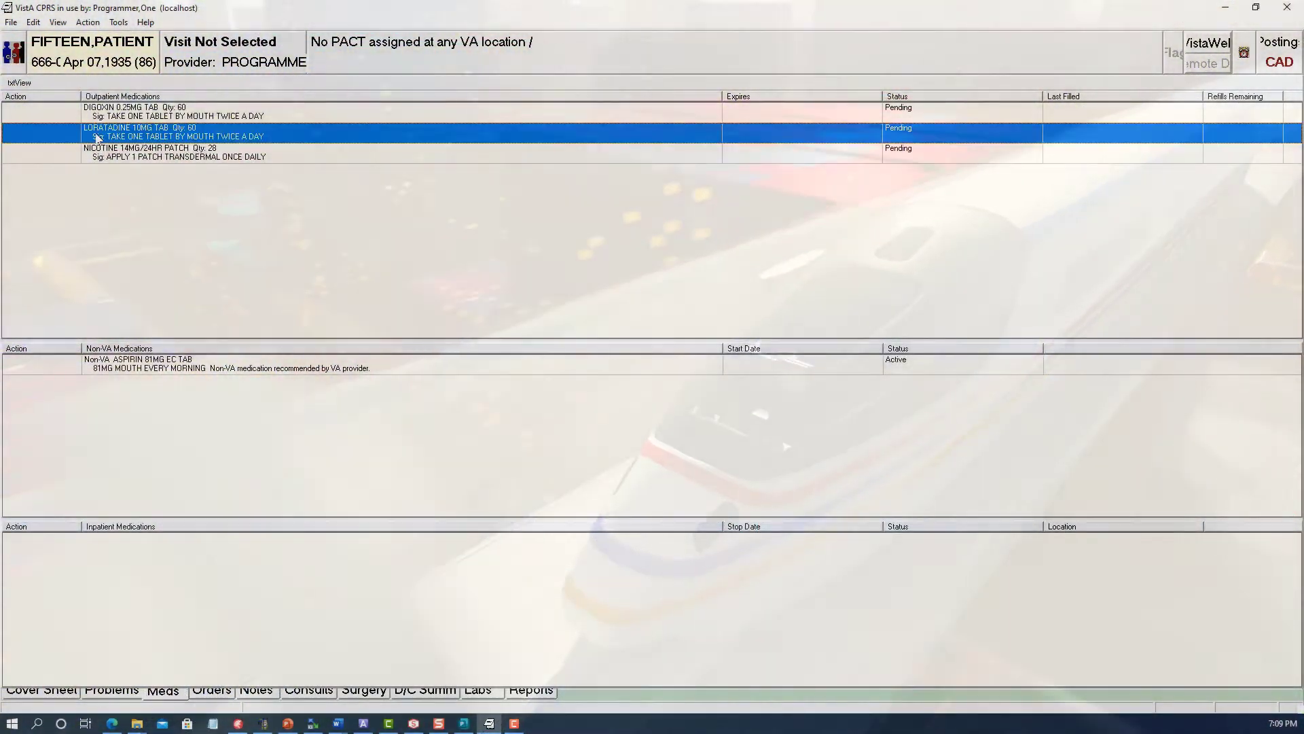
left_click(97, 159)
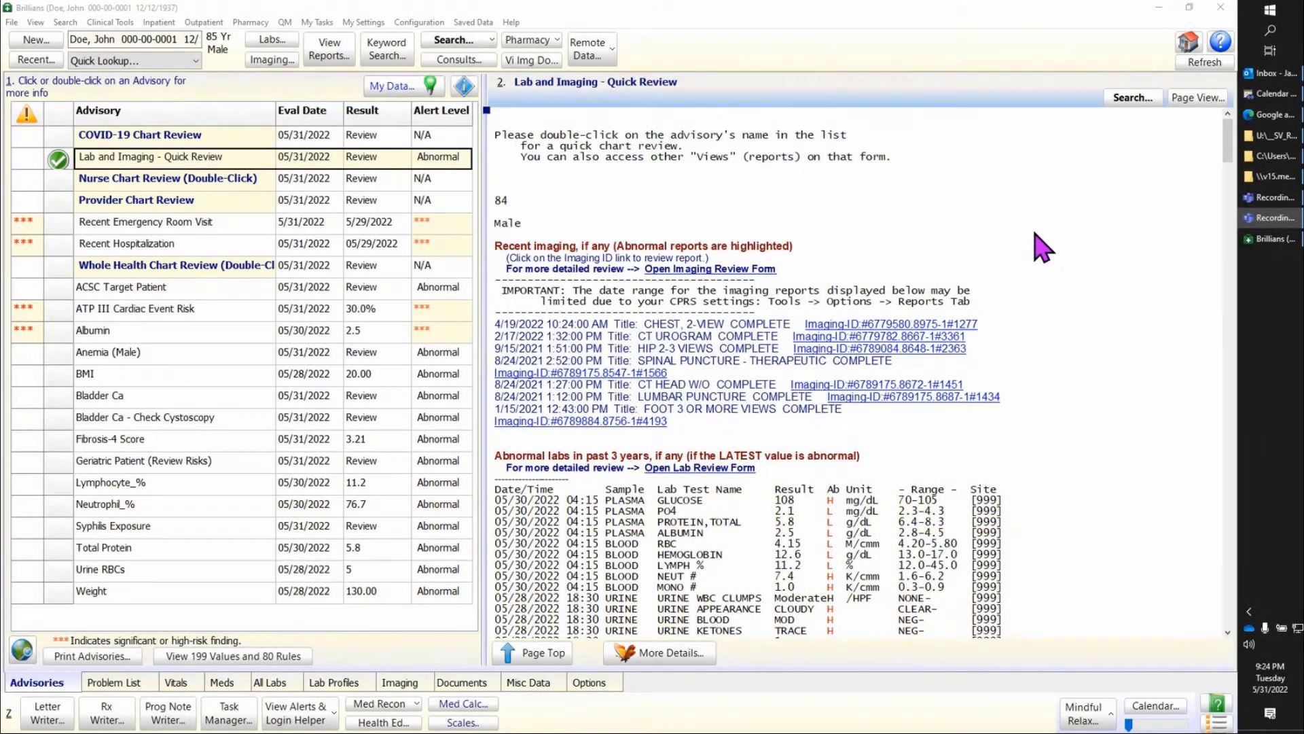
Step: In Brillians, open the Letter Writer for the current patient
left_click(119, 24)
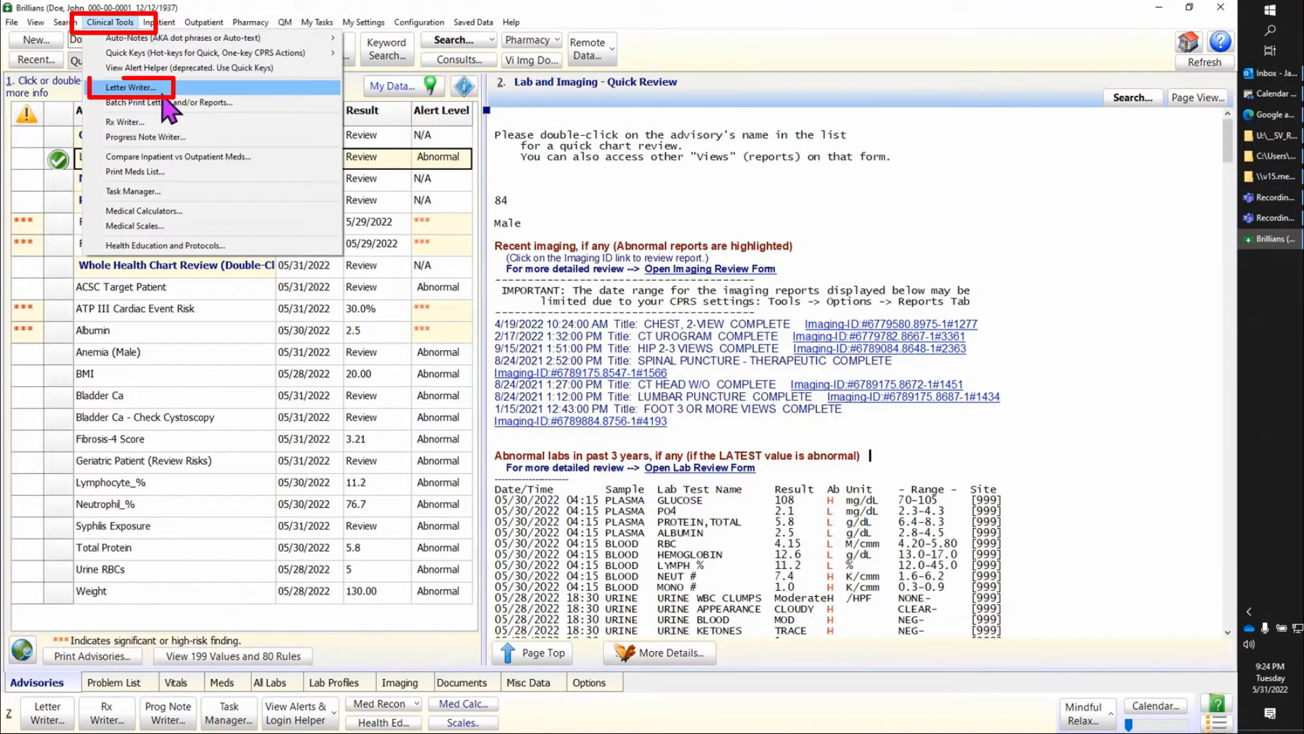
left_click(187, 89)
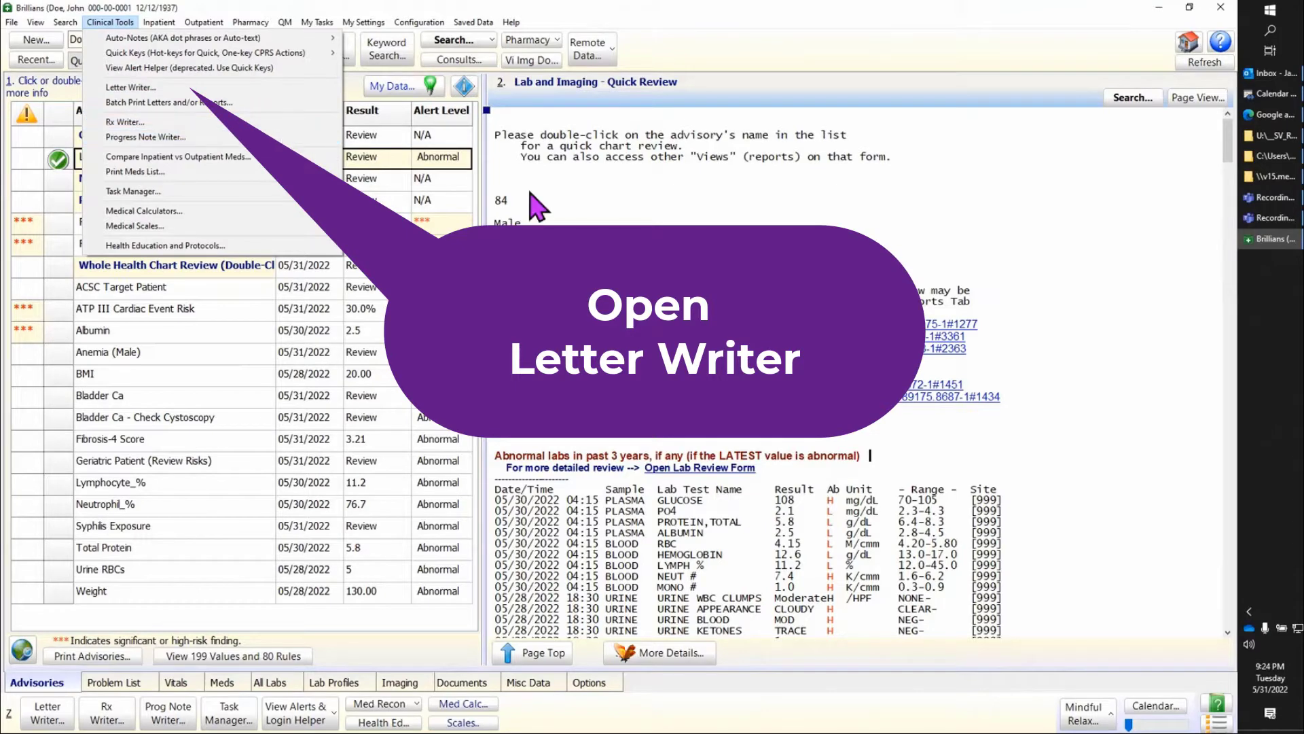
left_click(60, 711)
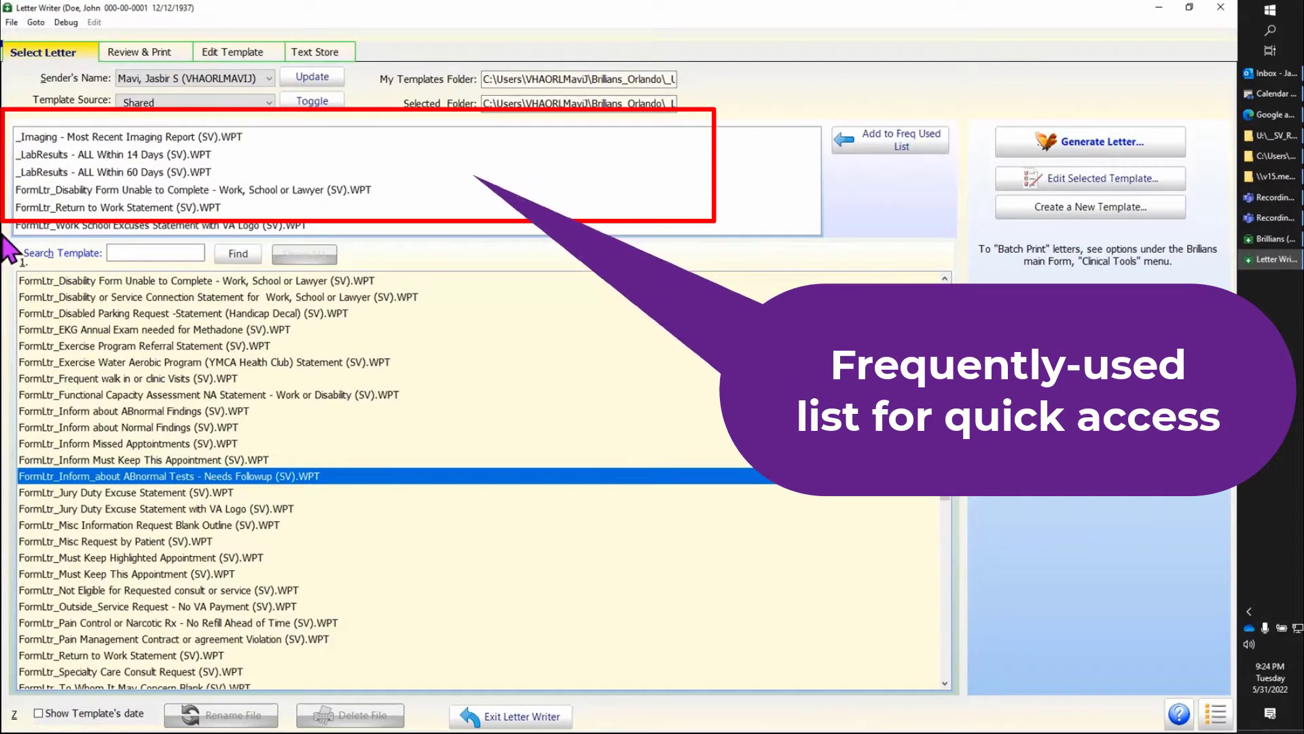
Step: Generate a letter from the frequently used template "FormLtr_Work School Excuses Statement with VA Logo (SV).WPT"
left_click_drag(945, 499, 944, 326)
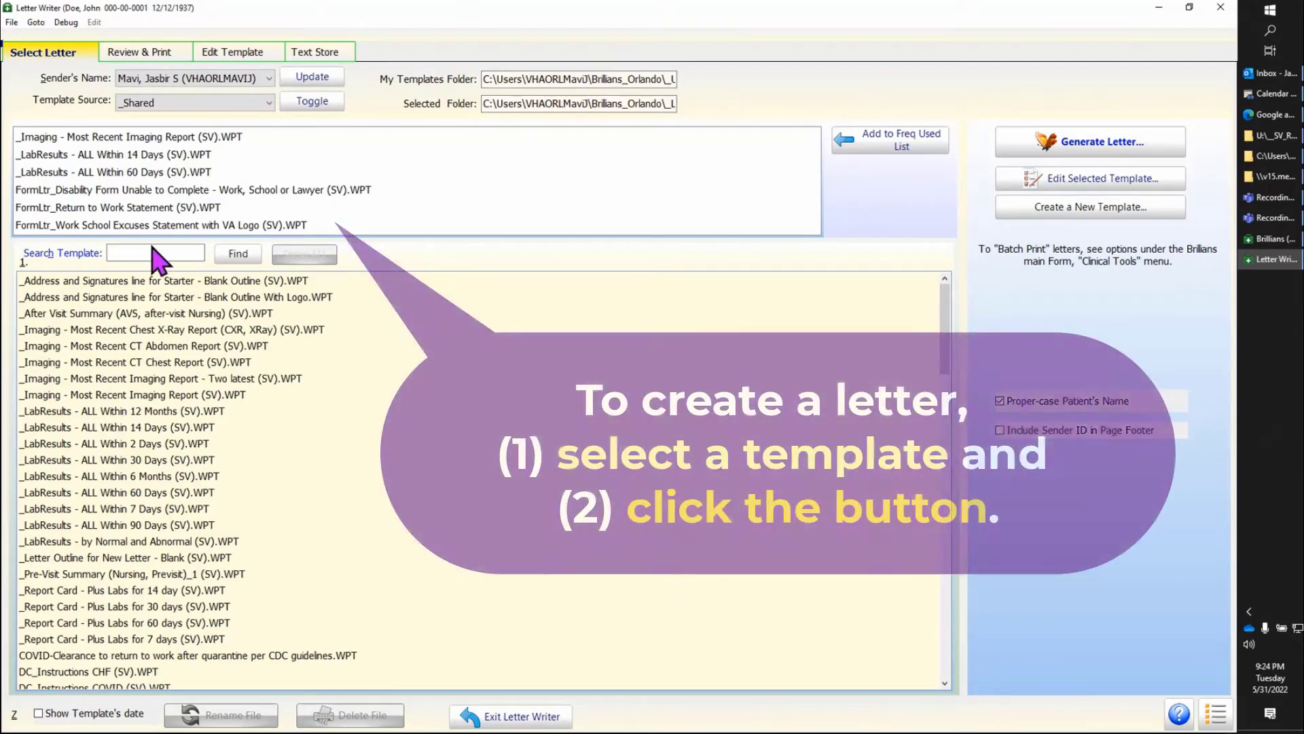
left_click(207, 226)
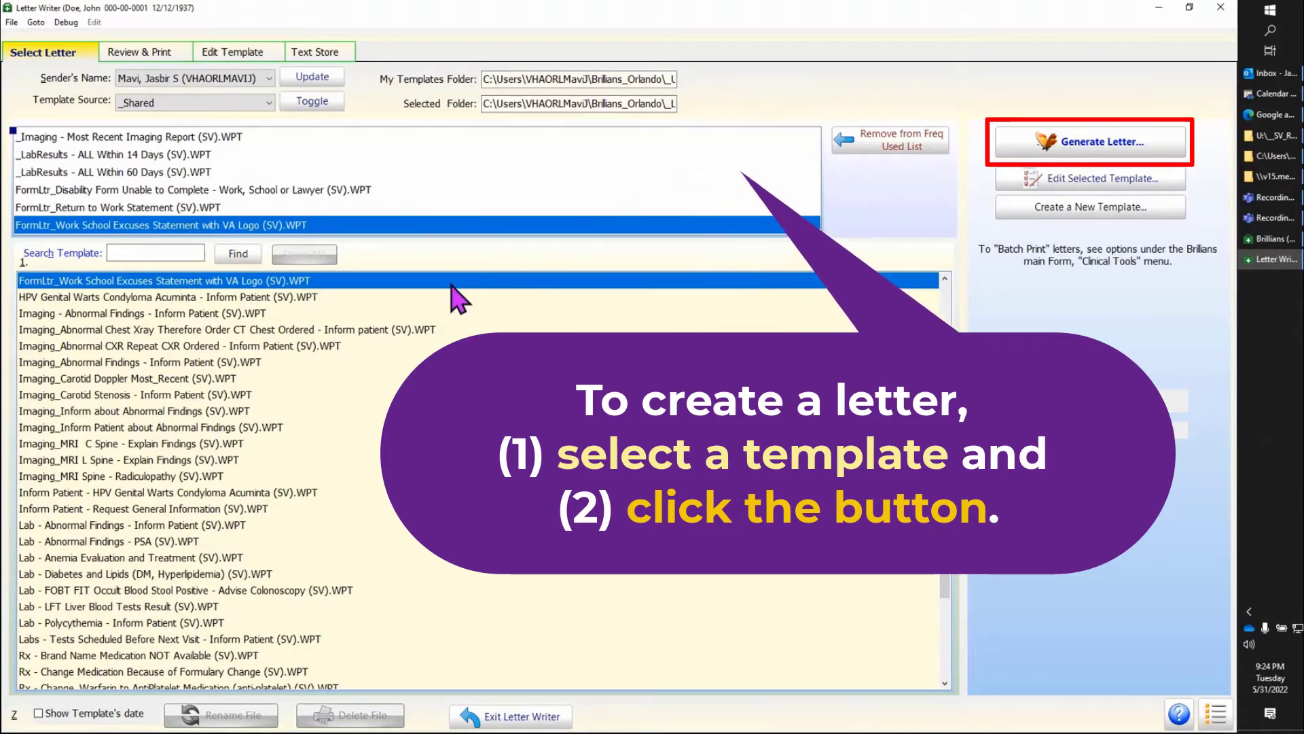
left_click(1125, 151)
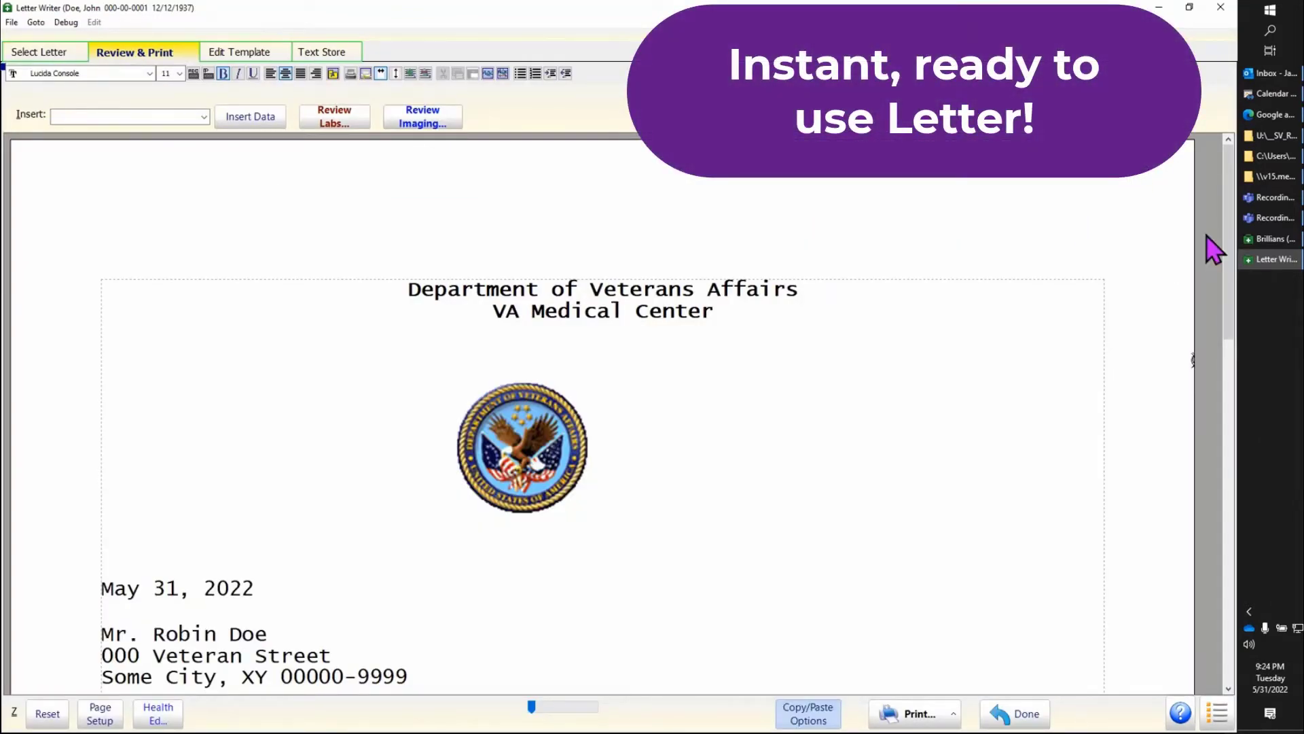
Step: Check the letter's date and addressee block, and enter 6/3/2022 as the date for resuming normal duties at work
left_click_drag(1229, 228, 1233, 313)
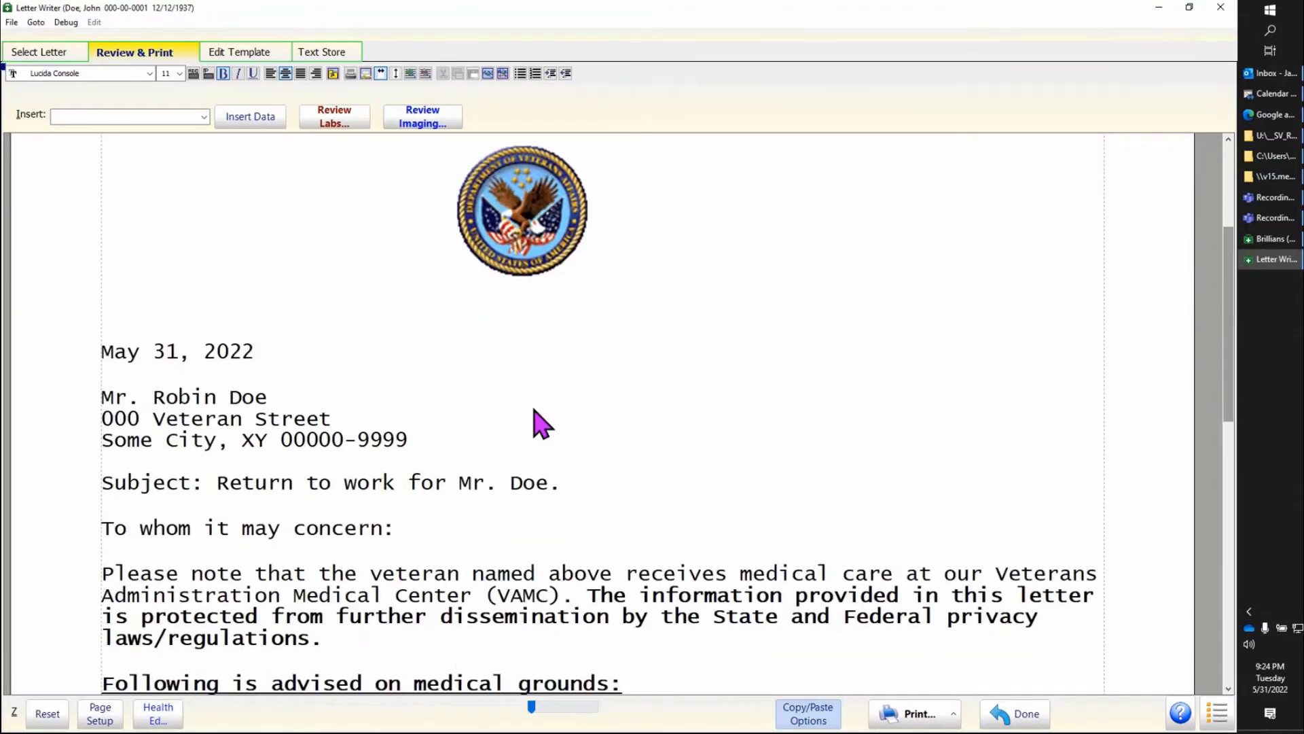
left_click_drag(333, 337, 472, 457)
left_click(687, 410)
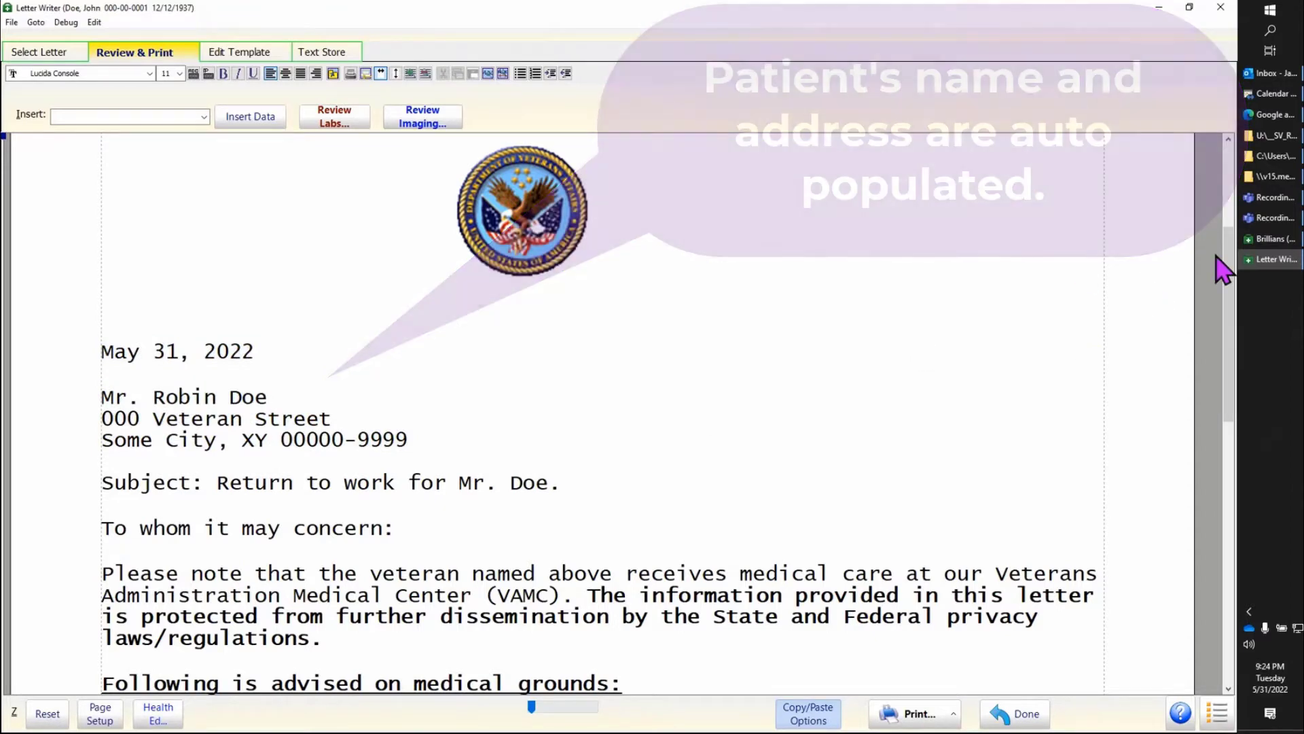
left_click_drag(1232, 258, 1245, 404)
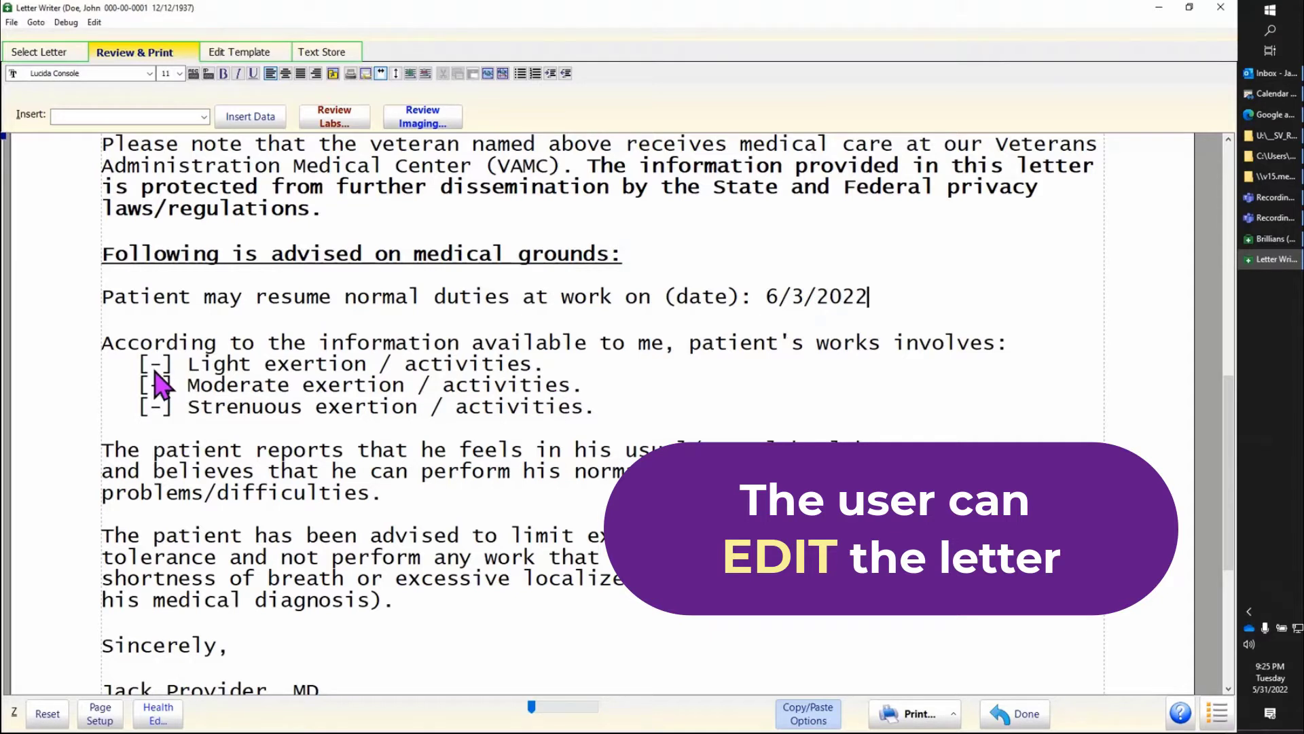
Step: Mark light exertion with an X and replace the moderate and strenuous exertion lines with "User can add any remarks in the letter."
left_click_drag(562, 379, 652, 415)
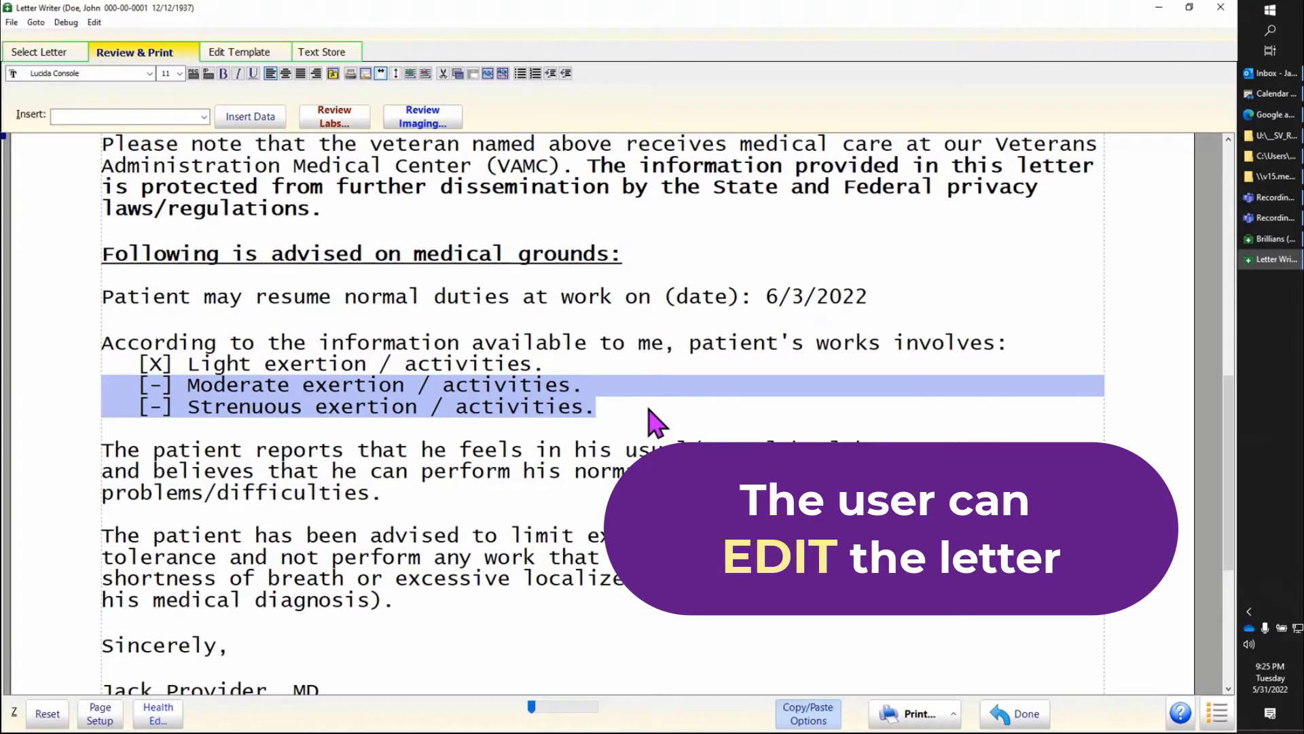
key("Delete")
key("Return")
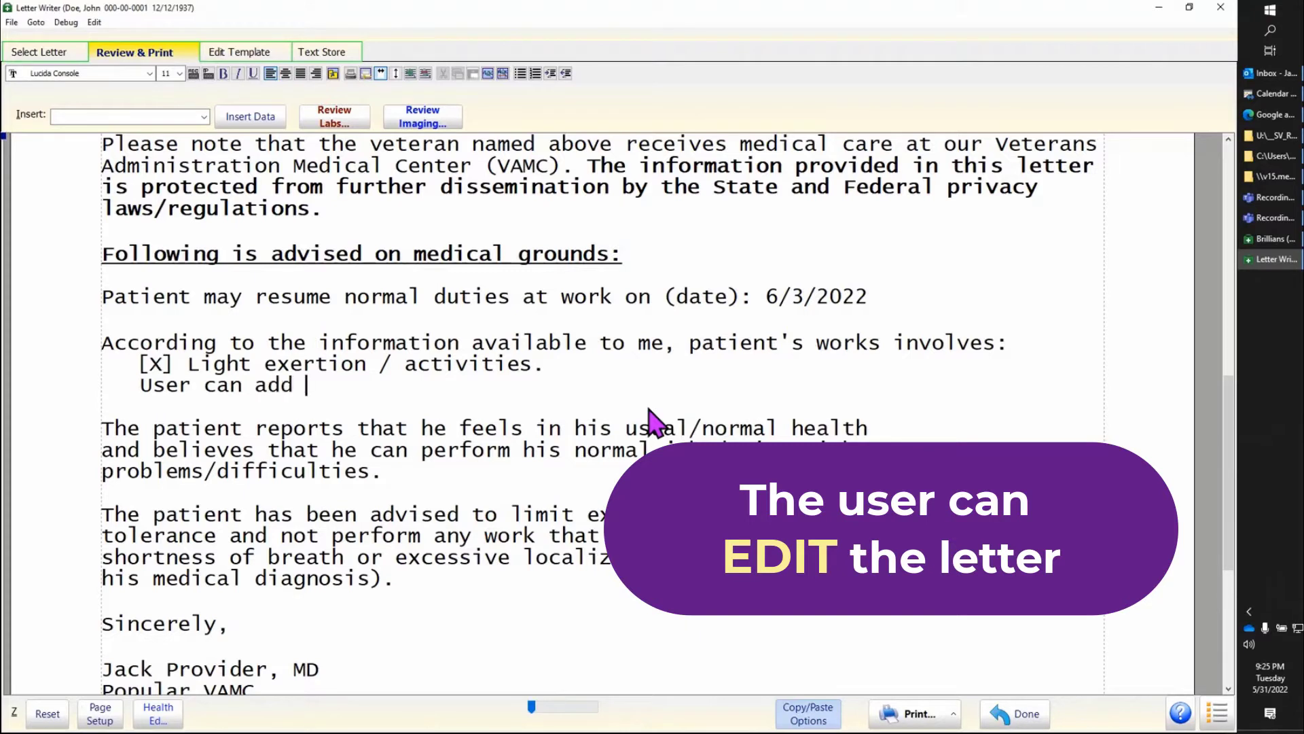
type("marks in the letter.")
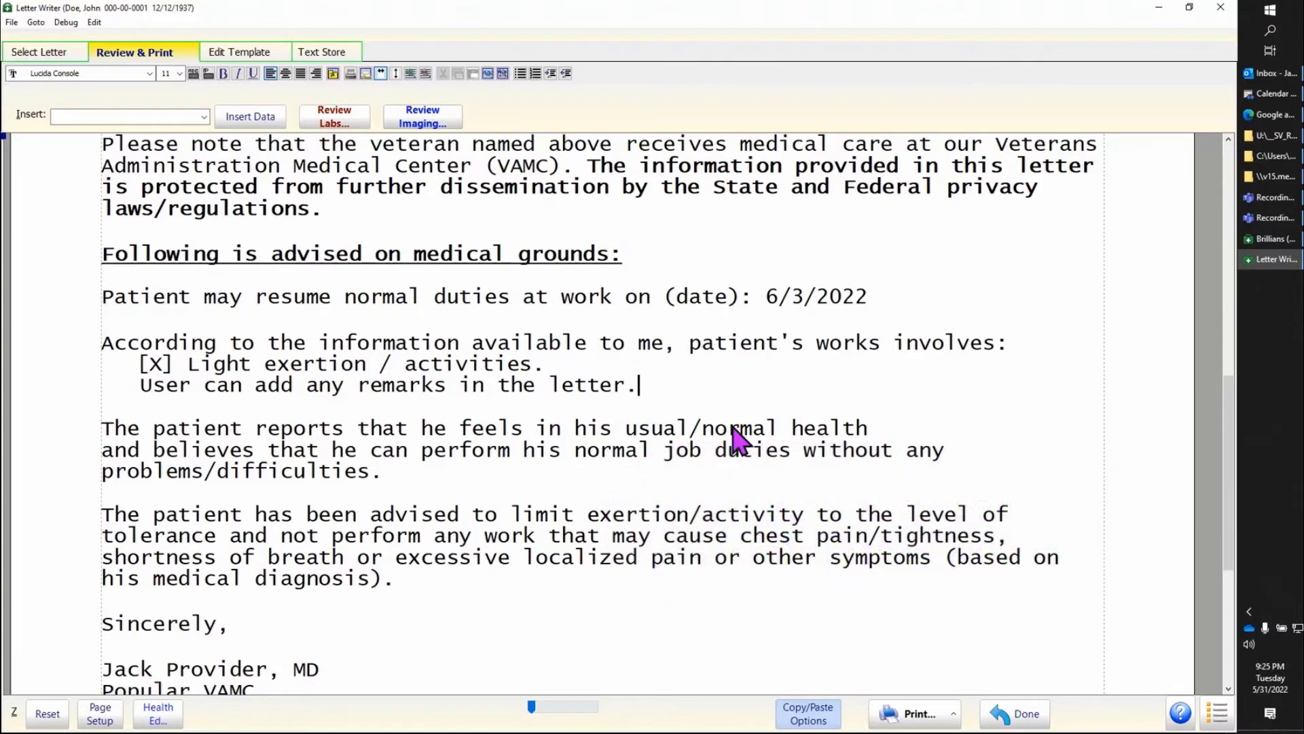
mouse_move(1226, 407)
left_mouse_down()
mouse_move(1238, 480)
mouse_move(1220, 353)
left_mouse_up()
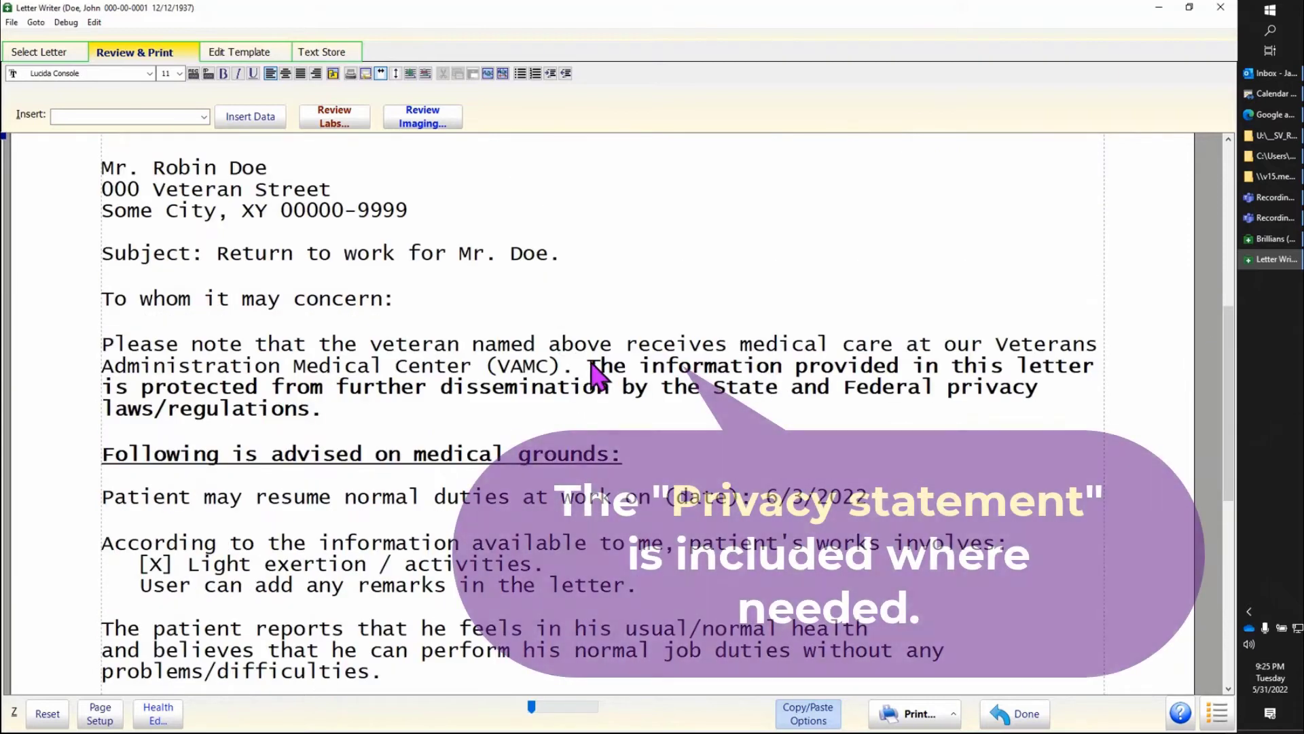
Step: Review the bold privacy statement in the return-to-work letter and the paragraphs down to the closing
left_click_drag(588, 366, 810, 416)
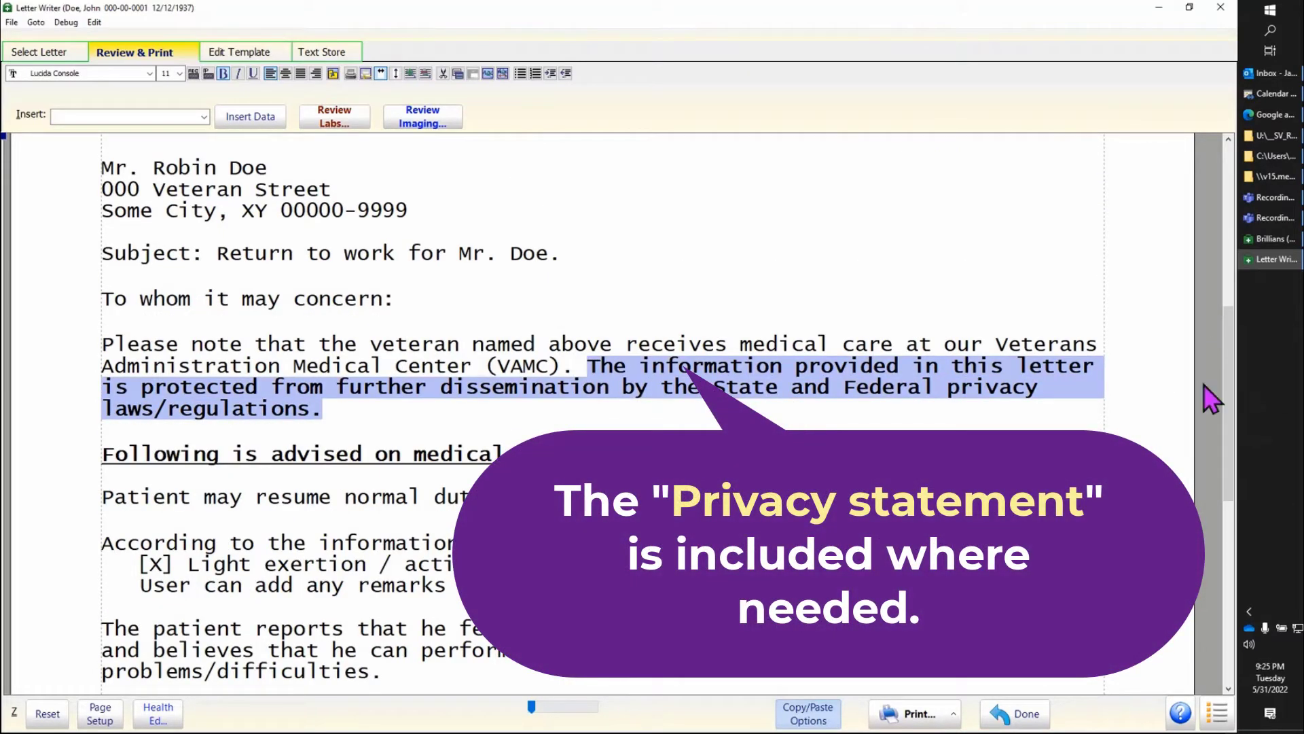
left_click_drag(1229, 398, 1229, 451)
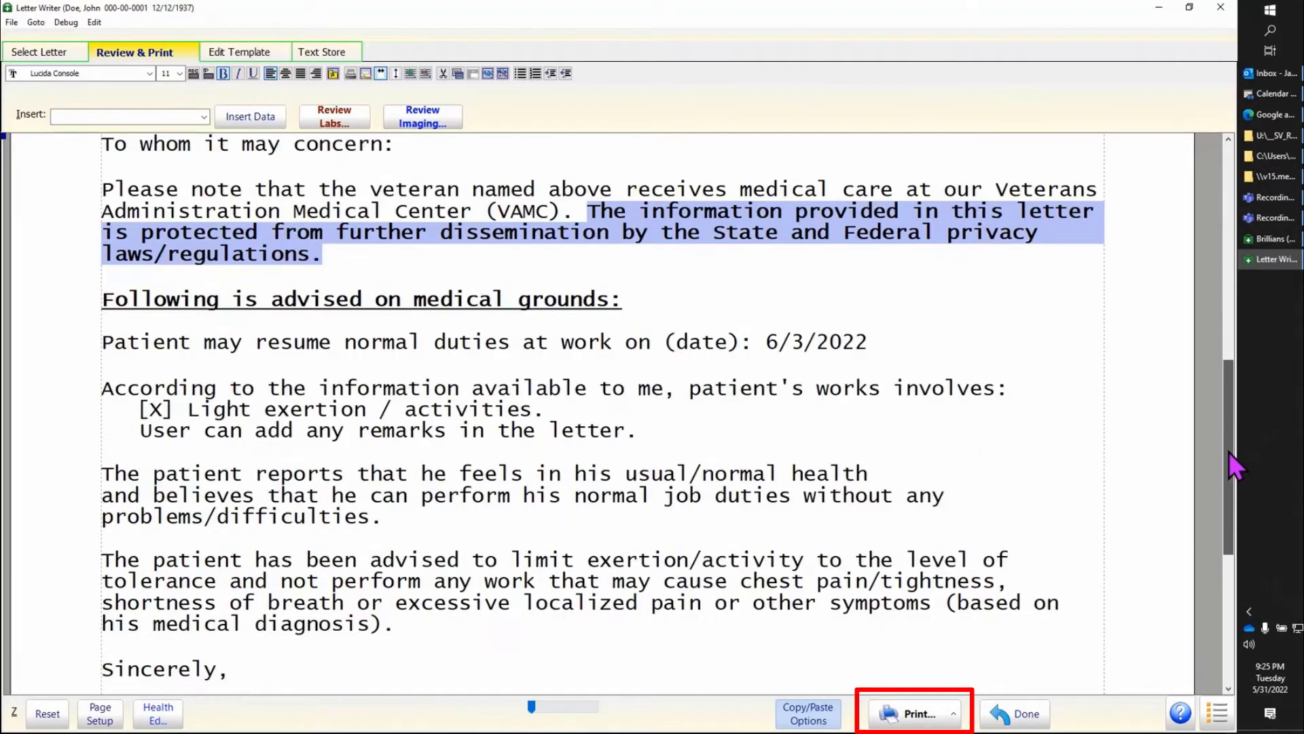
left_click(964, 454)
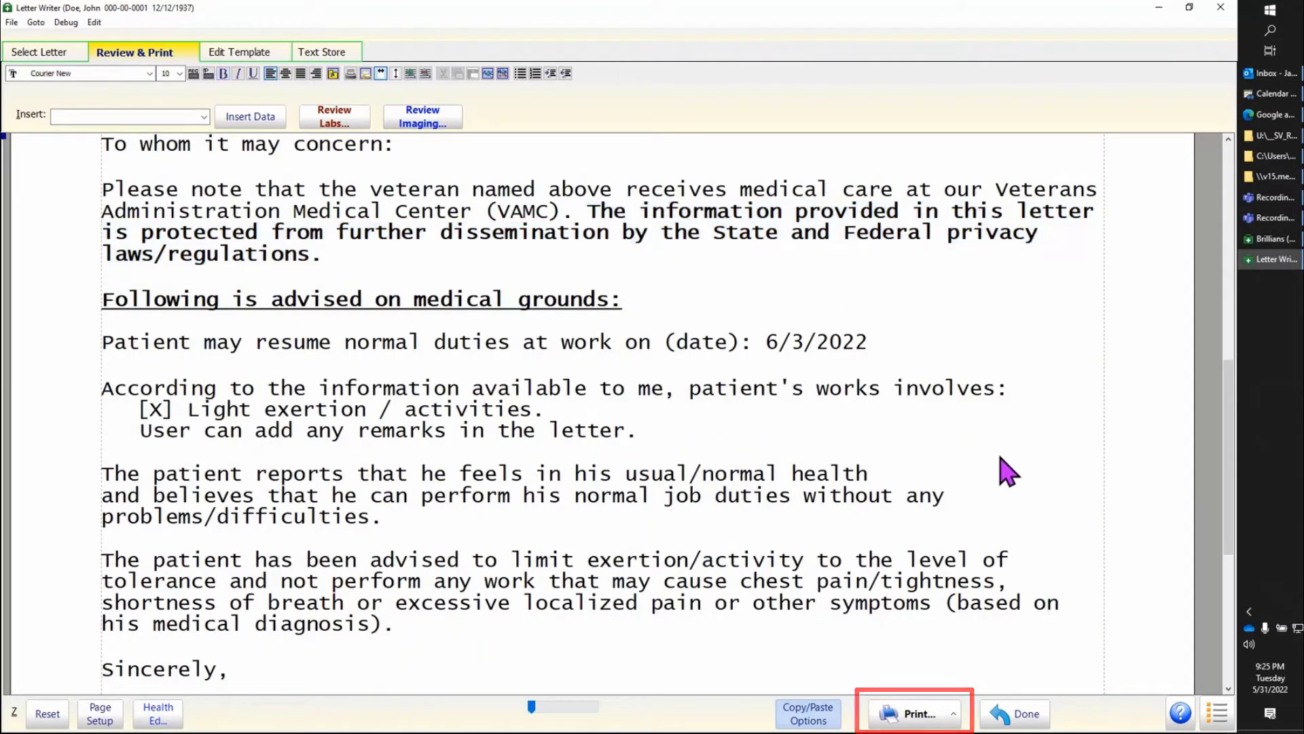
Step: Open the print dialog for a paper copy only, look through the available printers, and cancel printing
left_click(917, 713)
left_click(955, 718)
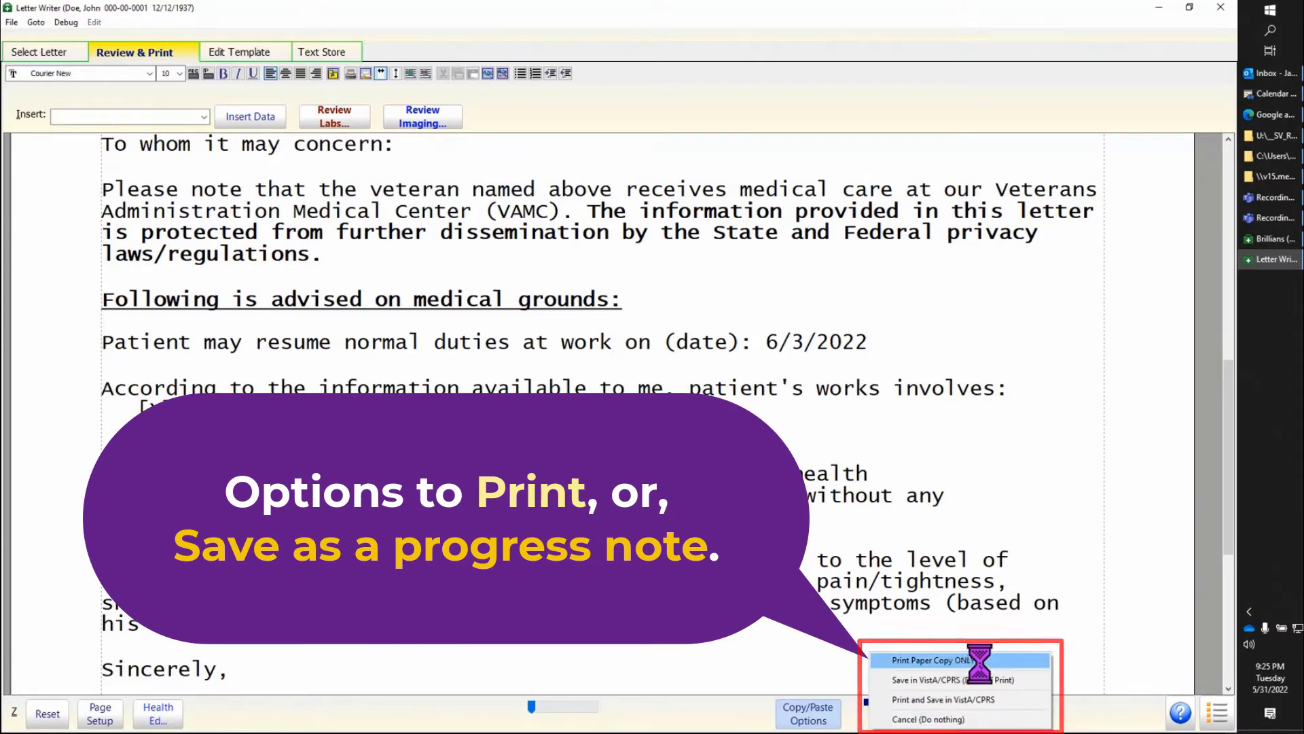
left_click(1019, 660)
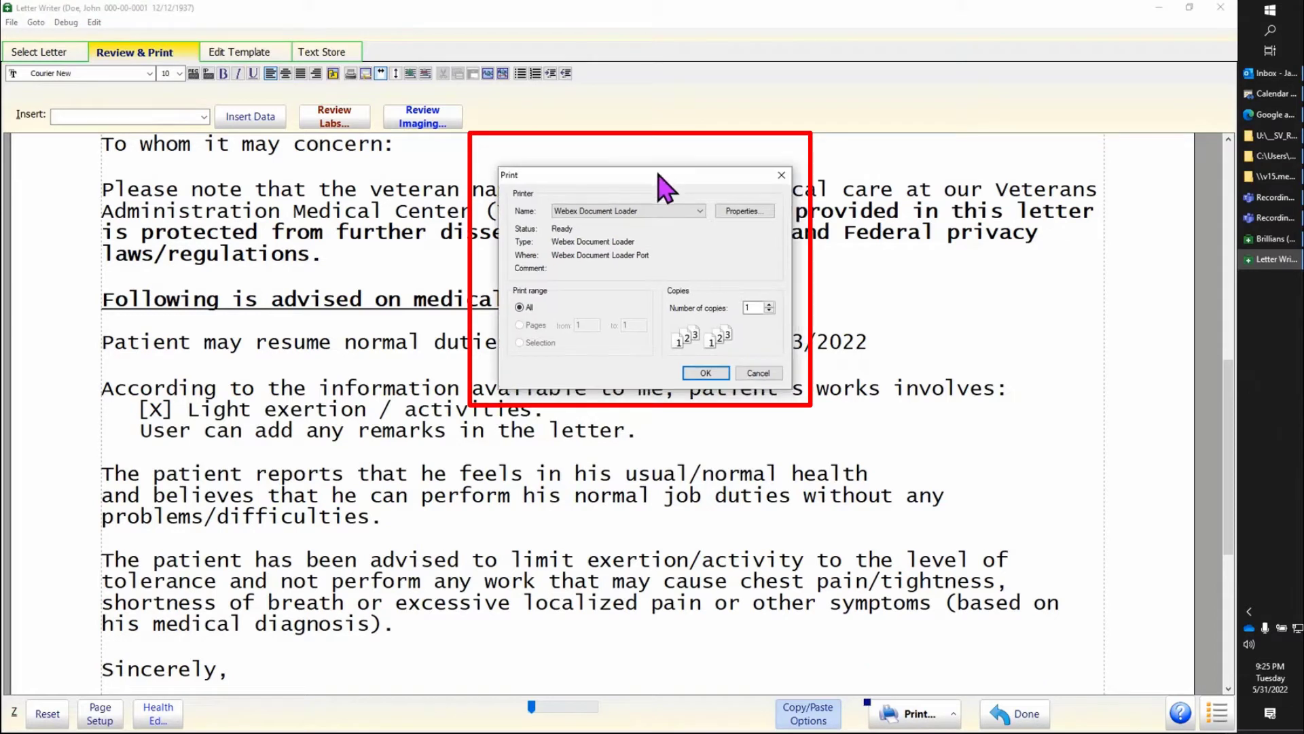
left_click(689, 192)
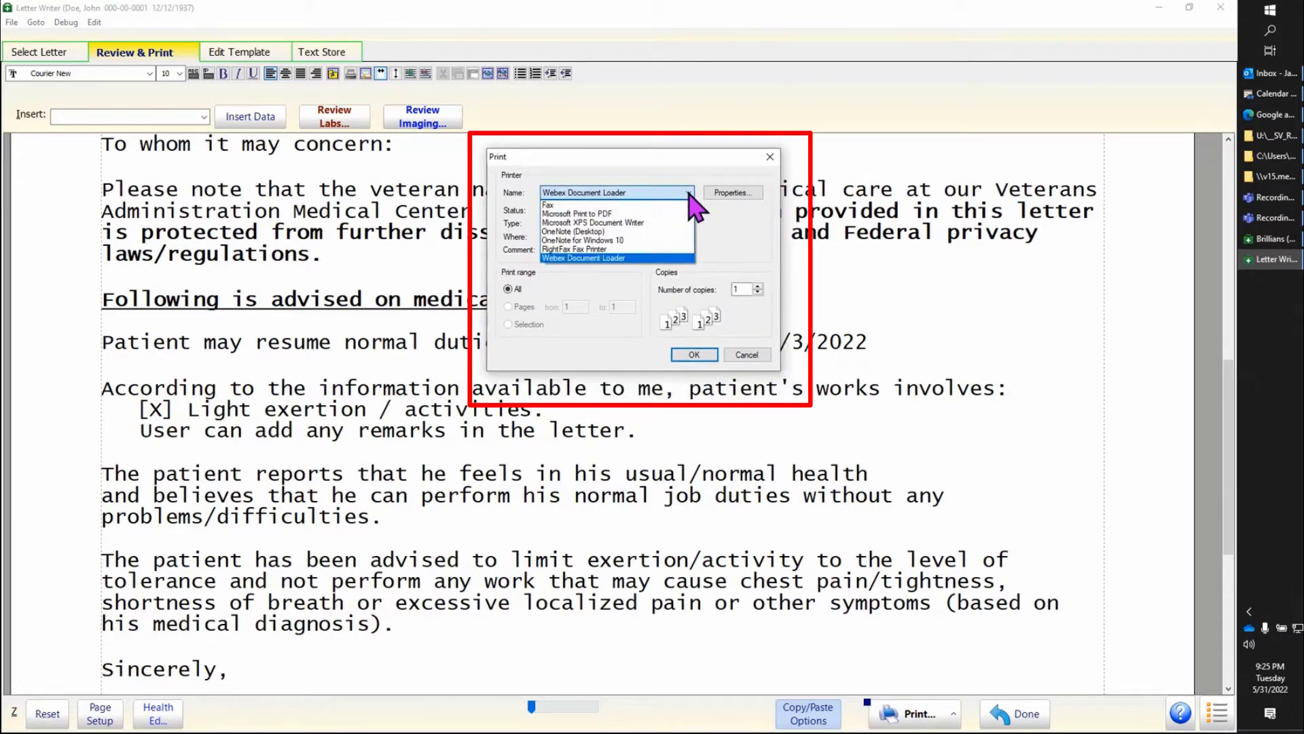
left_click(690, 194)
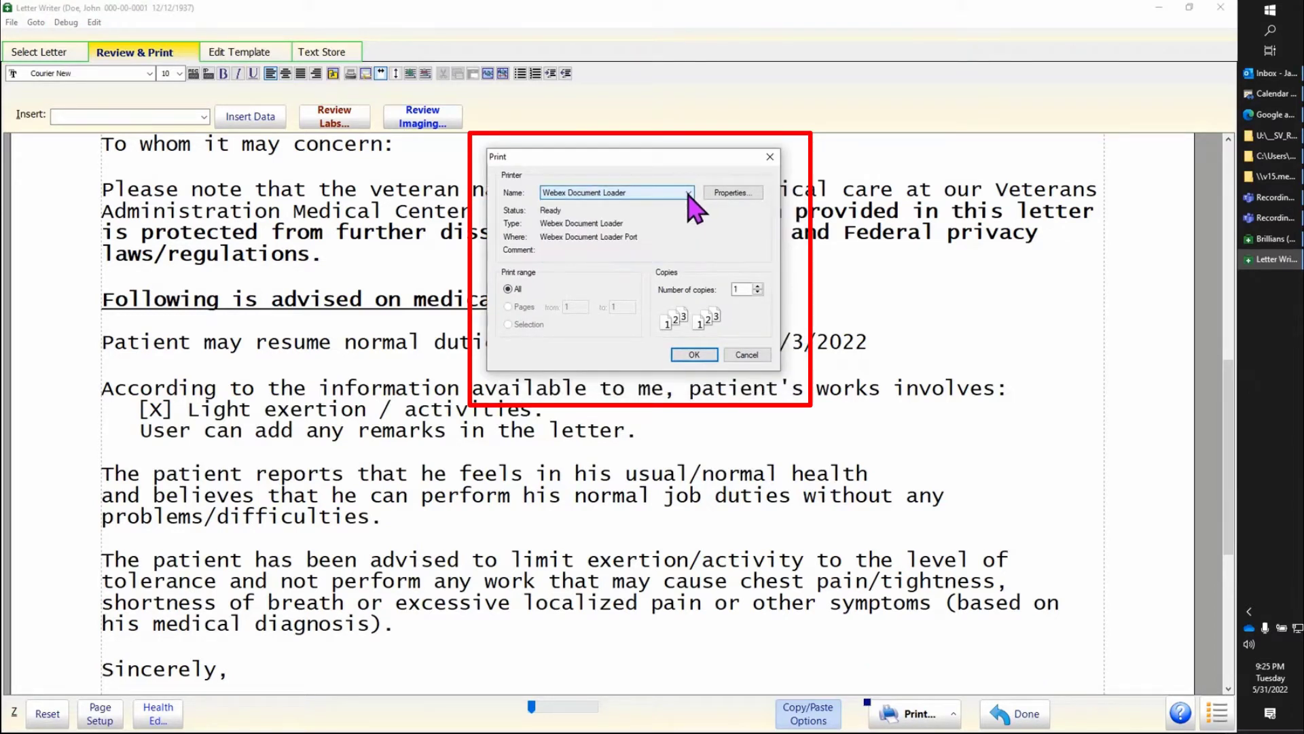
left_click(747, 355)
Step: Open the letter for saving in VistA/CPRS without printing, and switch the "Certified Mail" header on and off again
left_click(916, 713)
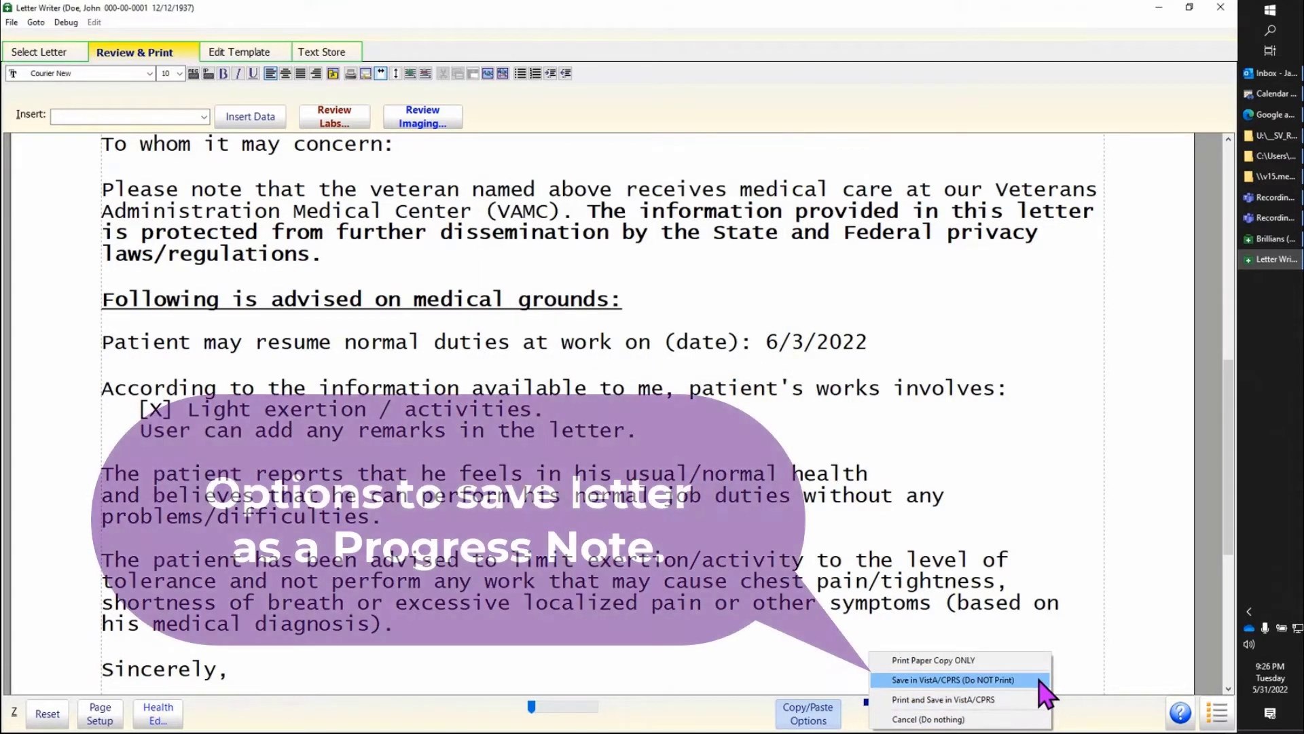
left_click(1039, 679)
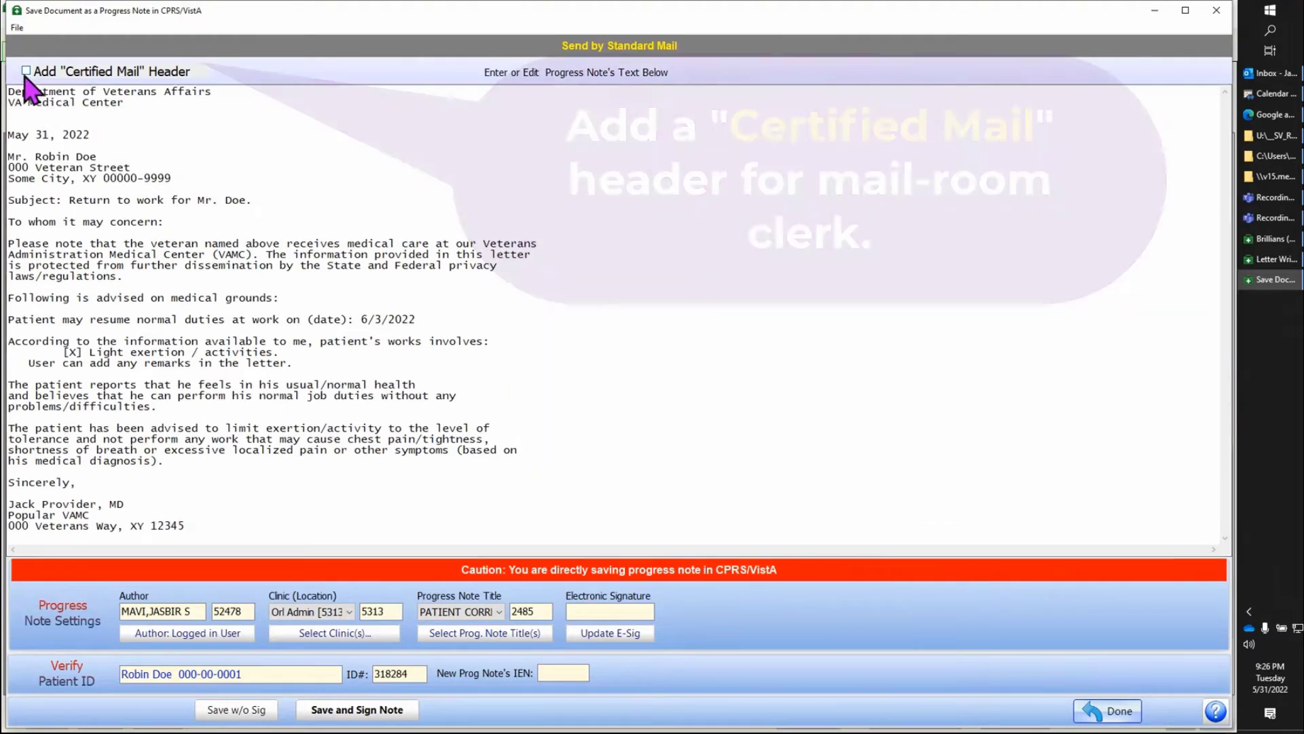
left_click(26, 71)
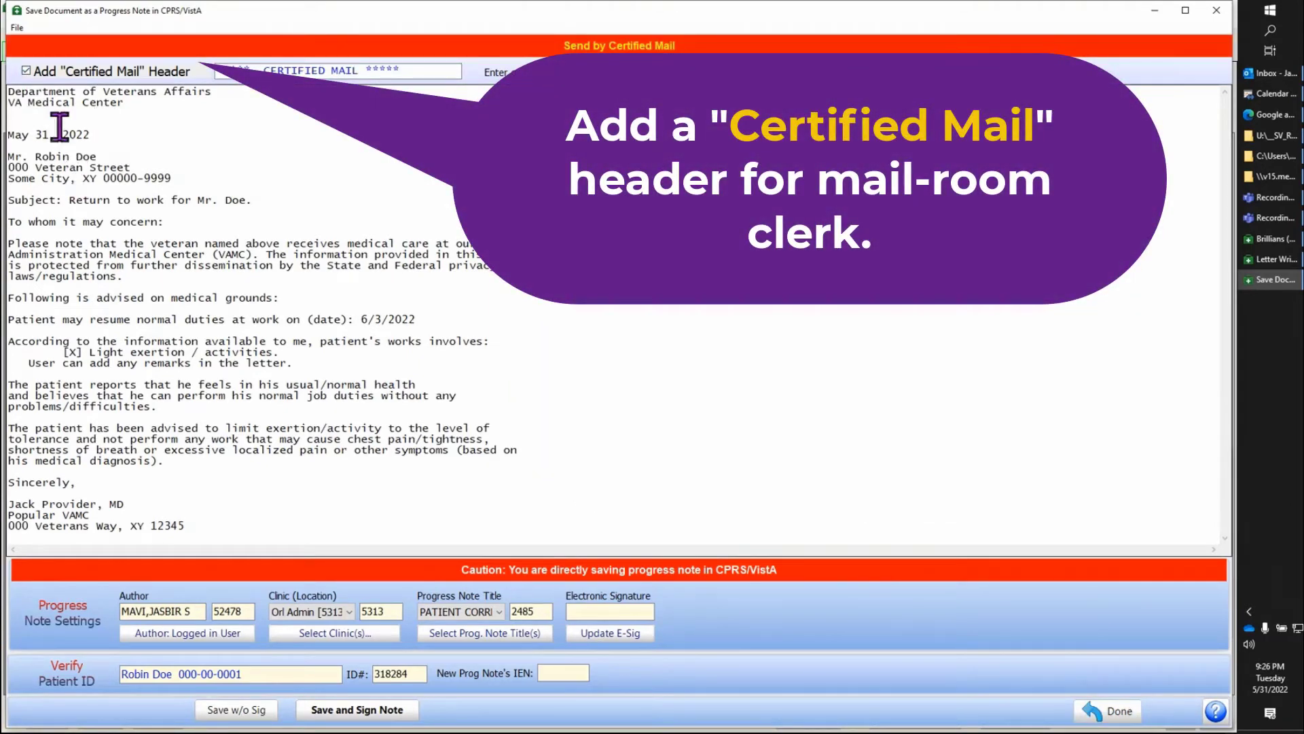
left_click(26, 71)
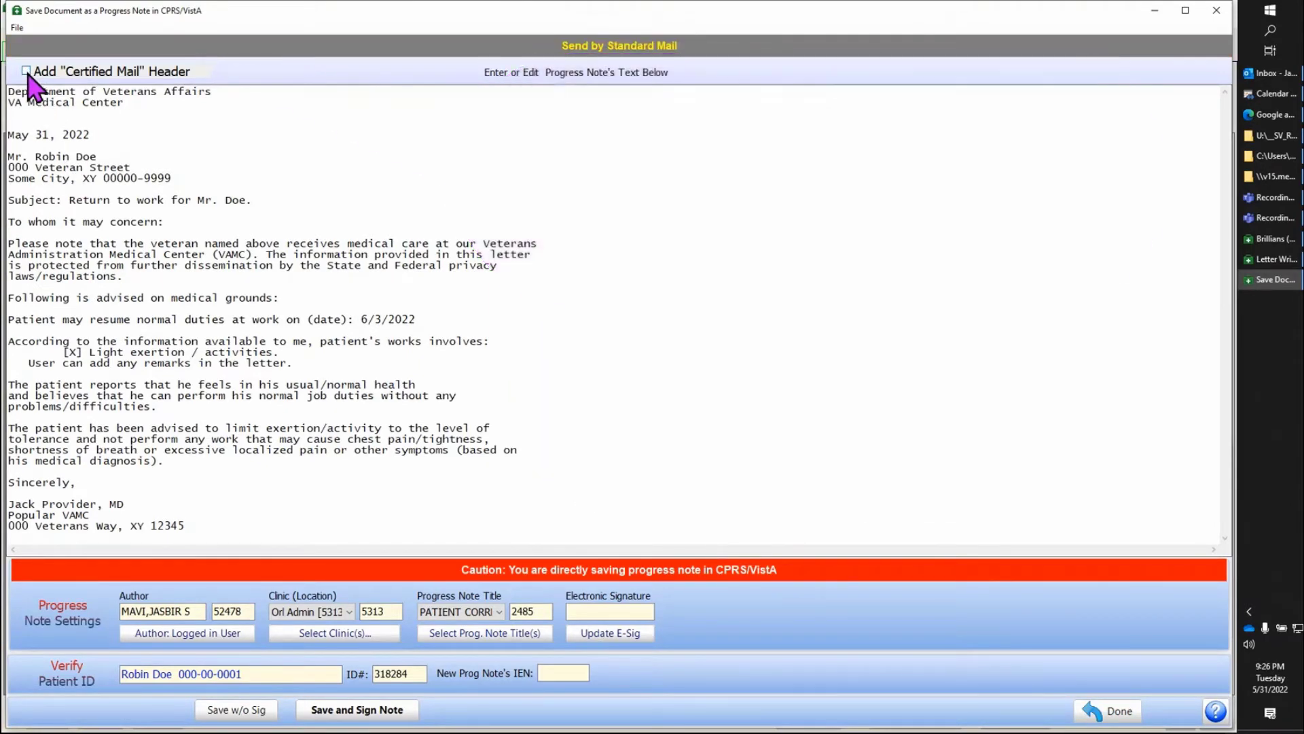
Step: Choose clinic Orl Admin [5313] and note title PATIENT CORRESPONDENCE LETTER AUTO PRINT/MAIL [2485], and leave the progress note form without saving
left_click(349, 613)
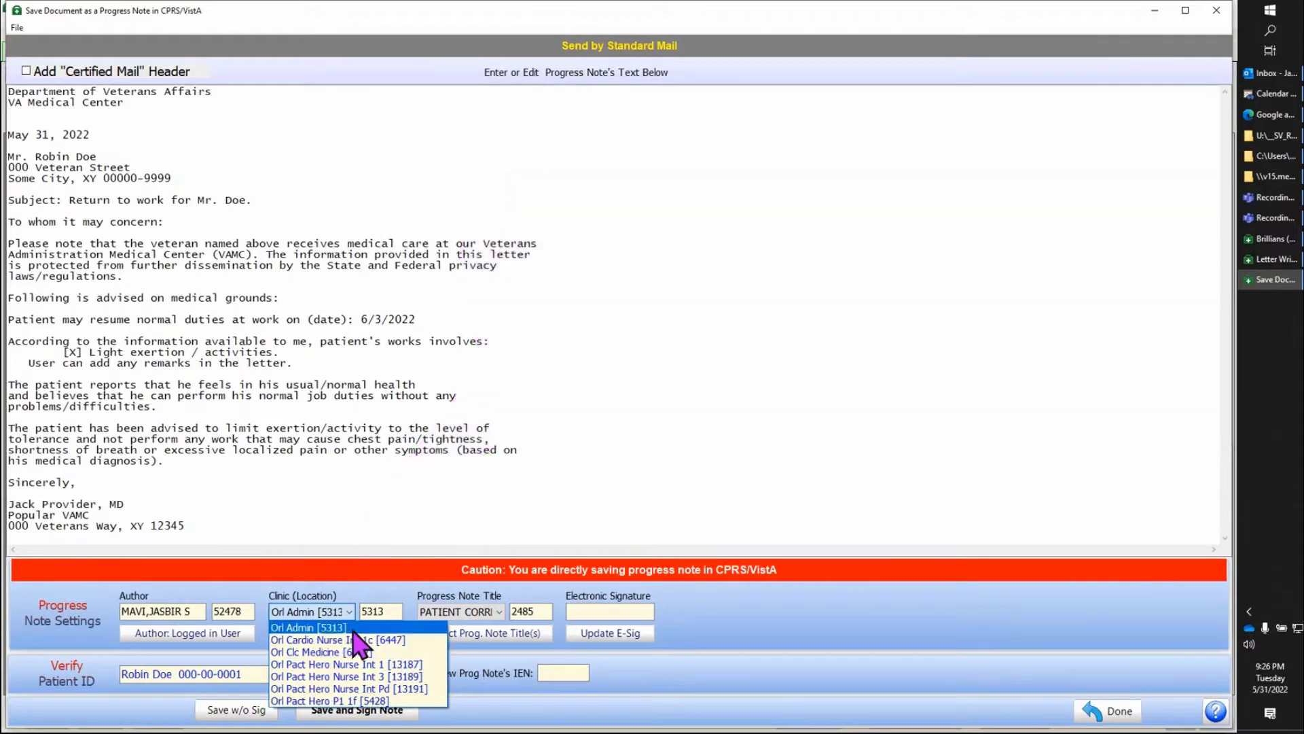
left_click(351, 628)
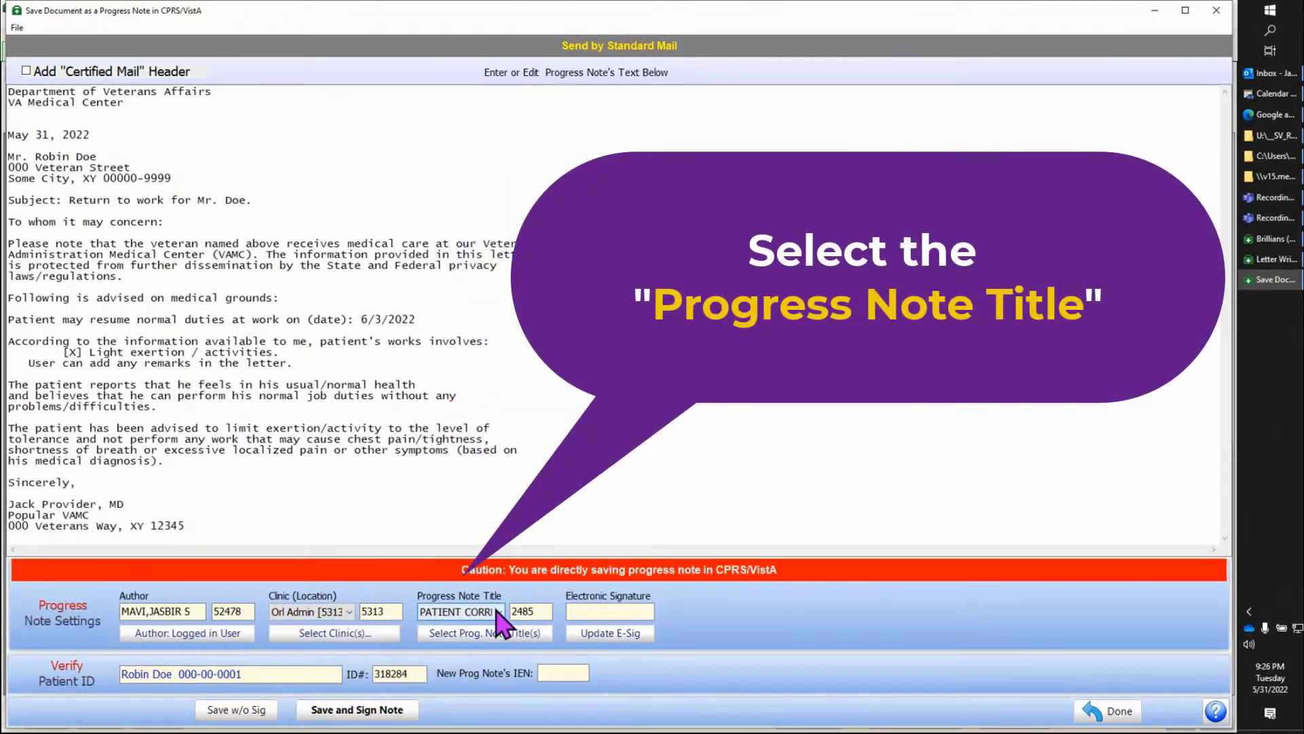
left_click(499, 612)
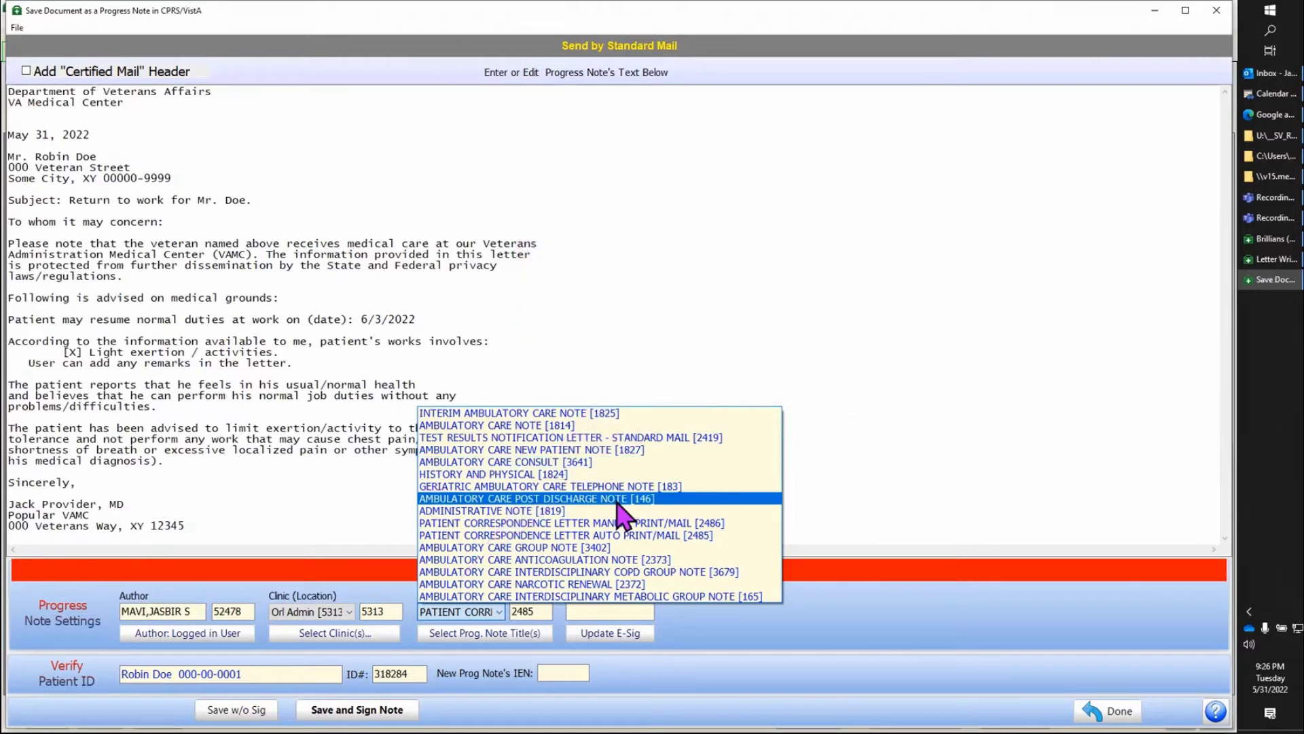
left_click(729, 536)
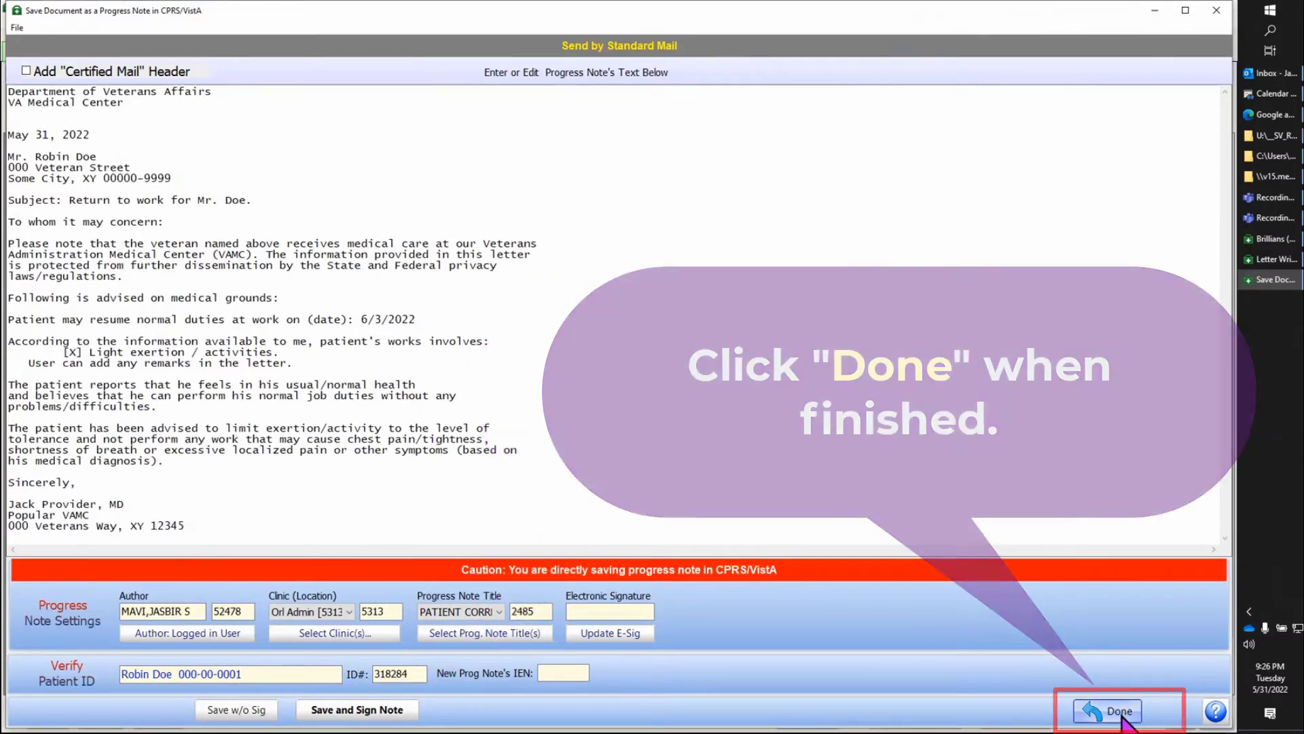
left_click(1119, 713)
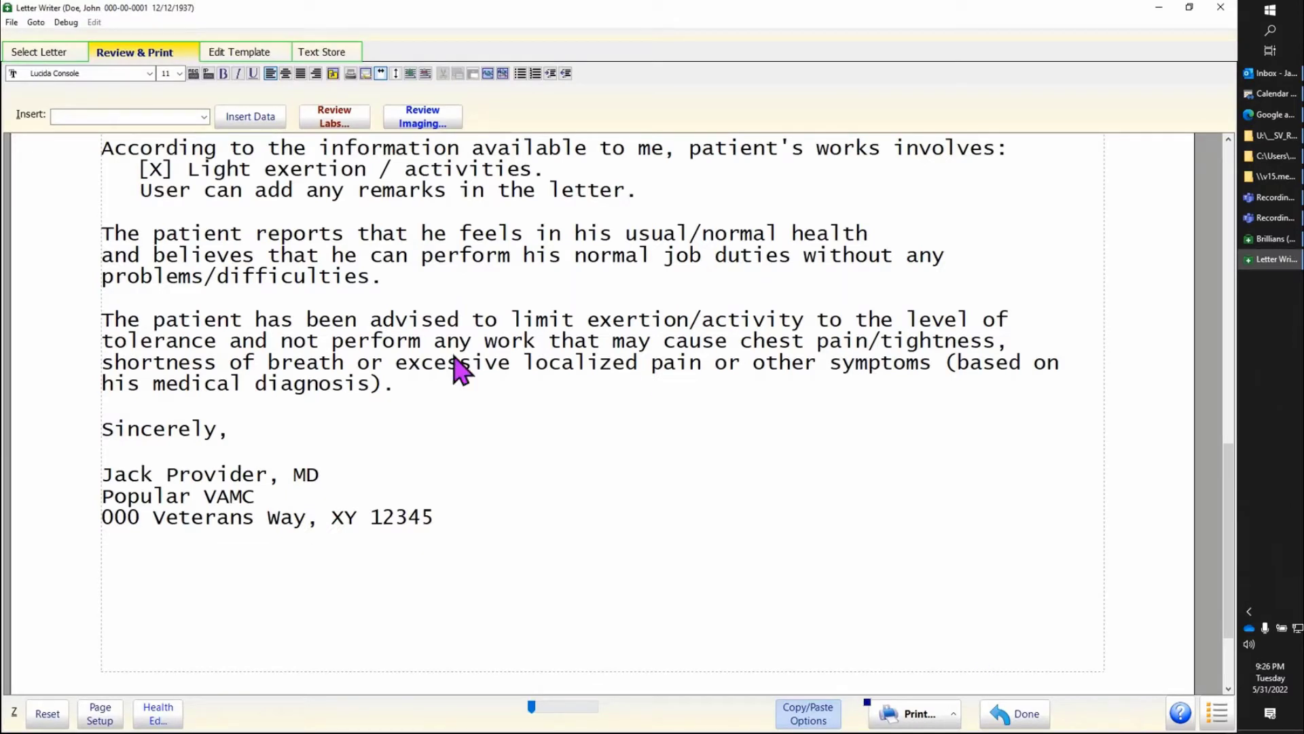
Step: Finish with the work letter and generate one from the frequently used template "_Imaging - Most Recent Imaging Report (SV).WPT"
left_click(1040, 722)
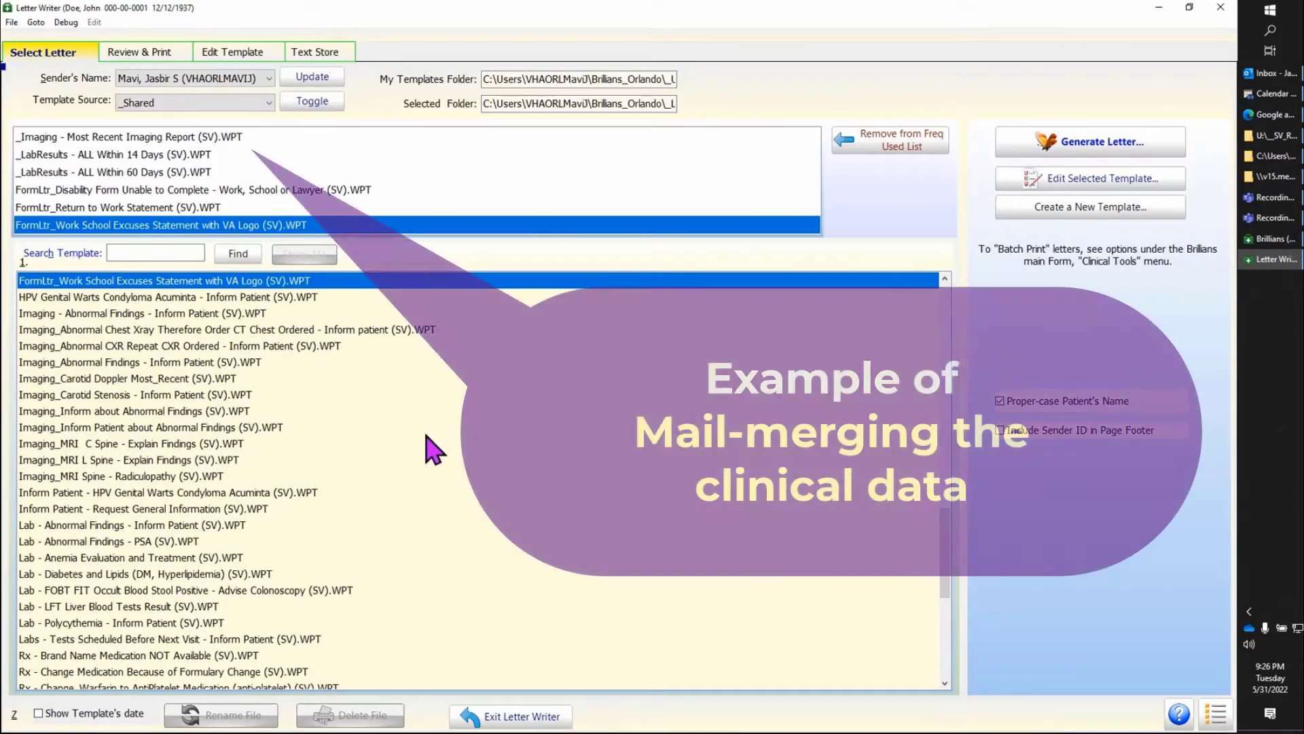
double_click(190, 139)
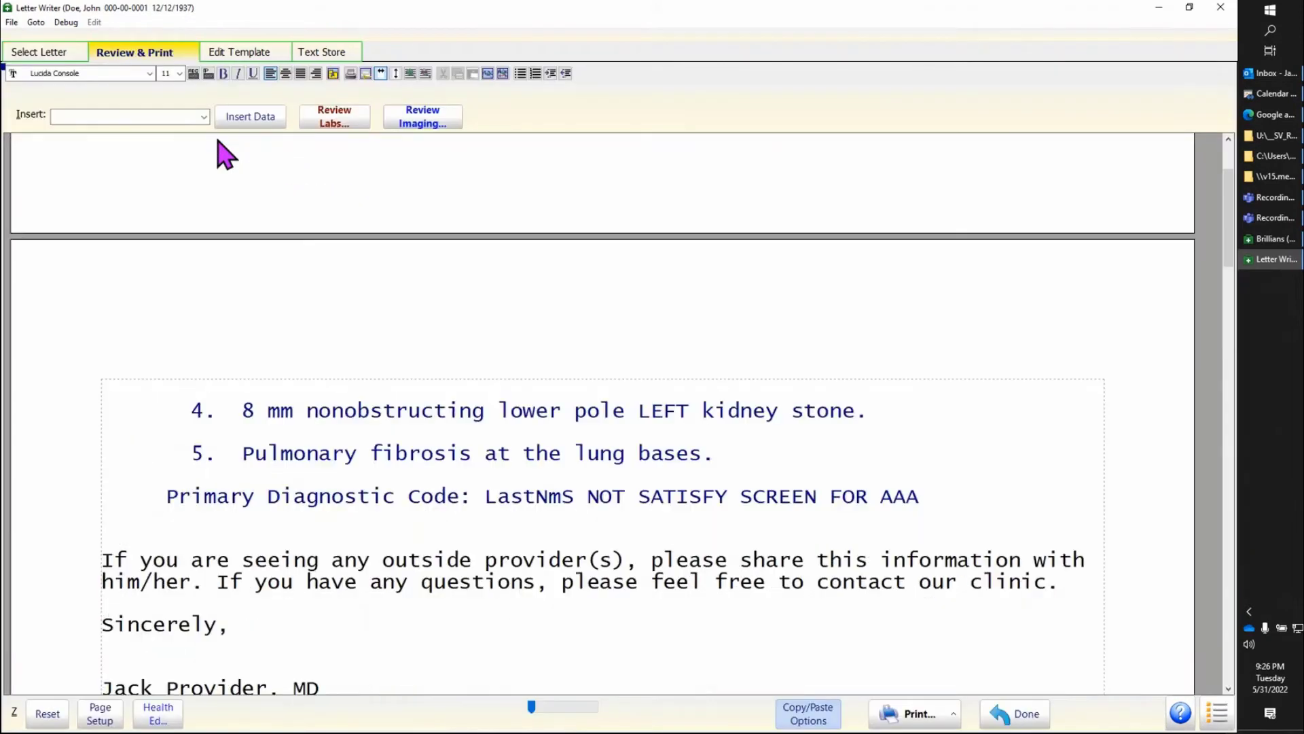
Step: Review the imaging letter from its date and addressee block through the merged CT urogram report to the closing and signature
left_click_drag(312, 201, 422, 364)
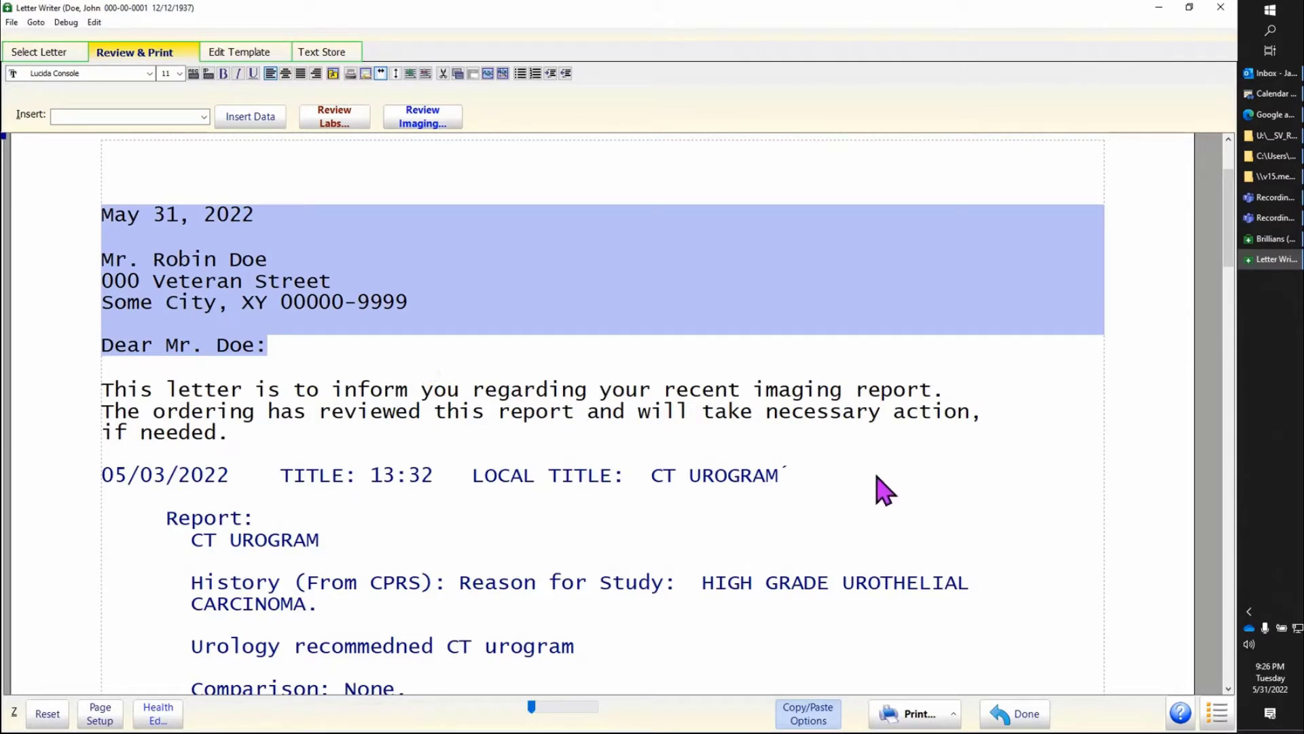
left_click(886, 489)
scroll(861, 495, "down", 1)
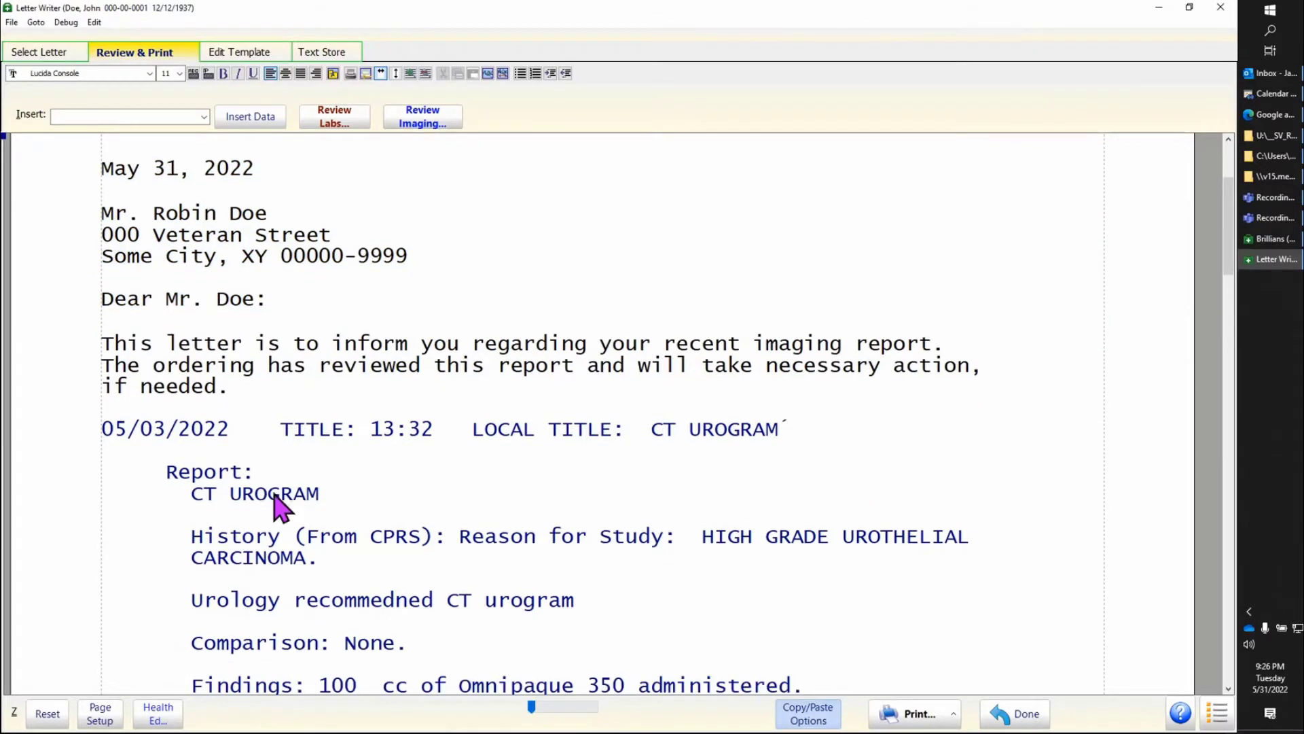
left_click_drag(99, 459, 99, 430)
left_click(666, 525)
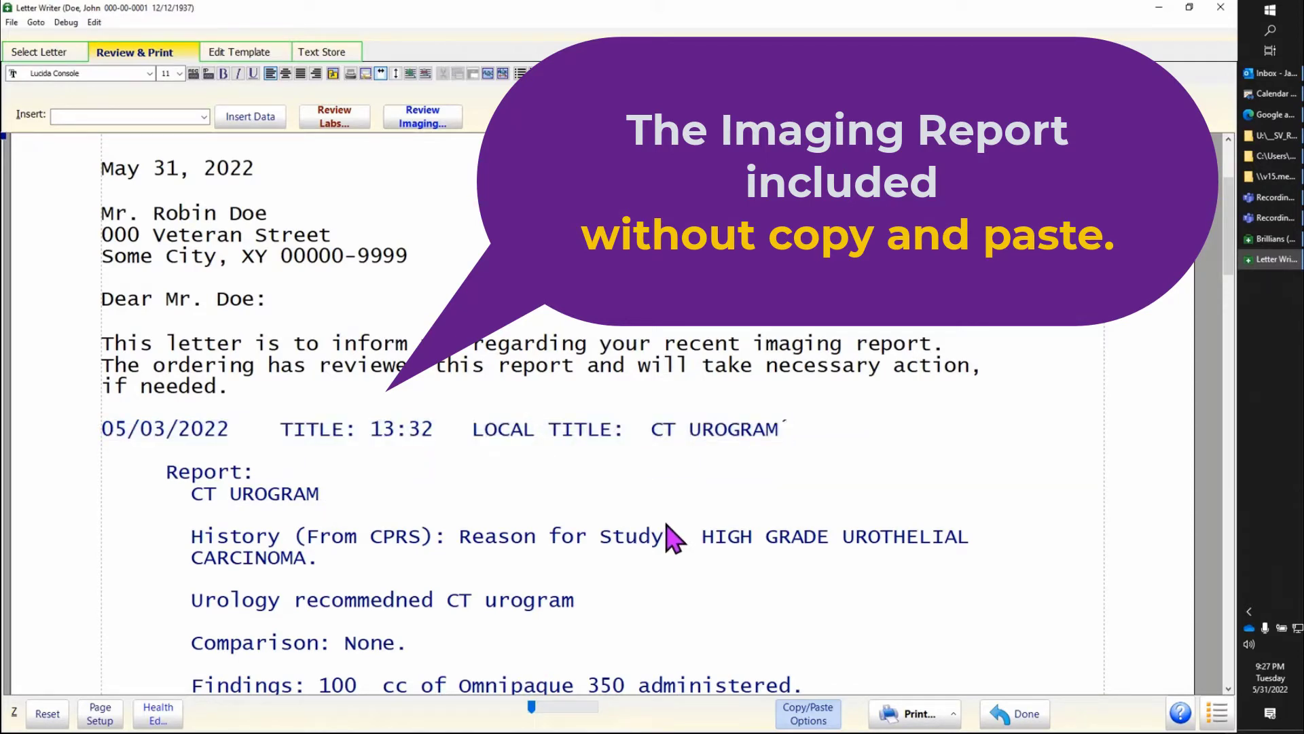
scroll(667, 525, "down", 7)
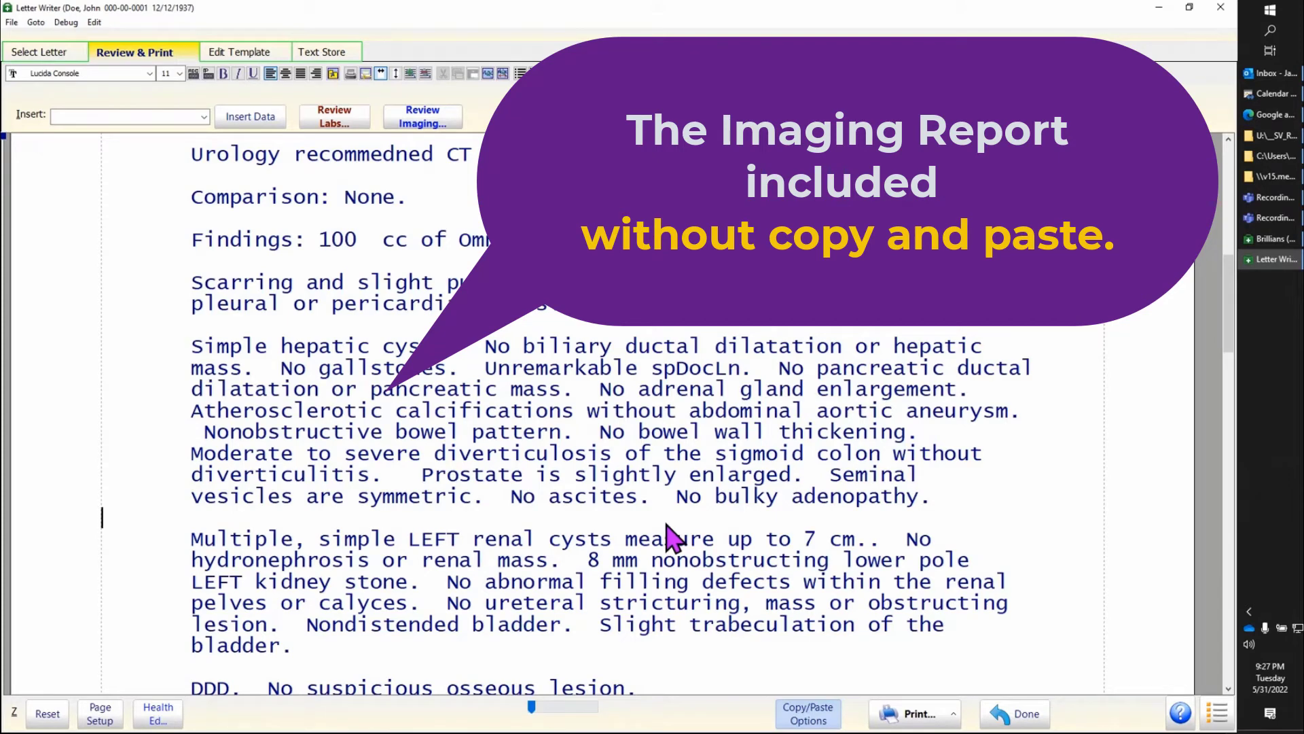
scroll(666, 537, "down", 7)
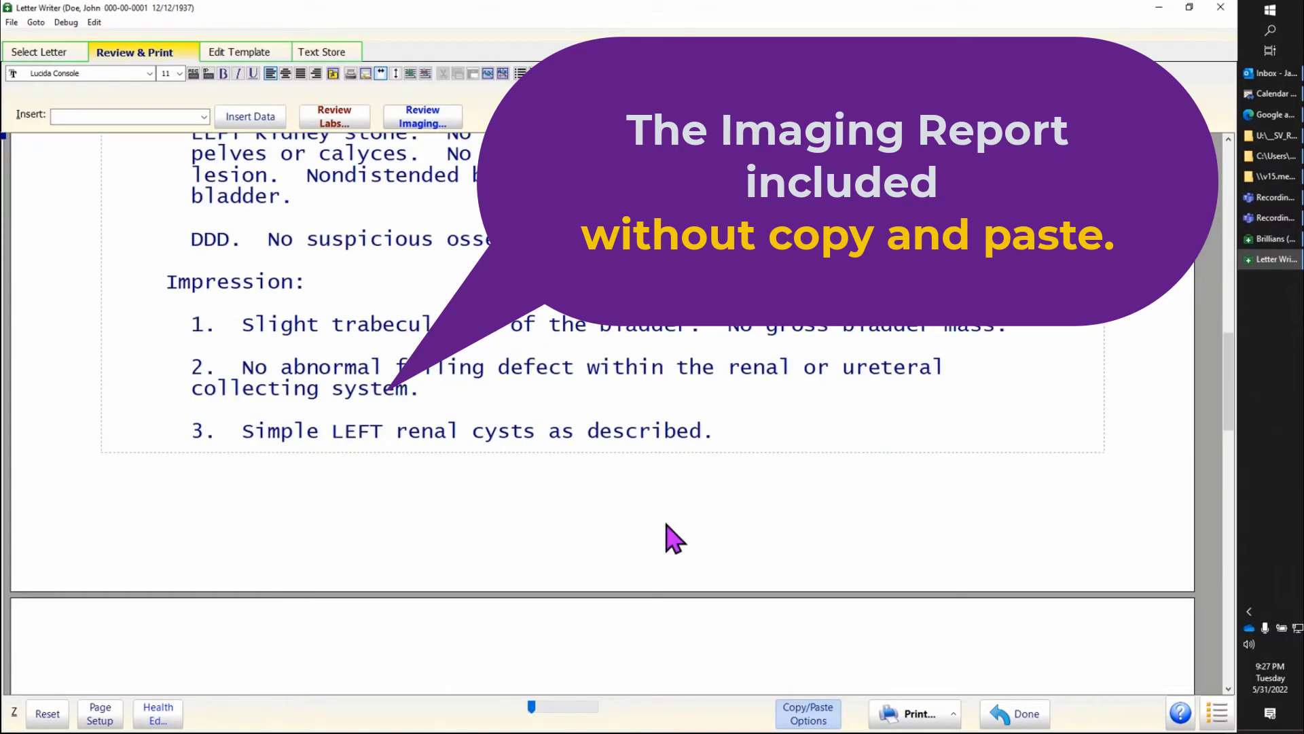
scroll(674, 537, "down", 7)
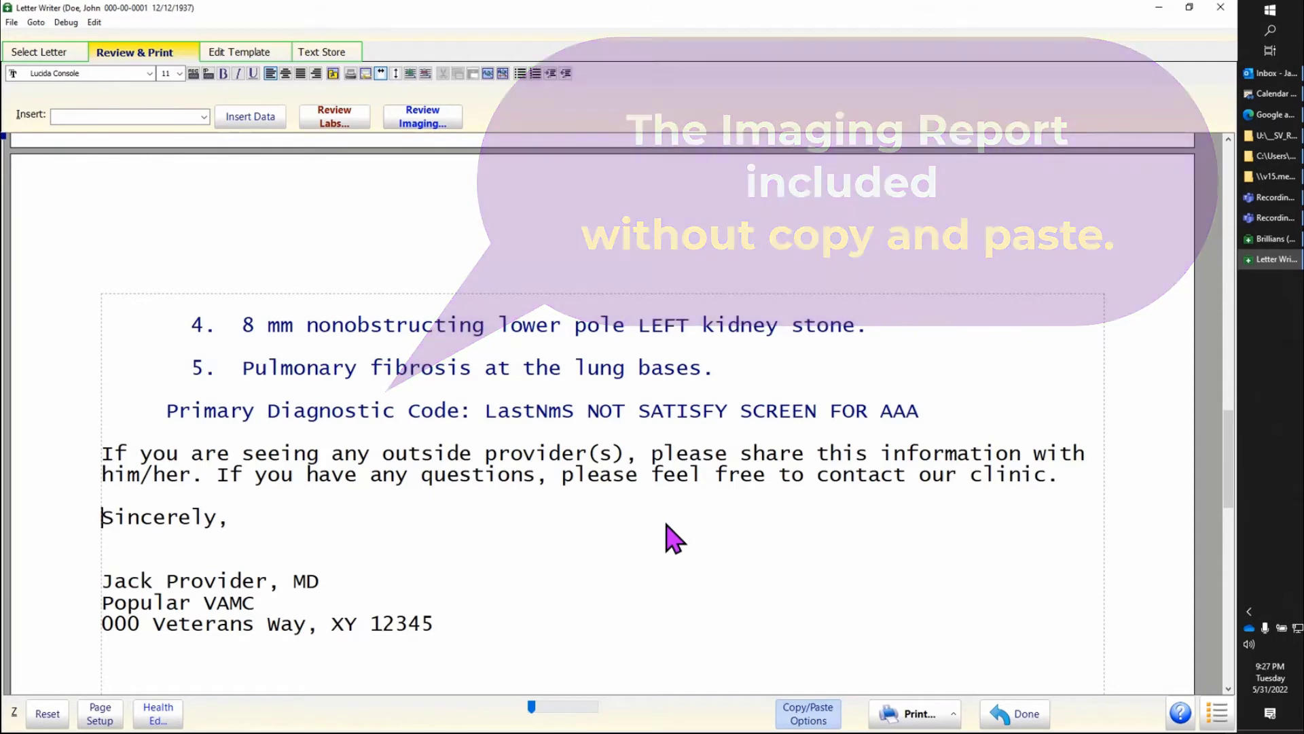
left_click_drag(103, 454, 91, 497)
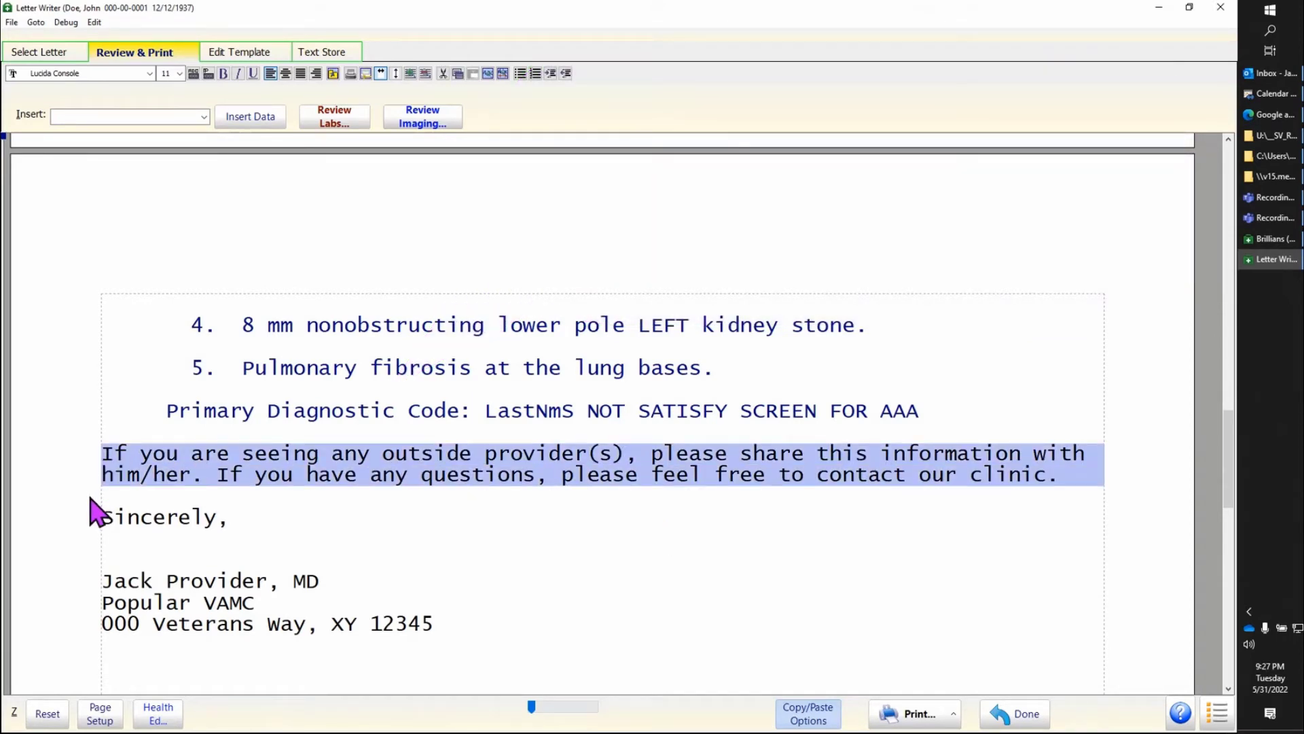
left_click(408, 570)
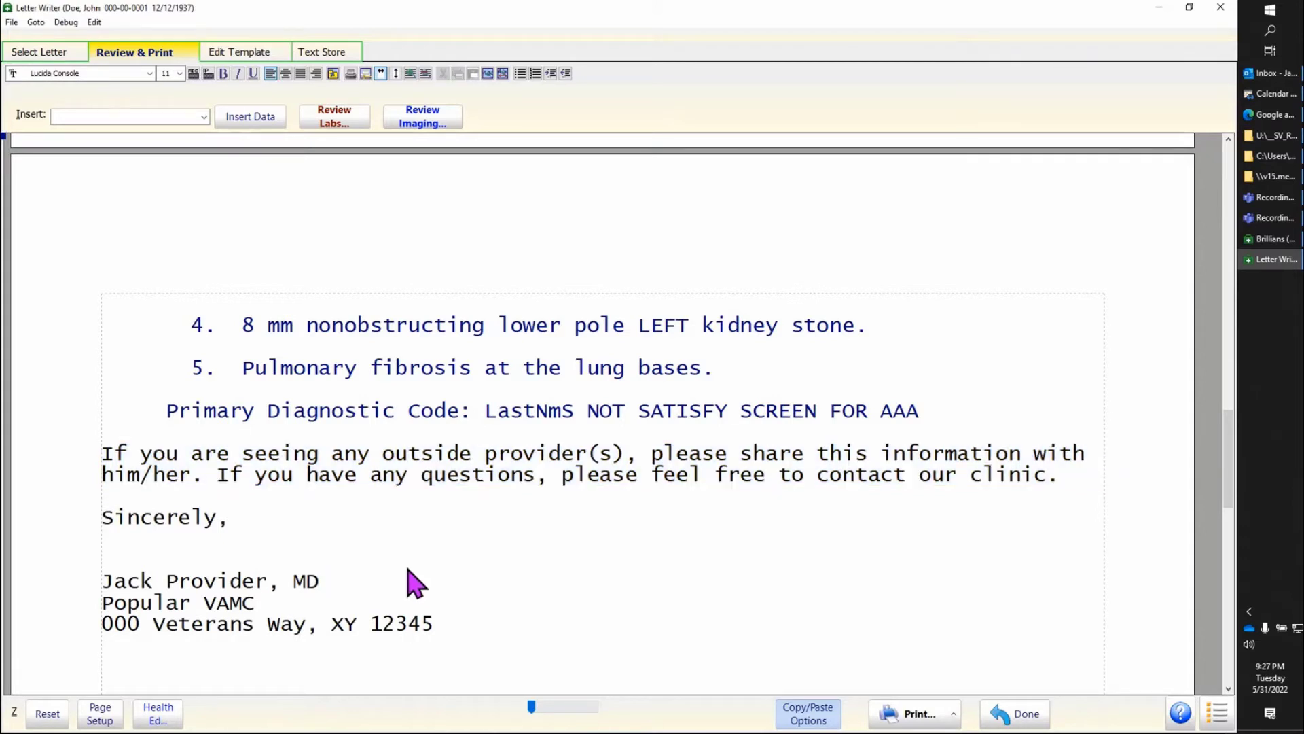
Step: Look over the print and VistA/CPRS save options for the imaging letter, and dismiss them without printing or saving
left_click(952, 713)
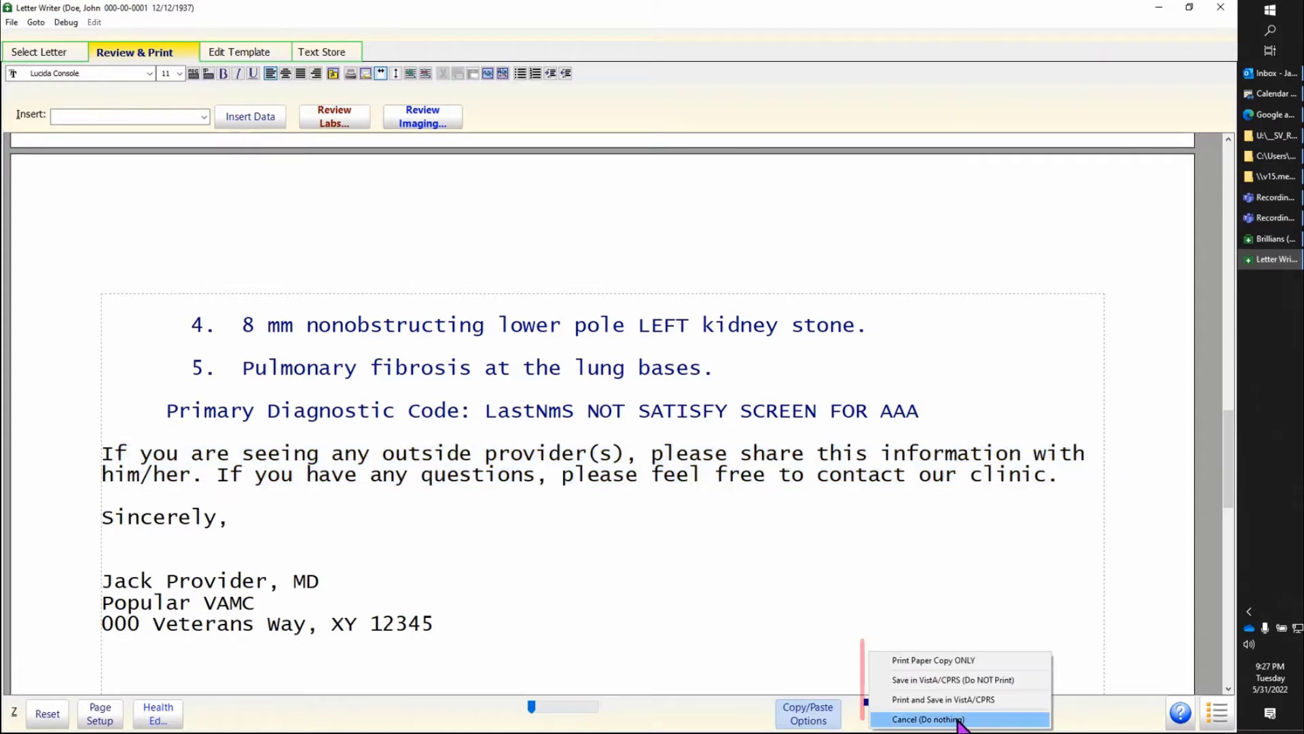
left_click(1036, 682)
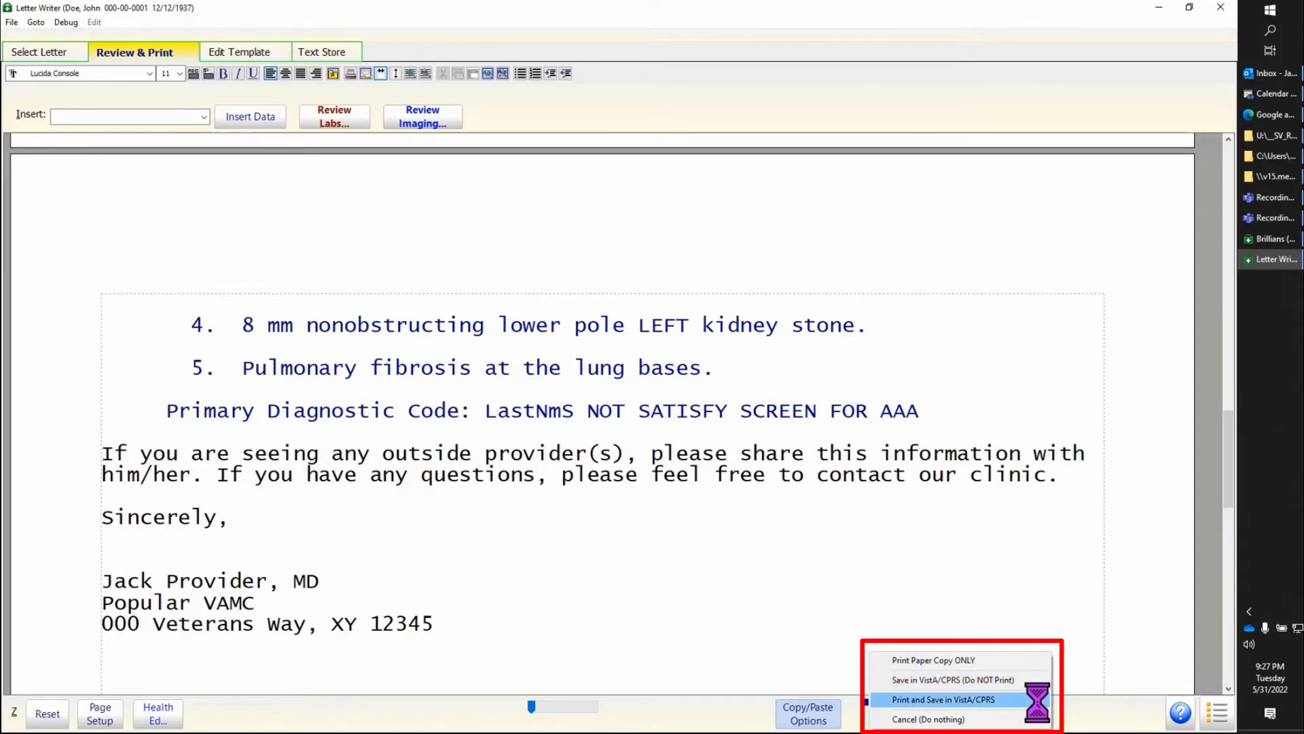
left_click(1103, 666)
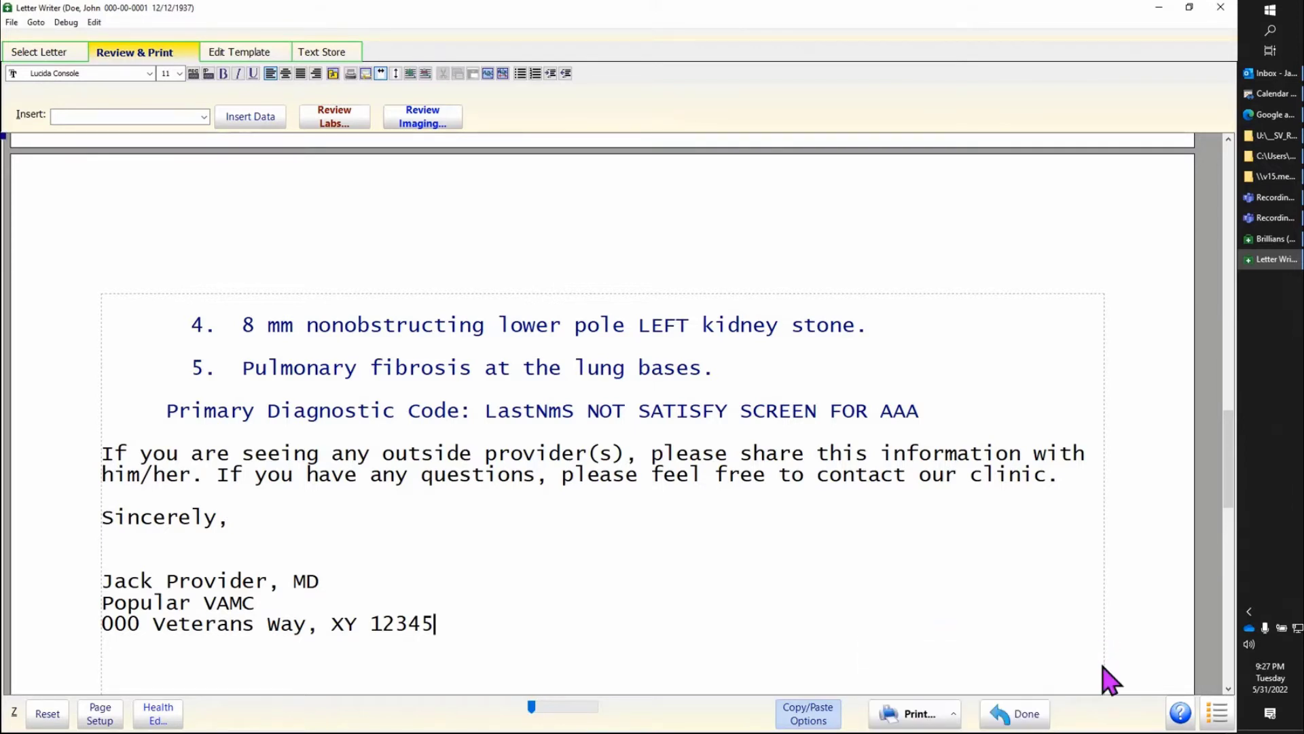
Step: Finish with the imaging letter and generate one from "FormLtr_Disability Form Unable to Complete - Work, School or Lawyer (SV).WPT"
left_click(1024, 724)
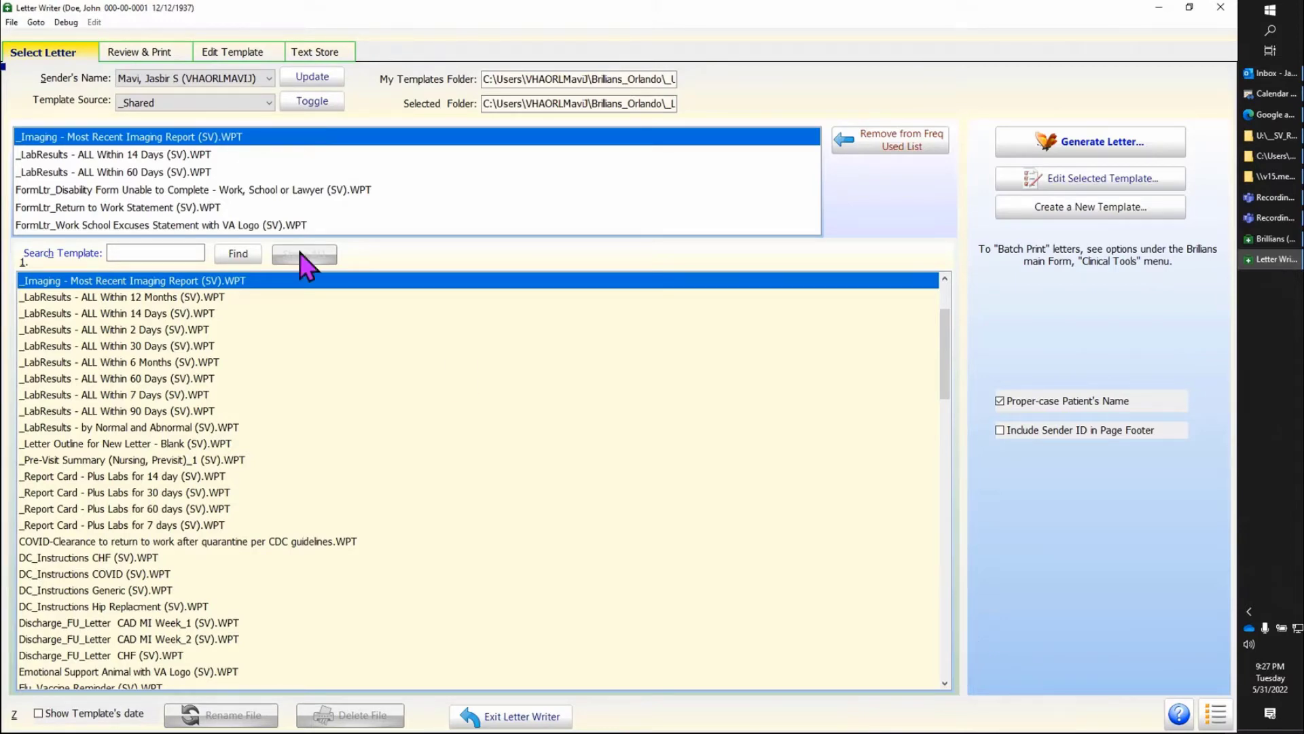
left_click(303, 191)
double_click(303, 191)
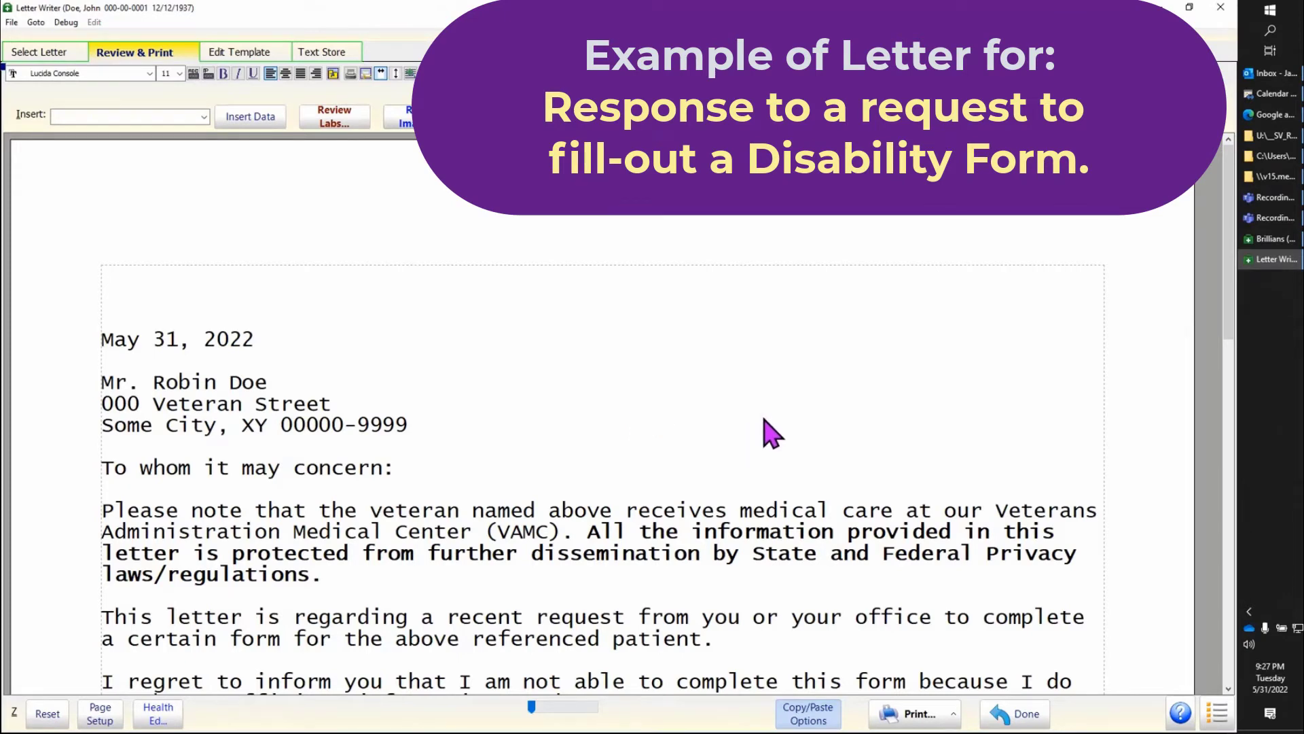
Step: Review the disability form letter's privacy statement and its explanation of why the form cannot be completed
scroll(767, 432, "down", 2)
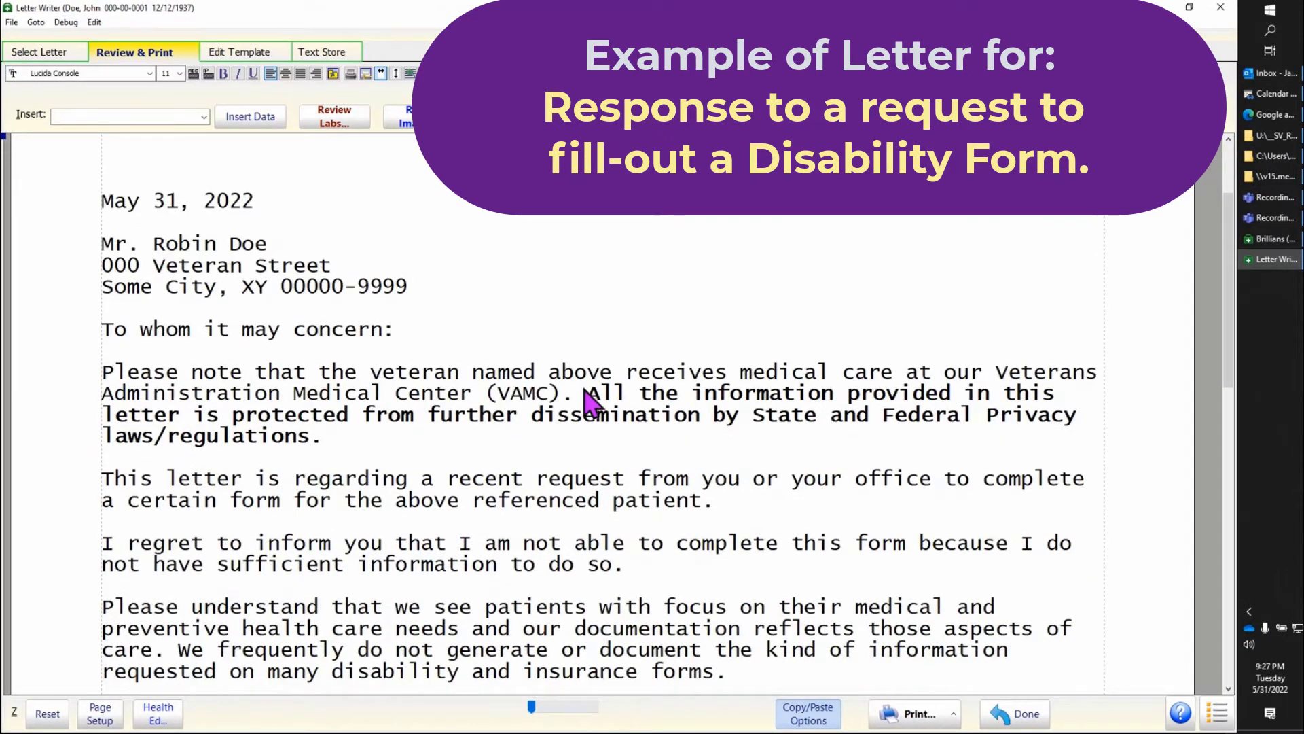
left_click_drag(588, 393, 598, 438)
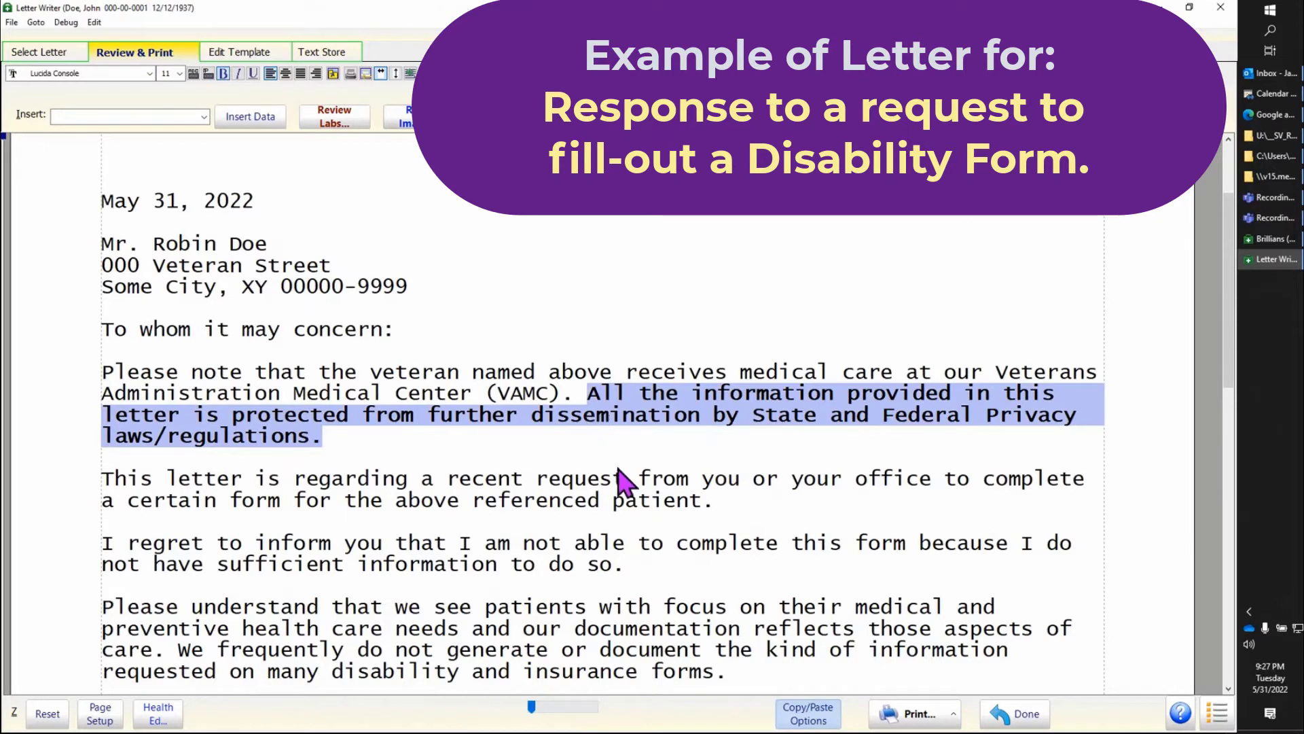
left_click(620, 460)
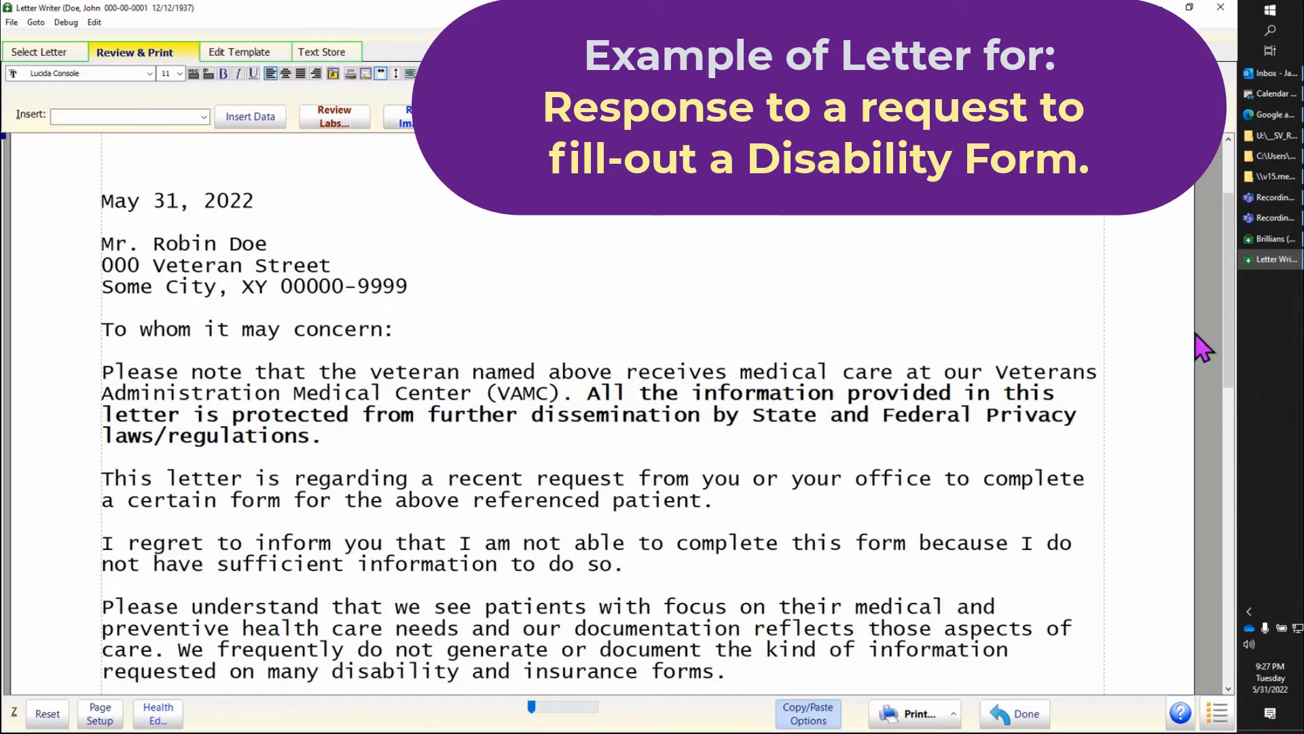
left_click_drag(1230, 320, 1225, 389)
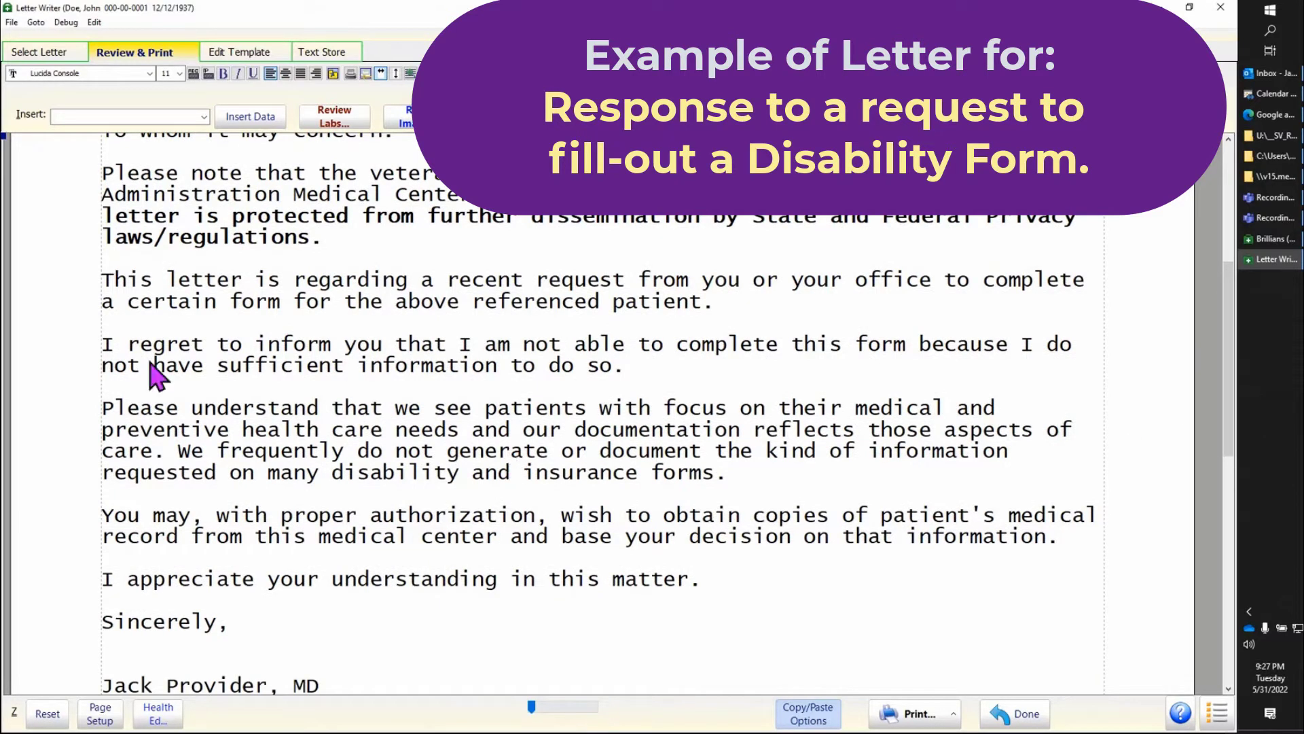
Step: Review the disability letter's statement of insufficient information and its advice on obtaining medical record copies, and check its print options
left_click_drag(103, 345, 628, 381)
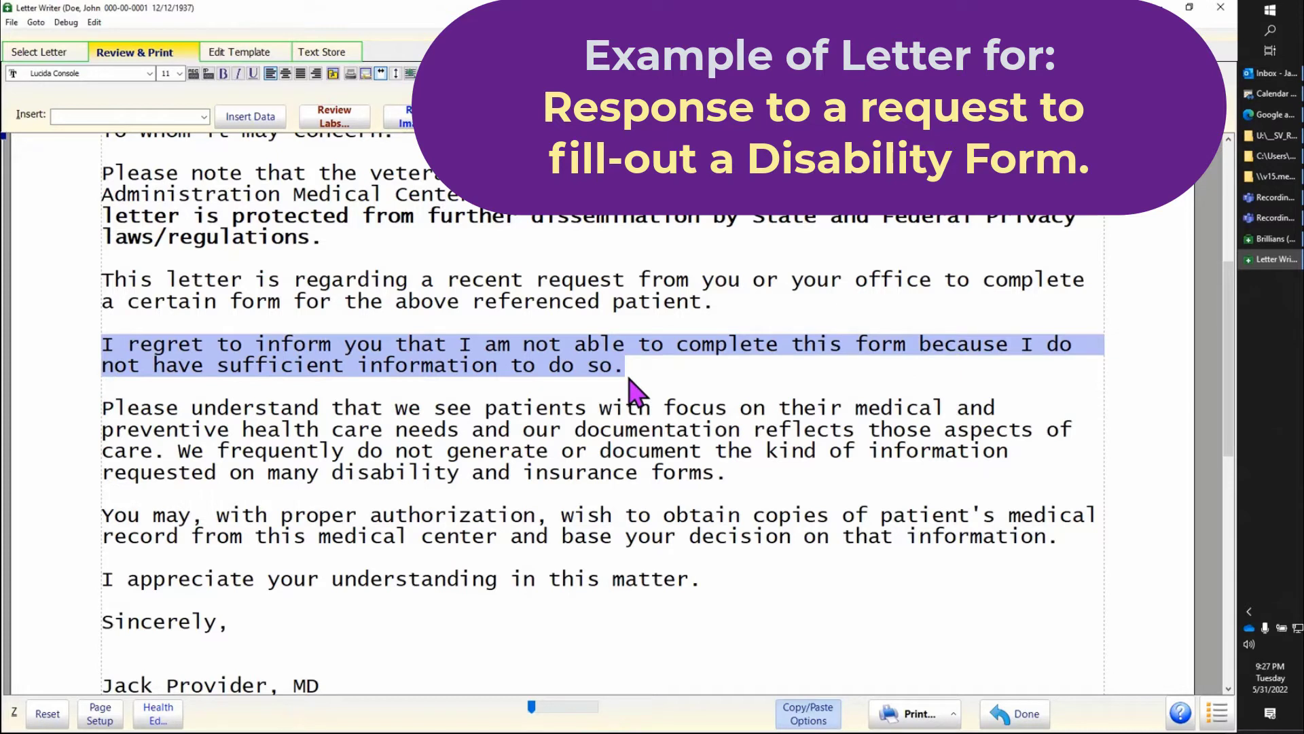
left_click(425, 506)
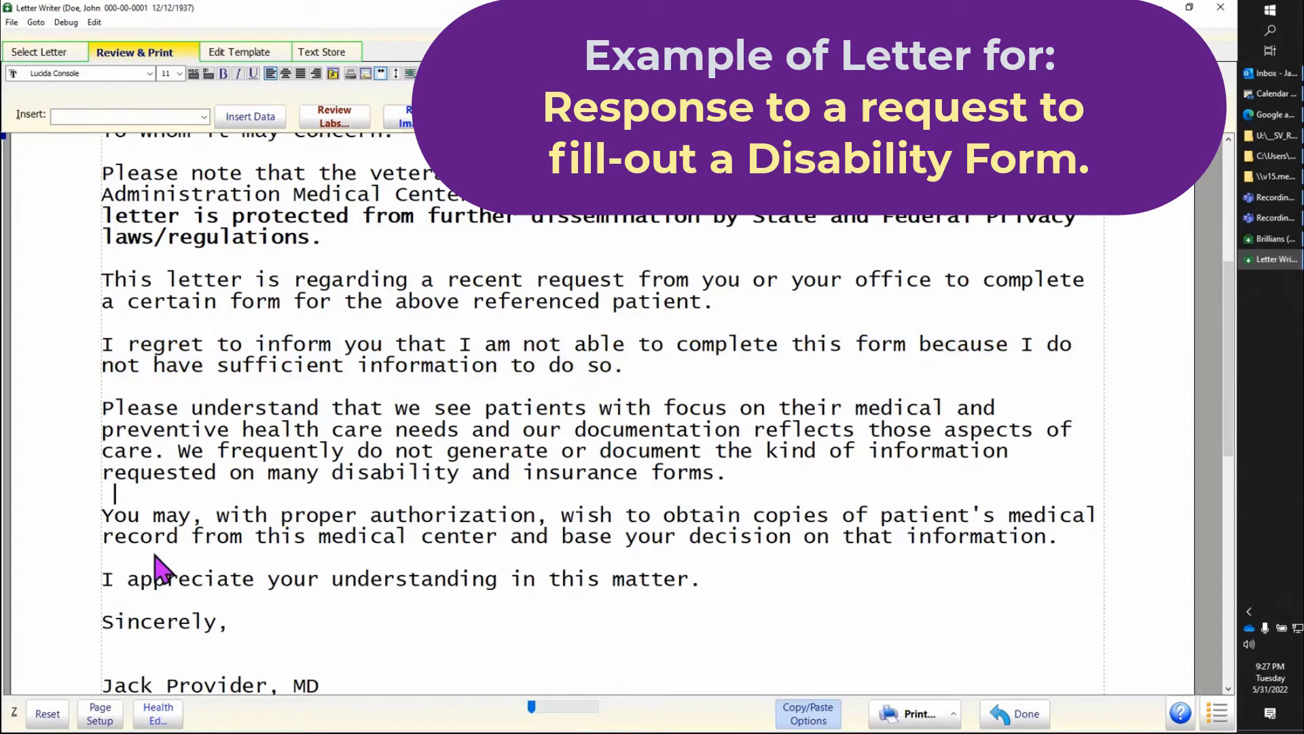
left_click_drag(100, 511, 1066, 564)
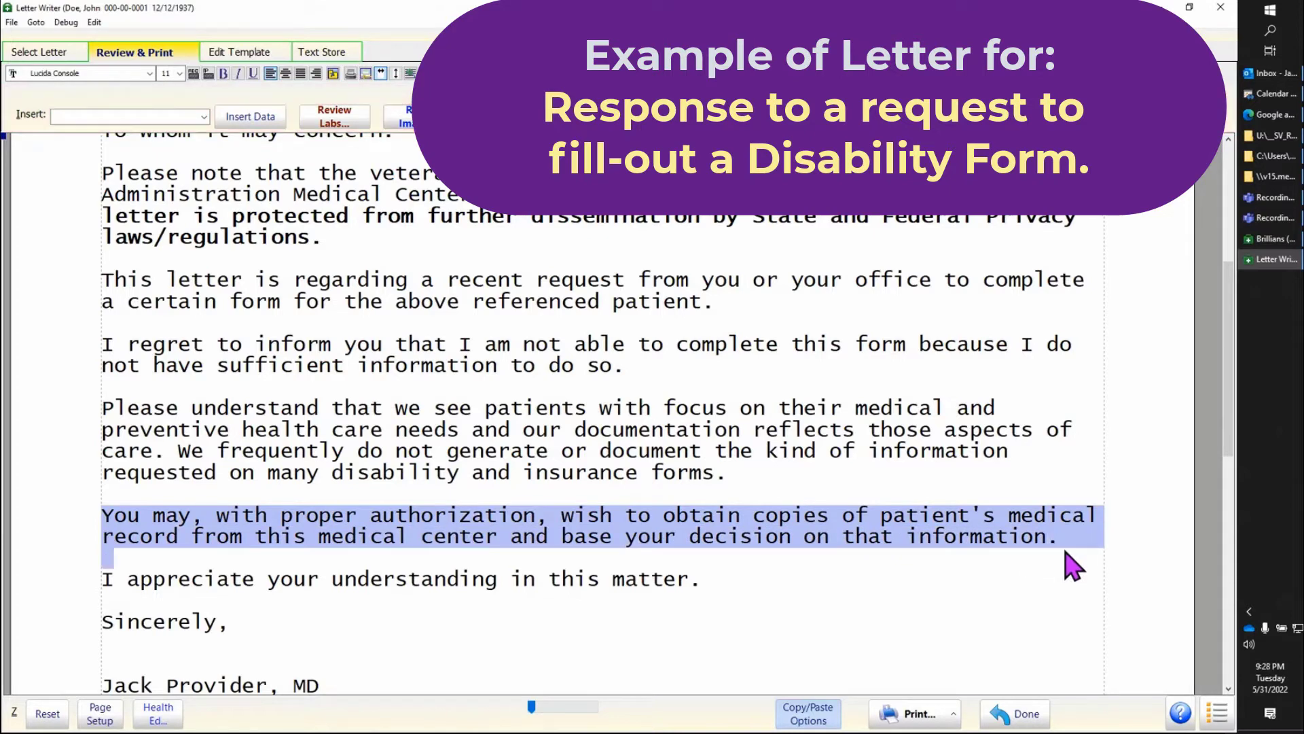
left_click(994, 619)
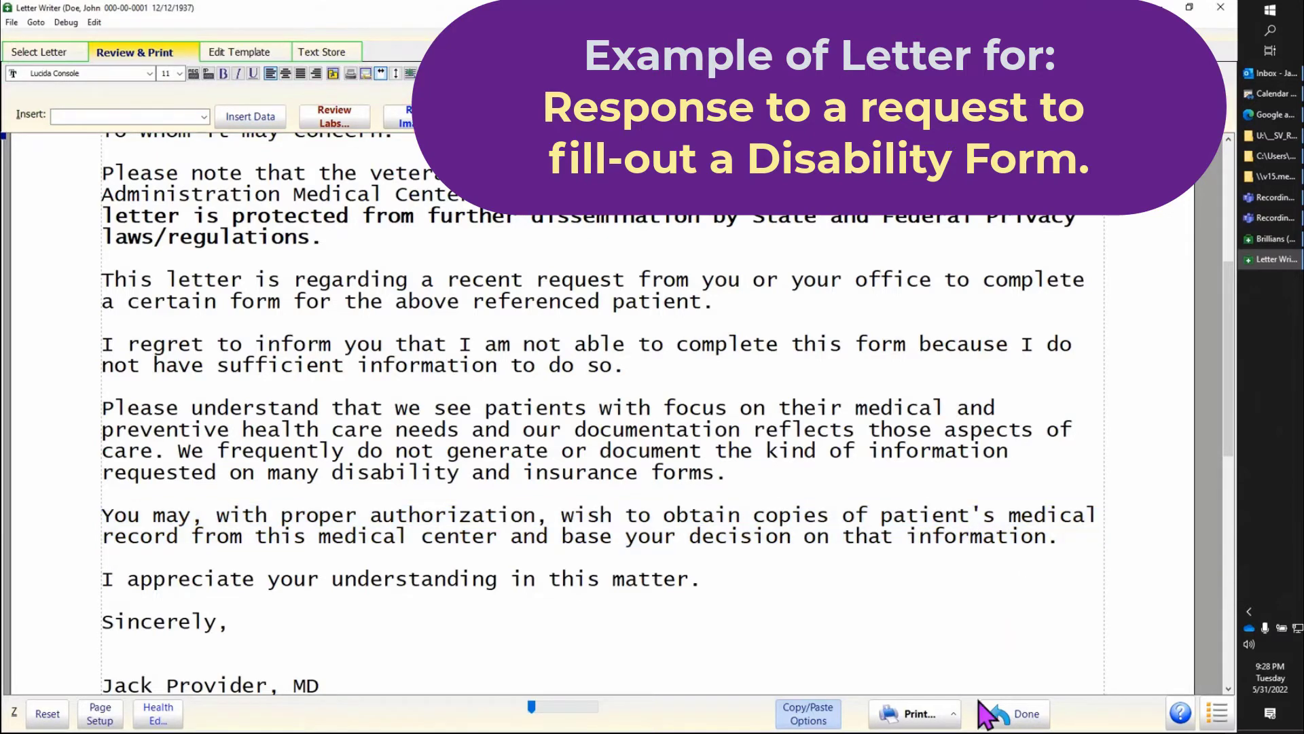
left_click(956, 719)
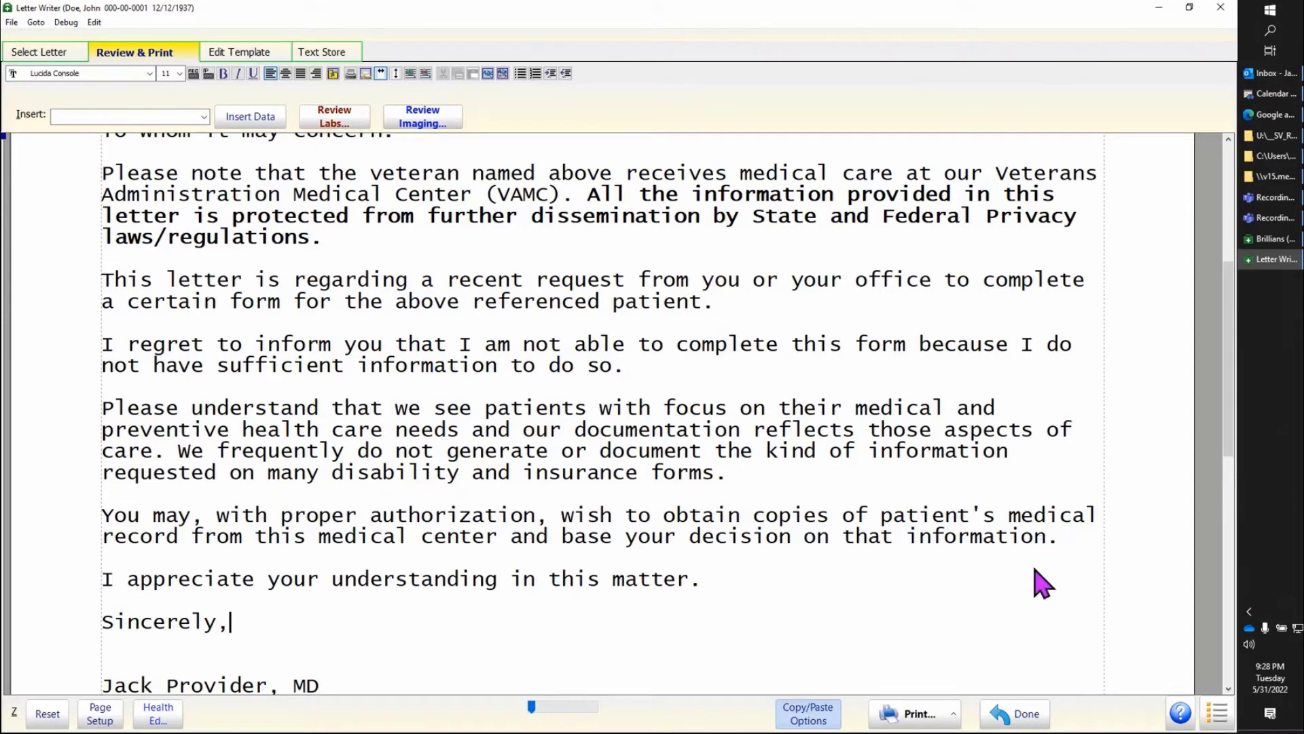
Step: Search the template list for "appoi" and generate a letter from "FormLtr_Must Keep Highlighted Appointment (SV).WPT"
left_click(1037, 724)
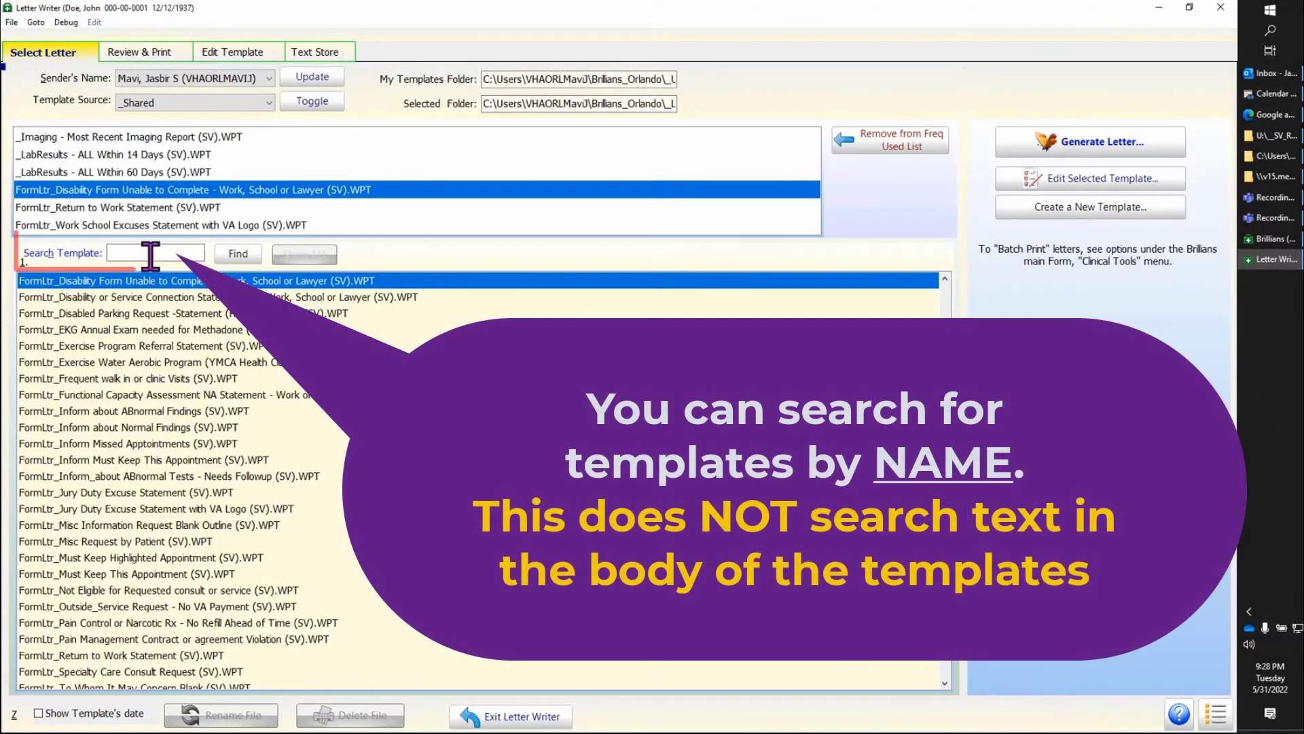
left_click(151, 255)
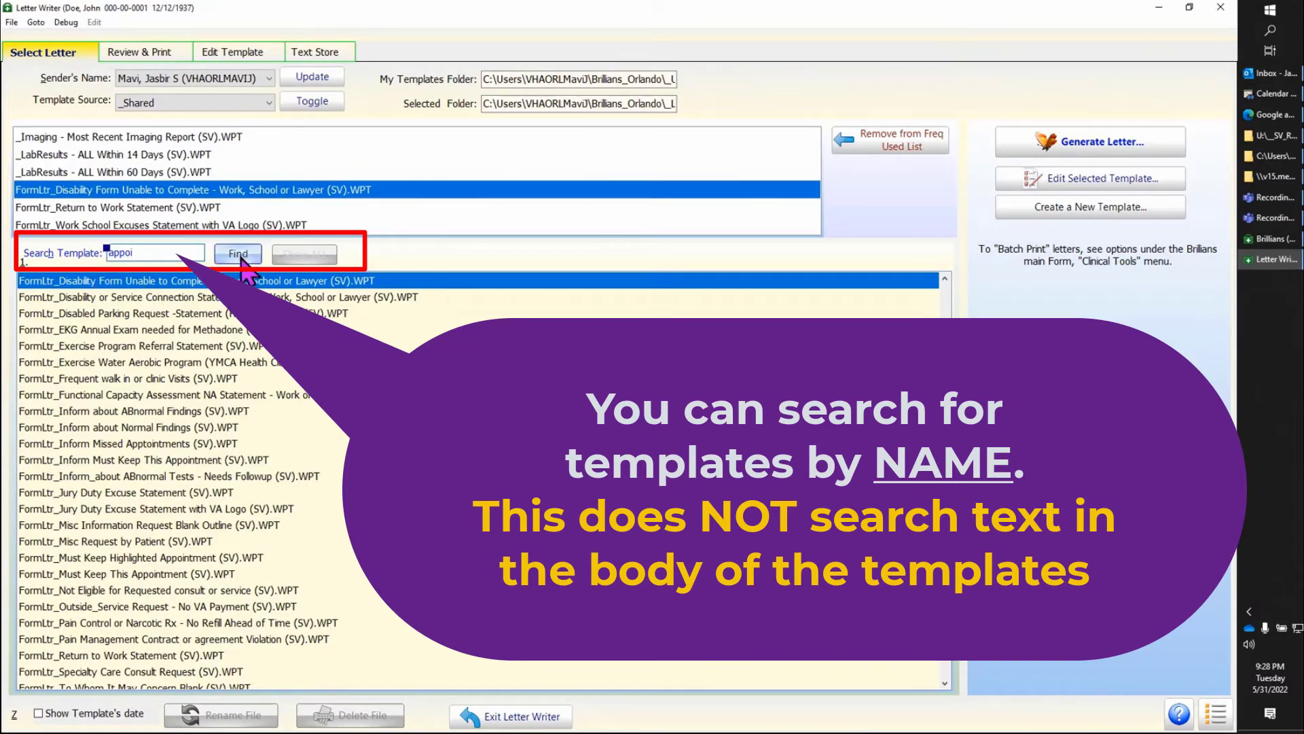
left_click(241, 257)
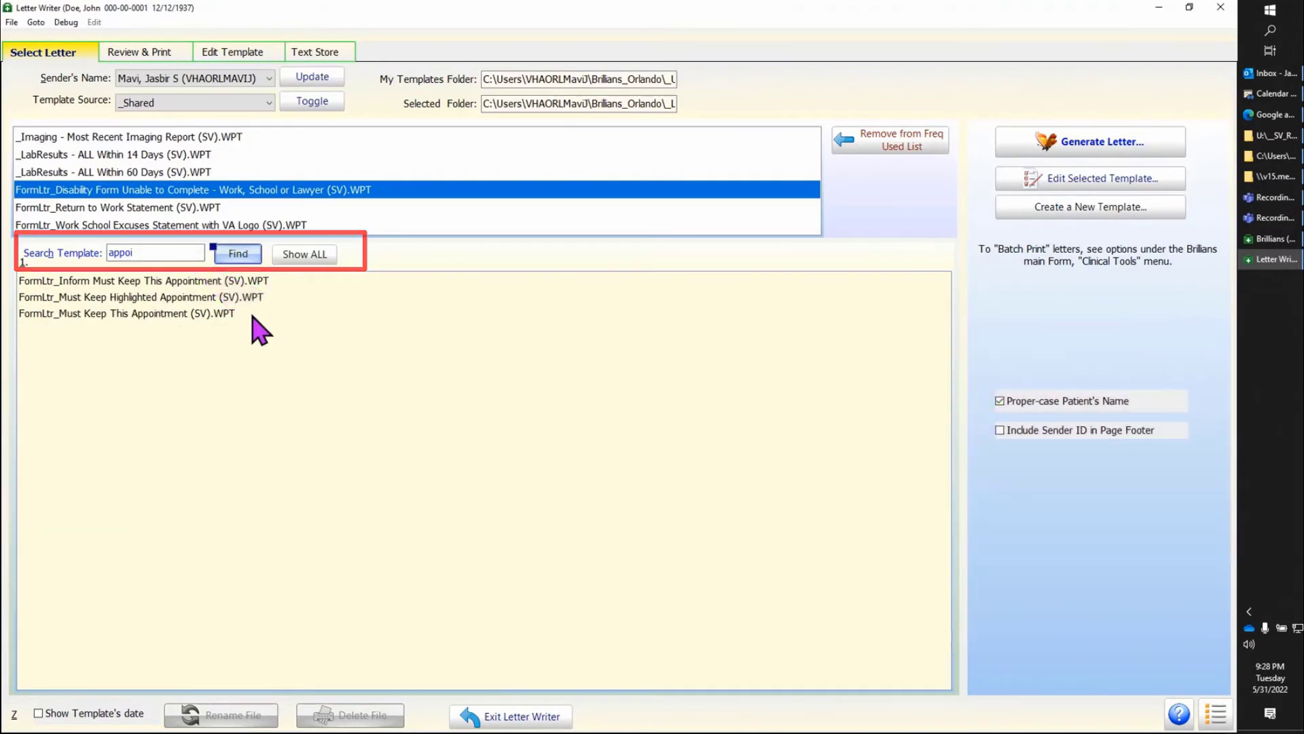
left_click(258, 299)
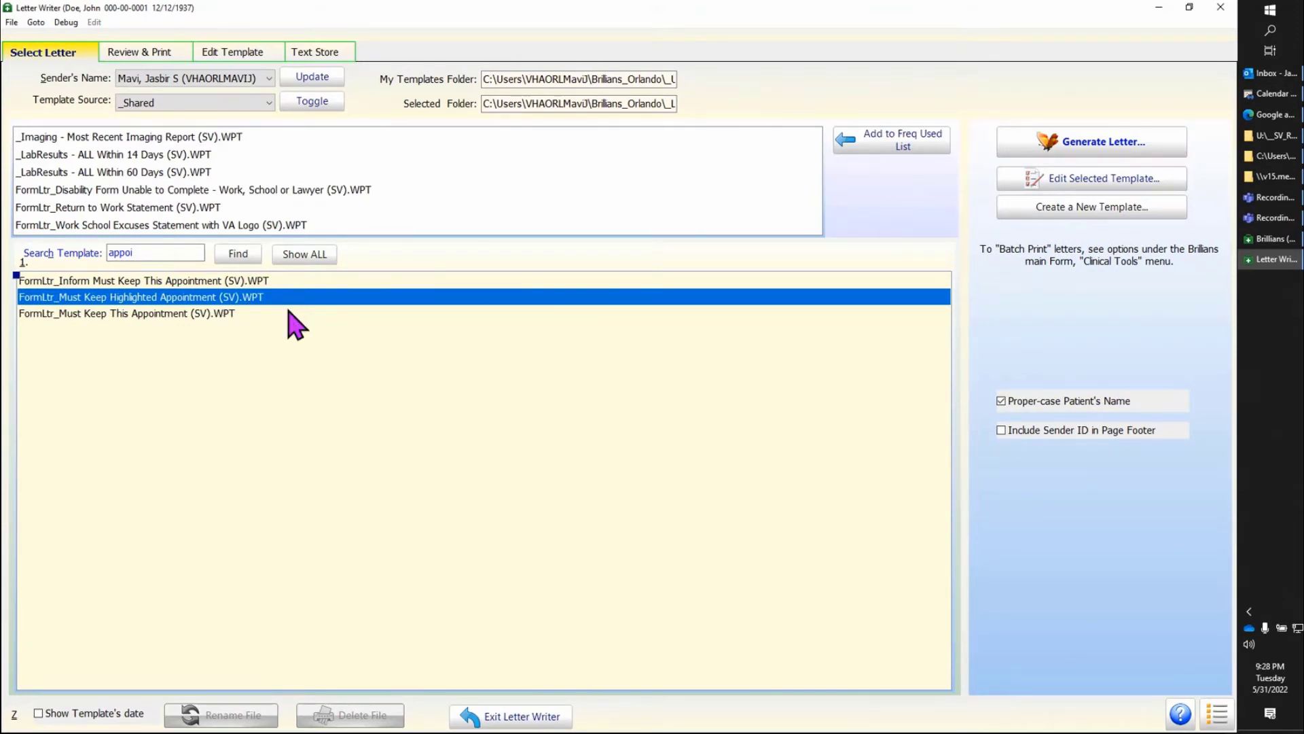
left_click(1143, 161)
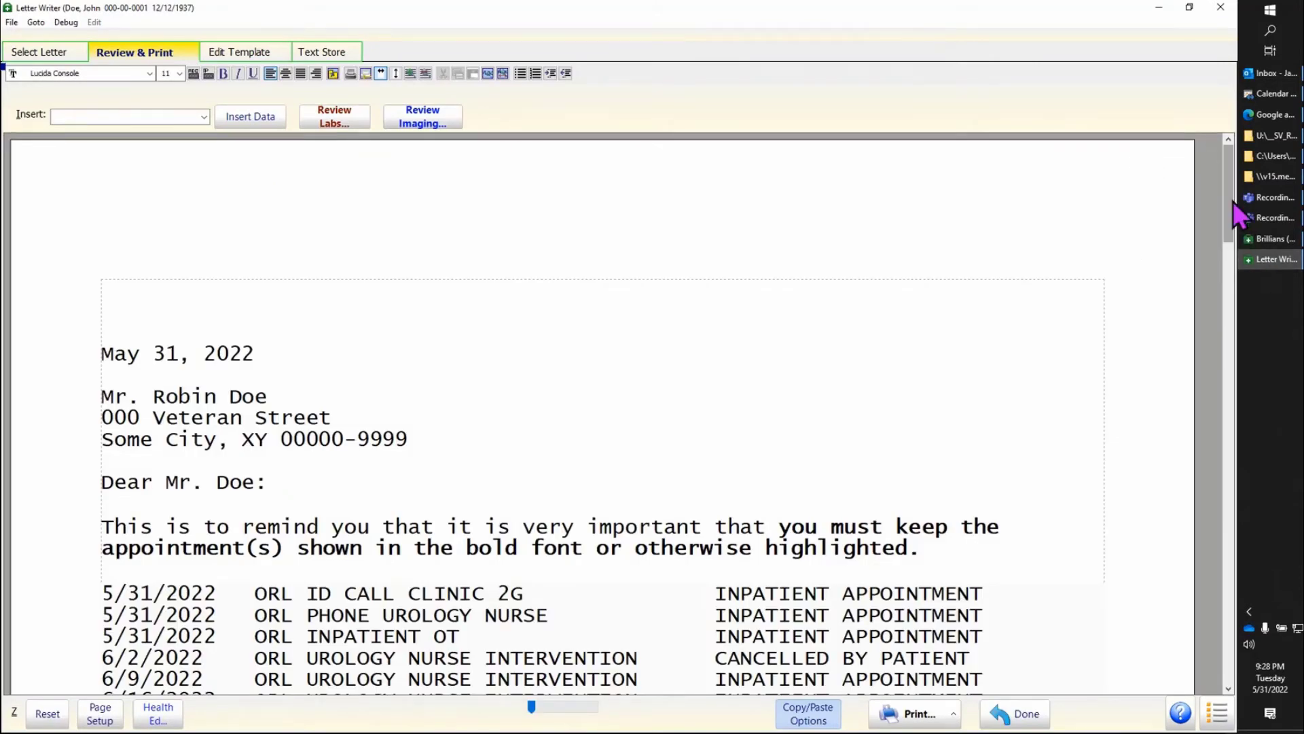
Step: Delete every appointment except the 6/30/2022 ORL CARDIO GEN P14 entry from the list directly under the must-keep reminder
left_click_drag(1232, 201, 1231, 262)
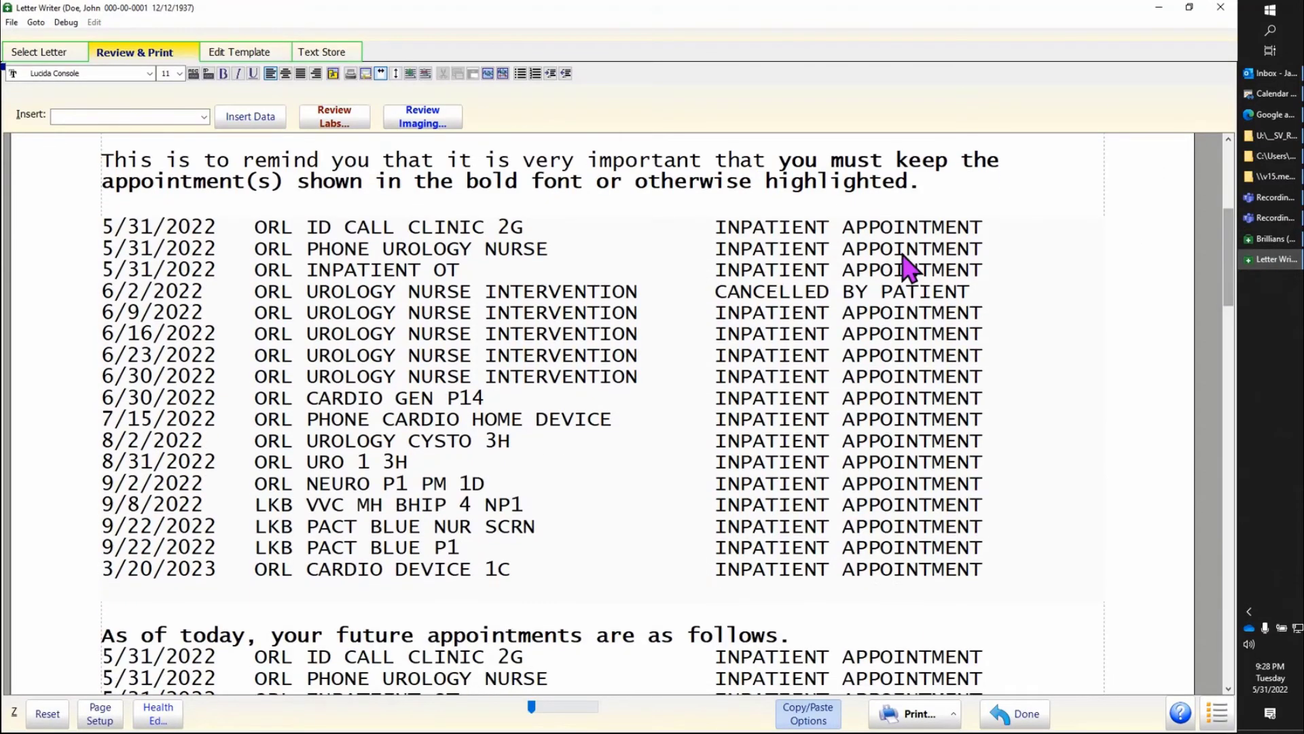
left_click_drag(999, 213, 1012, 271)
left_click_drag(1019, 332, 1019, 389)
key("Delete")
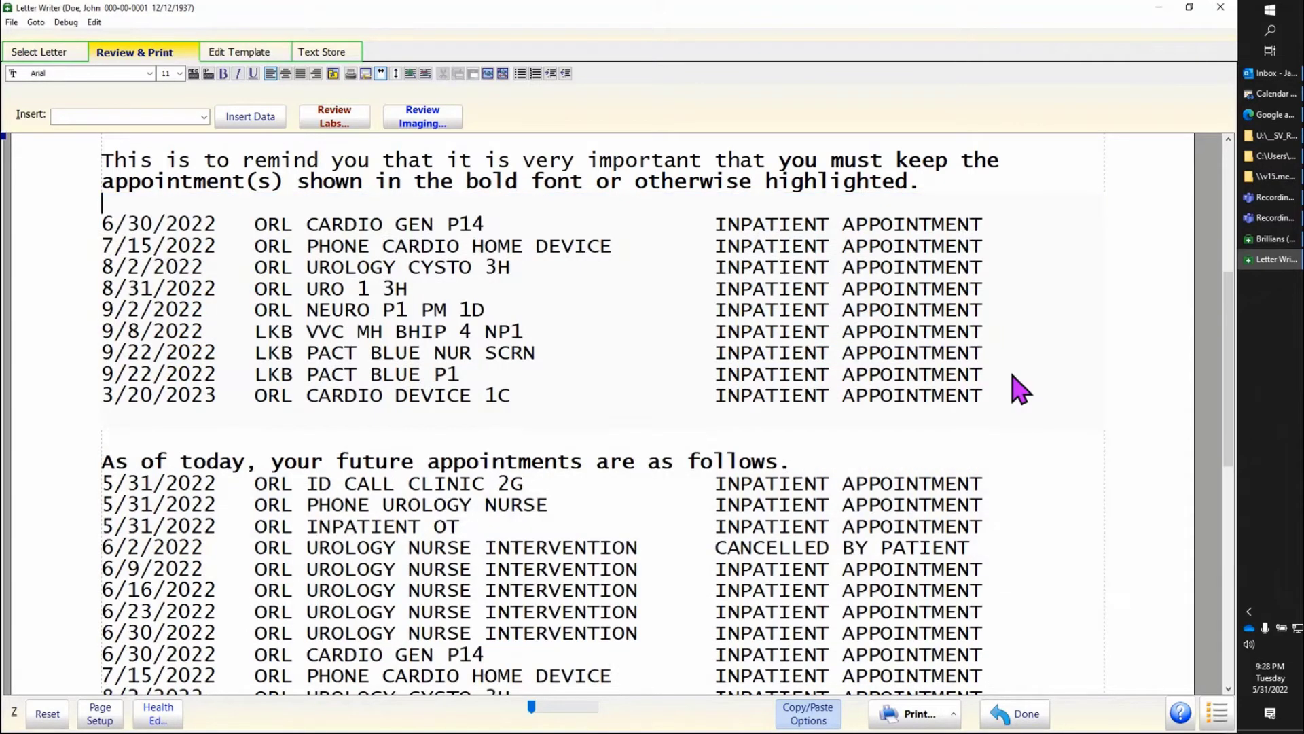
left_click_drag(1005, 239, 1044, 437)
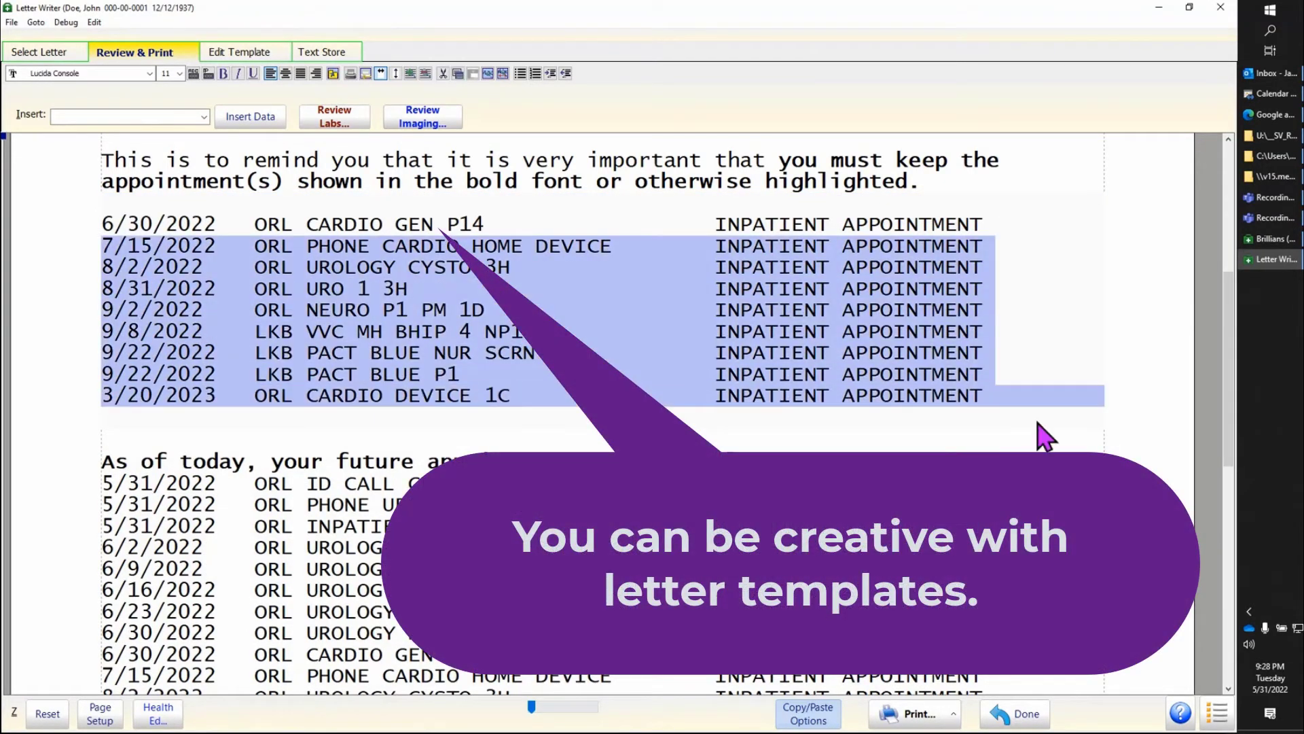
key("Delete")
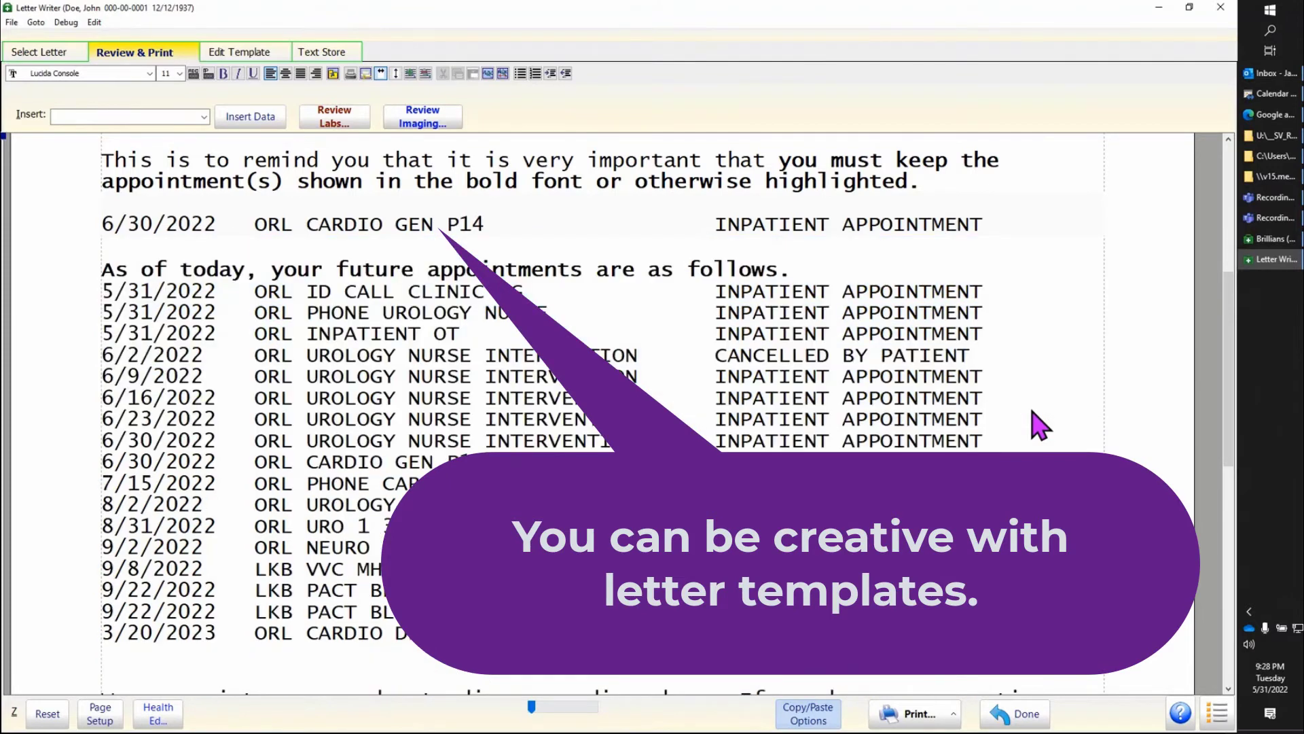
Step: Format the remaining 6/30/2022 ORL CARDIO GEN P14 appointment line under the reminder as bold blue text
left_click_drag(990, 226, 143, 221)
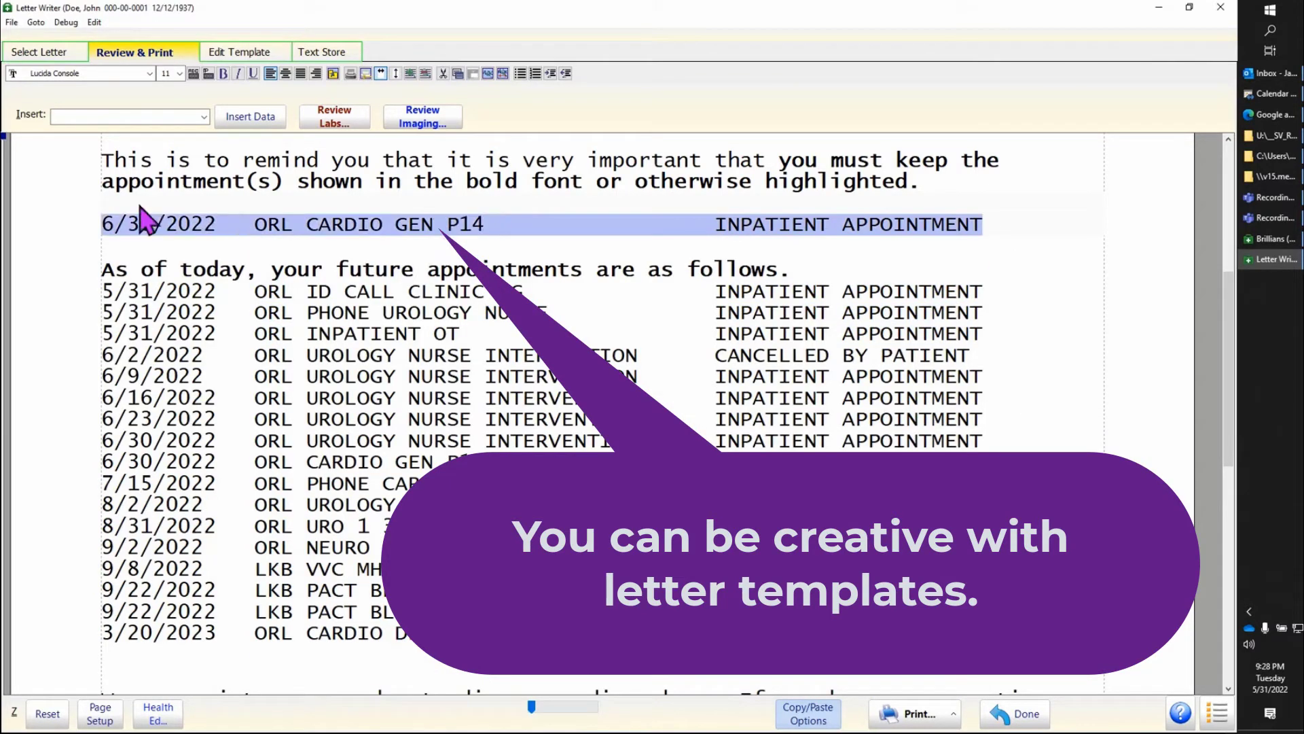
left_click(223, 73)
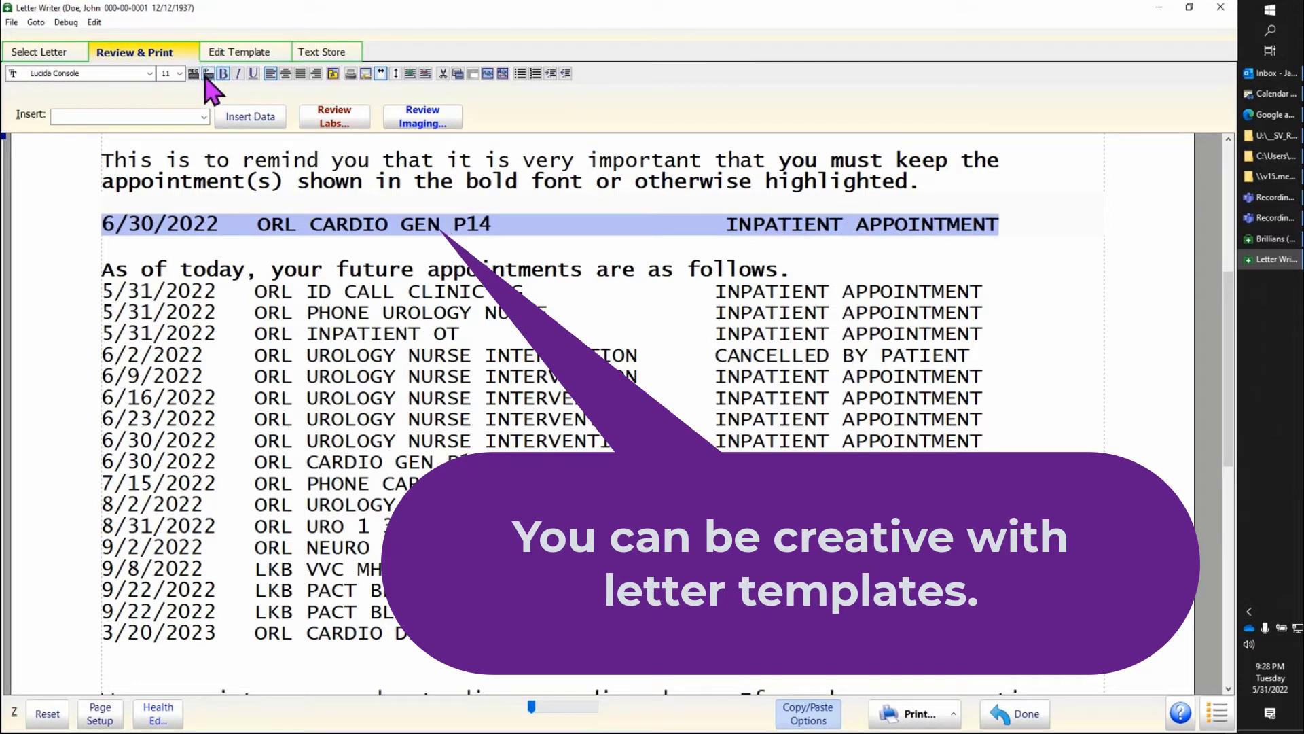
left_click(194, 75)
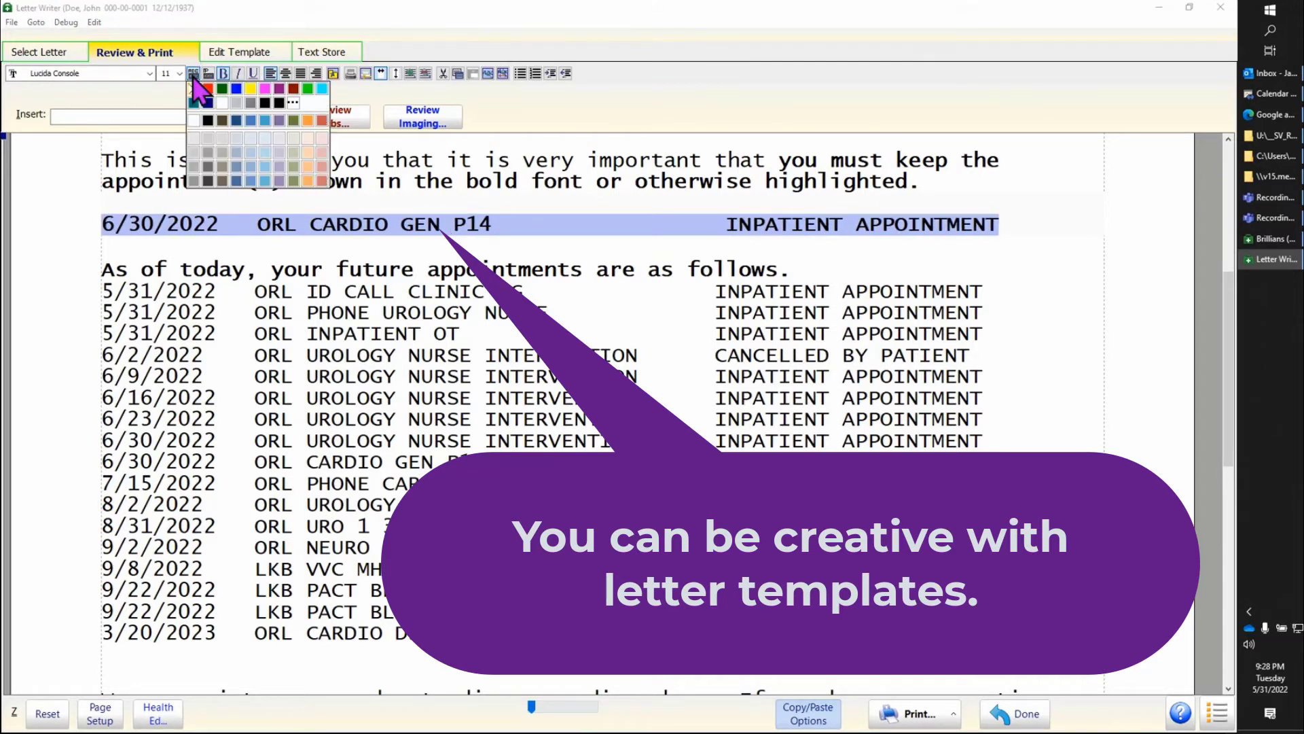
left_click(237, 89)
left_click(1041, 337)
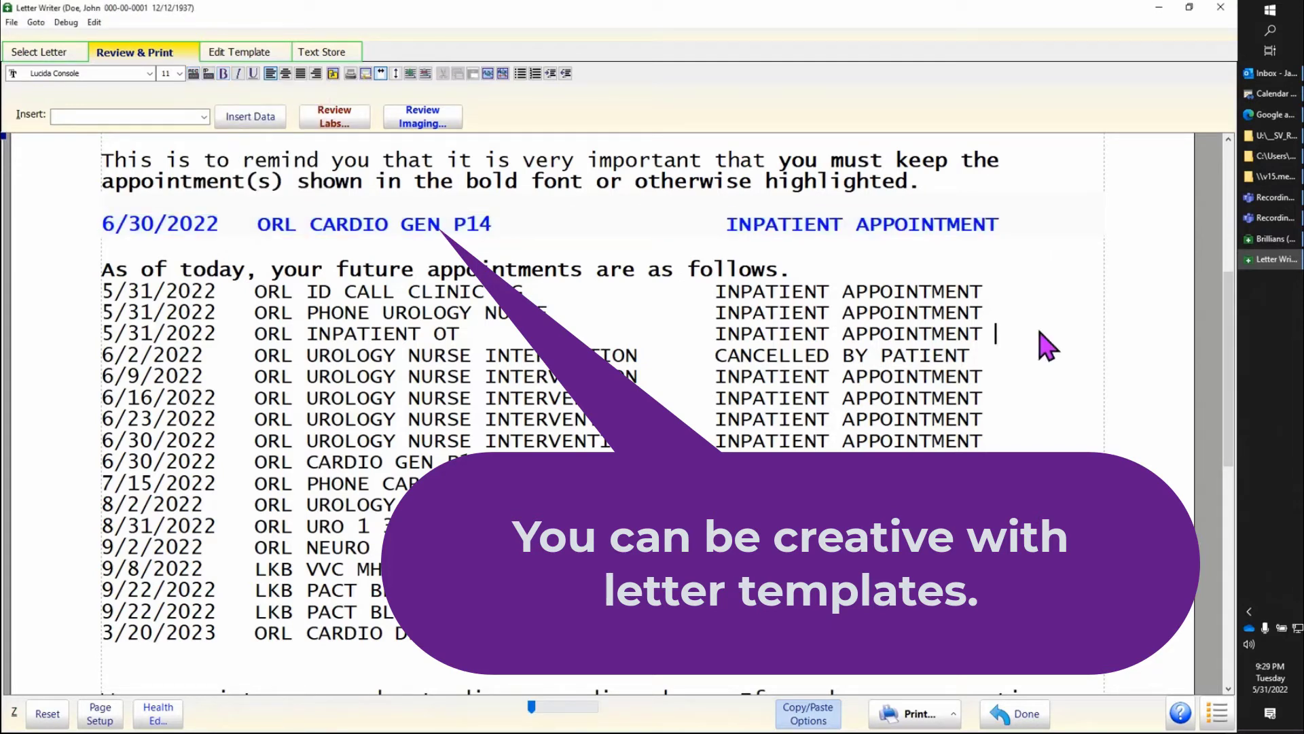
Step: Review the edited appointment letter from its date and address block, and look over its print and VistA/CPRS save options without choosing one
left_click(1229, 220)
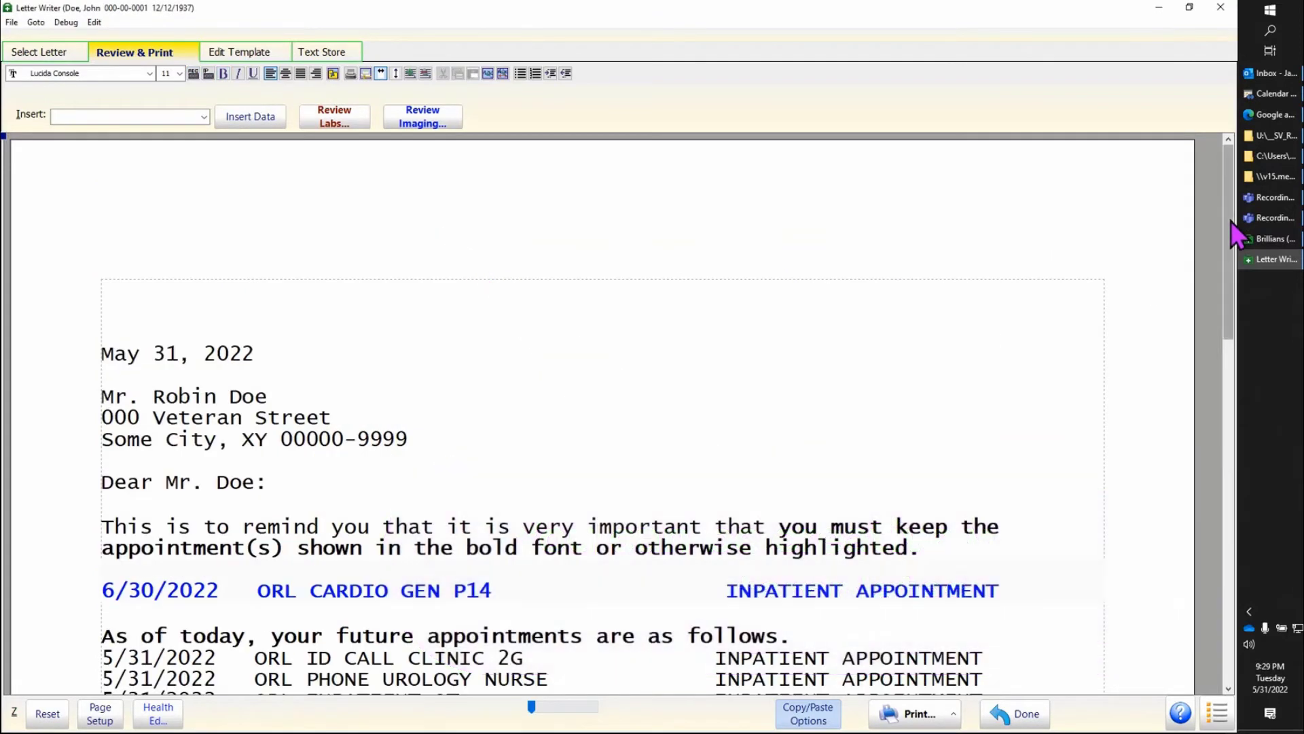
mouse_move(1230, 221)
left_mouse_down()
mouse_move(1238, 439)
mouse_move(1237, 242)
mouse_move(1221, 265)
left_mouse_up()
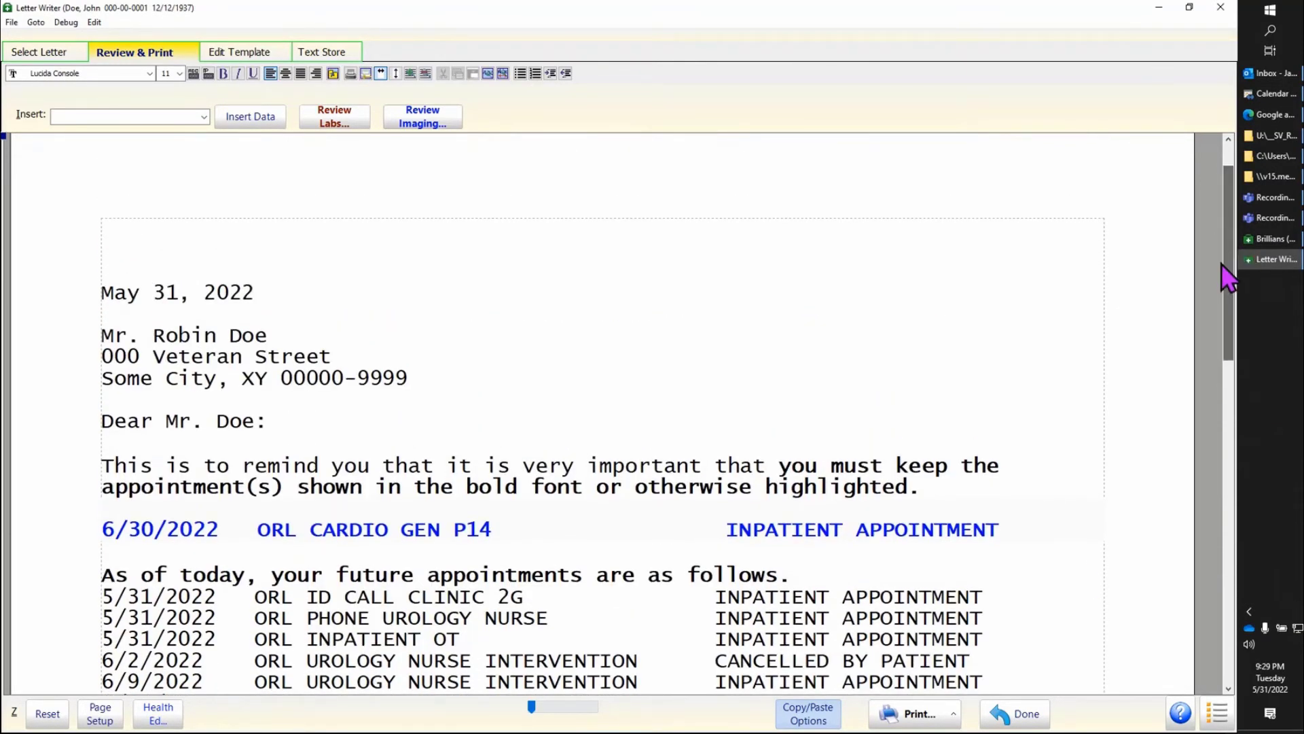
left_click(953, 714)
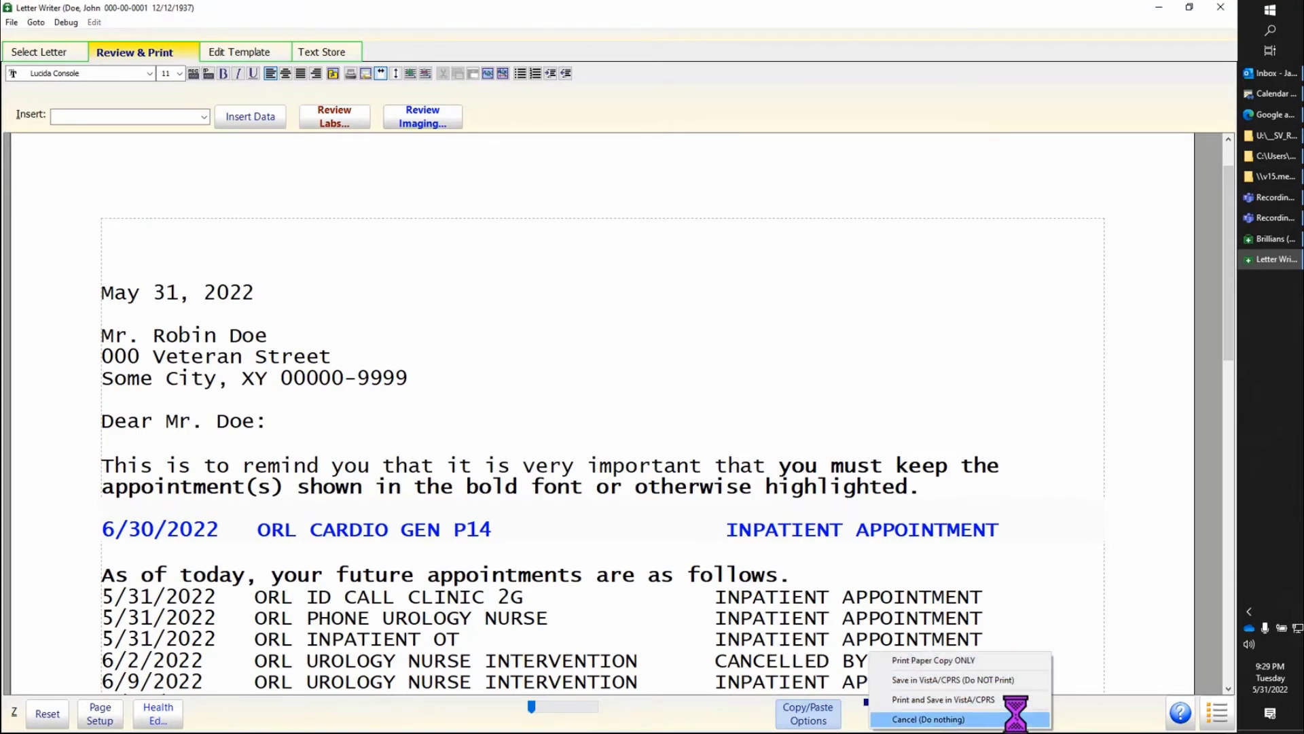
left_click(1110, 718)
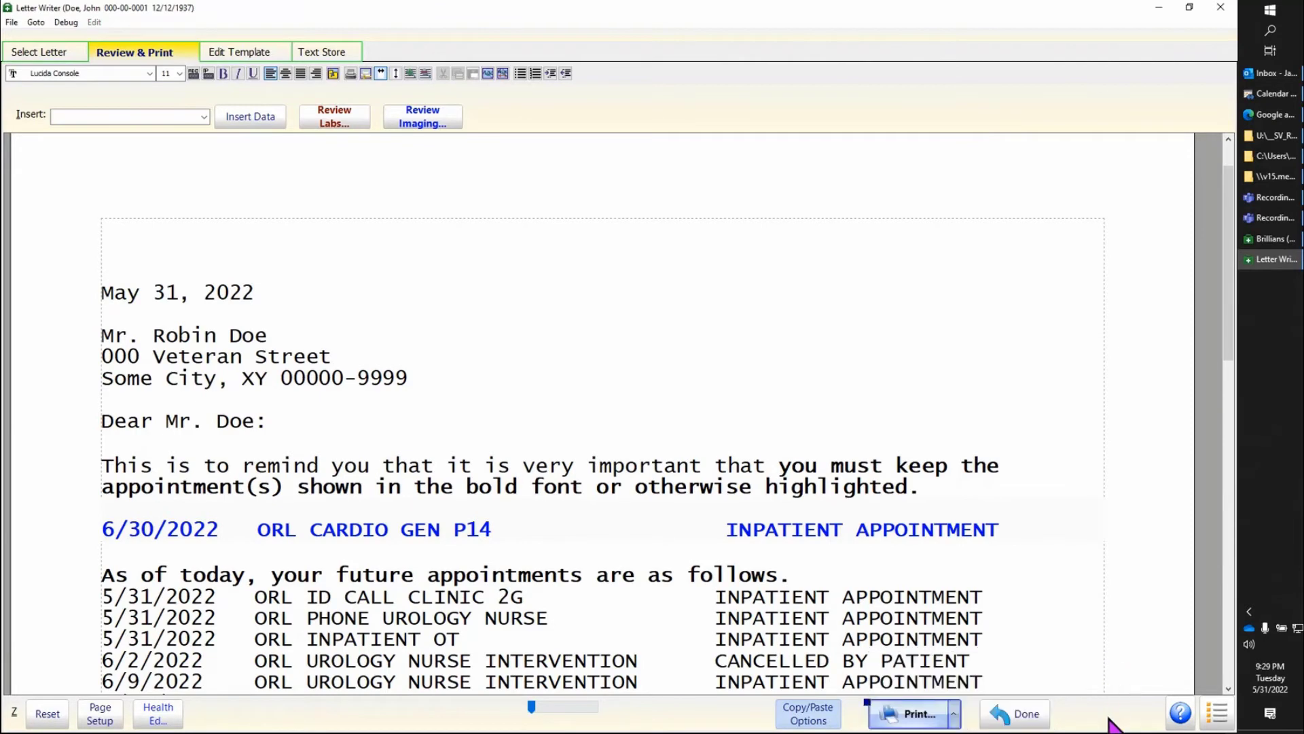
Step: Return to the full, unfiltered template list and add "_After Visit Summary (AVS, after-visit Nursing) (SV).WPT" to the frequently used list
left_click(1039, 721)
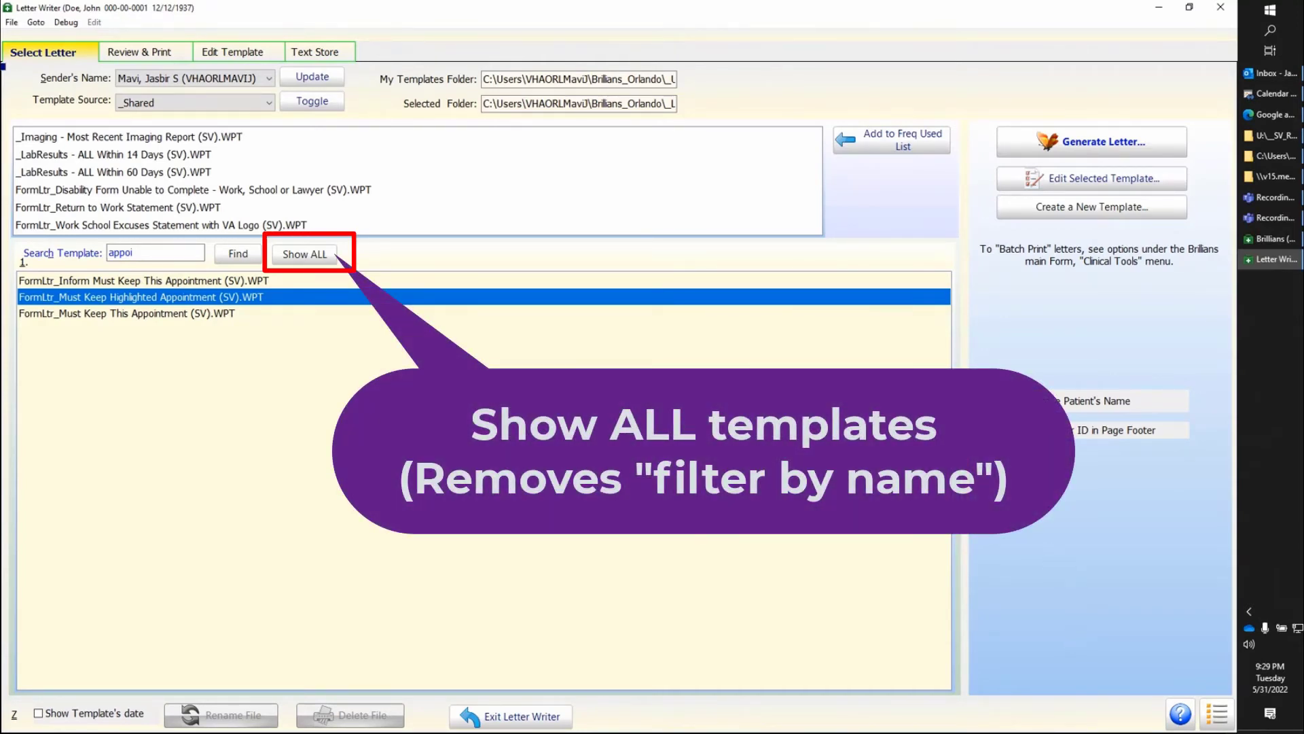
left_click(315, 257)
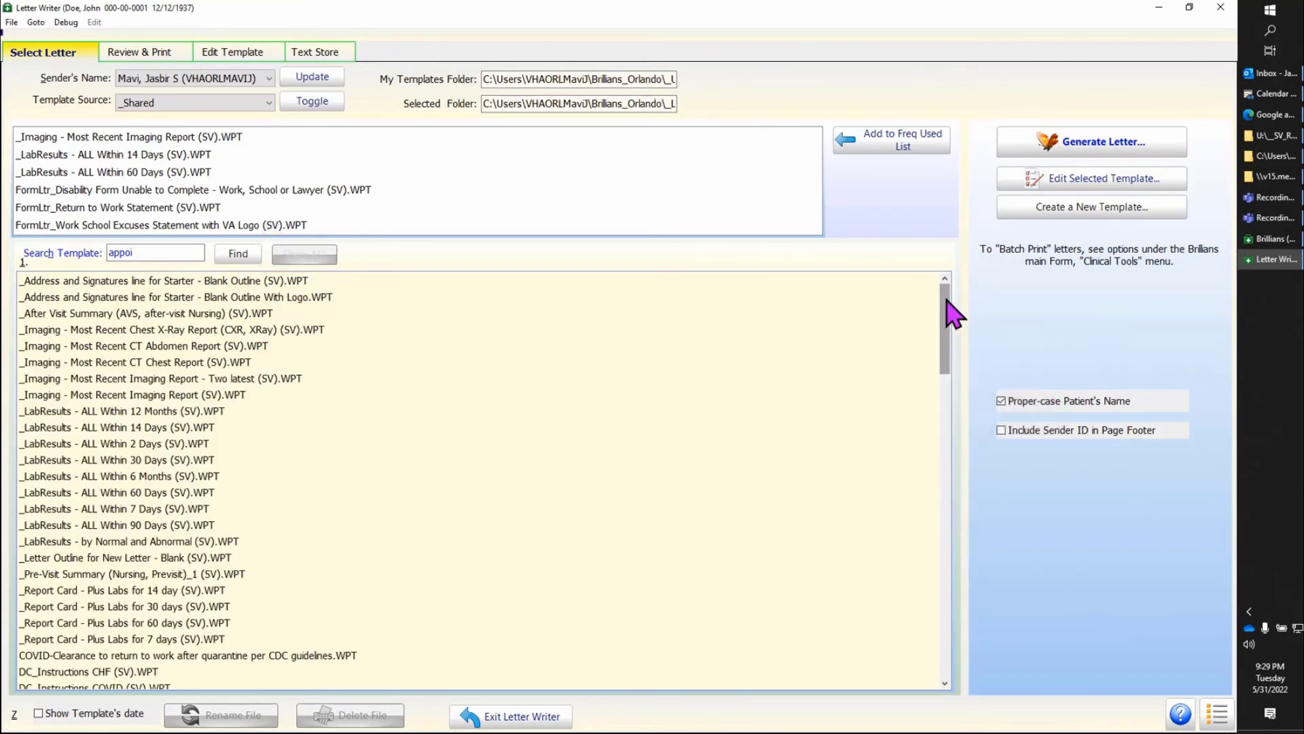
mouse_move(949, 303)
left_mouse_down()
mouse_move(948, 439)
mouse_move(969, 506)
mouse_move(938, 646)
mouse_move(949, 658)
mouse_move(949, 294)
left_mouse_up()
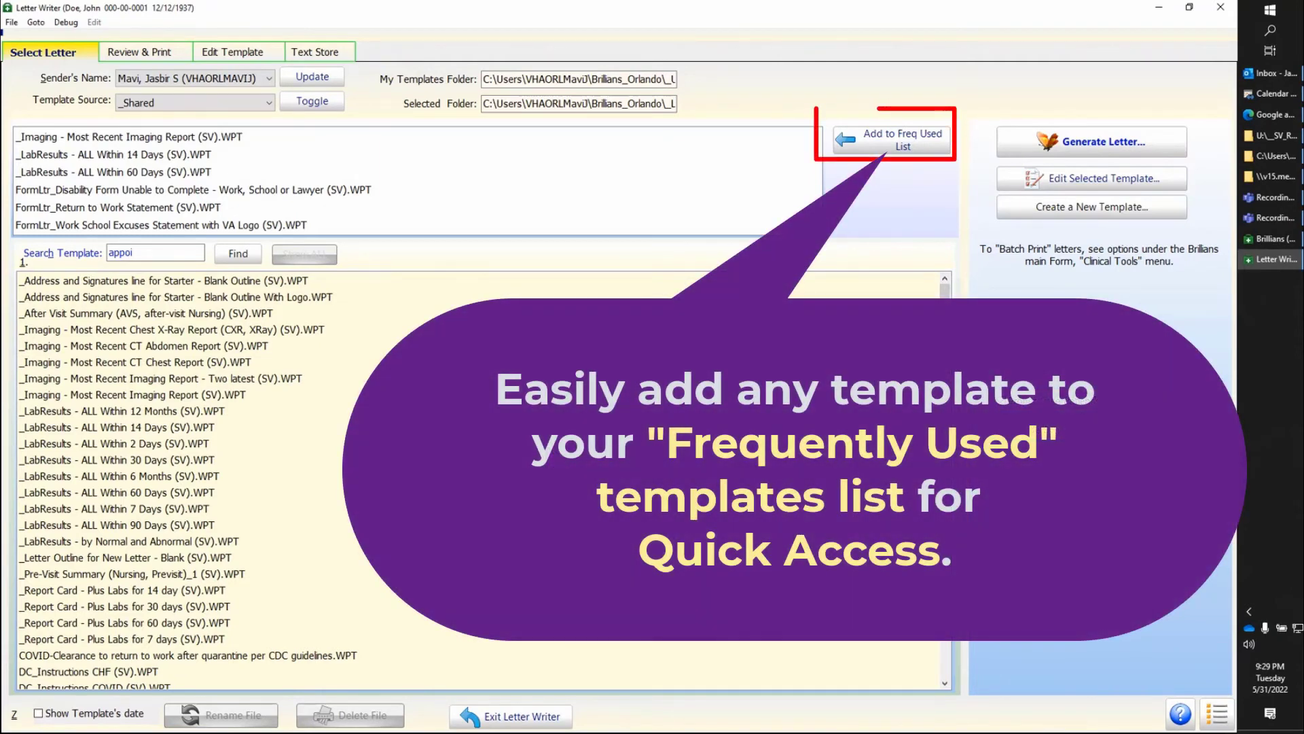
left_click(270, 316)
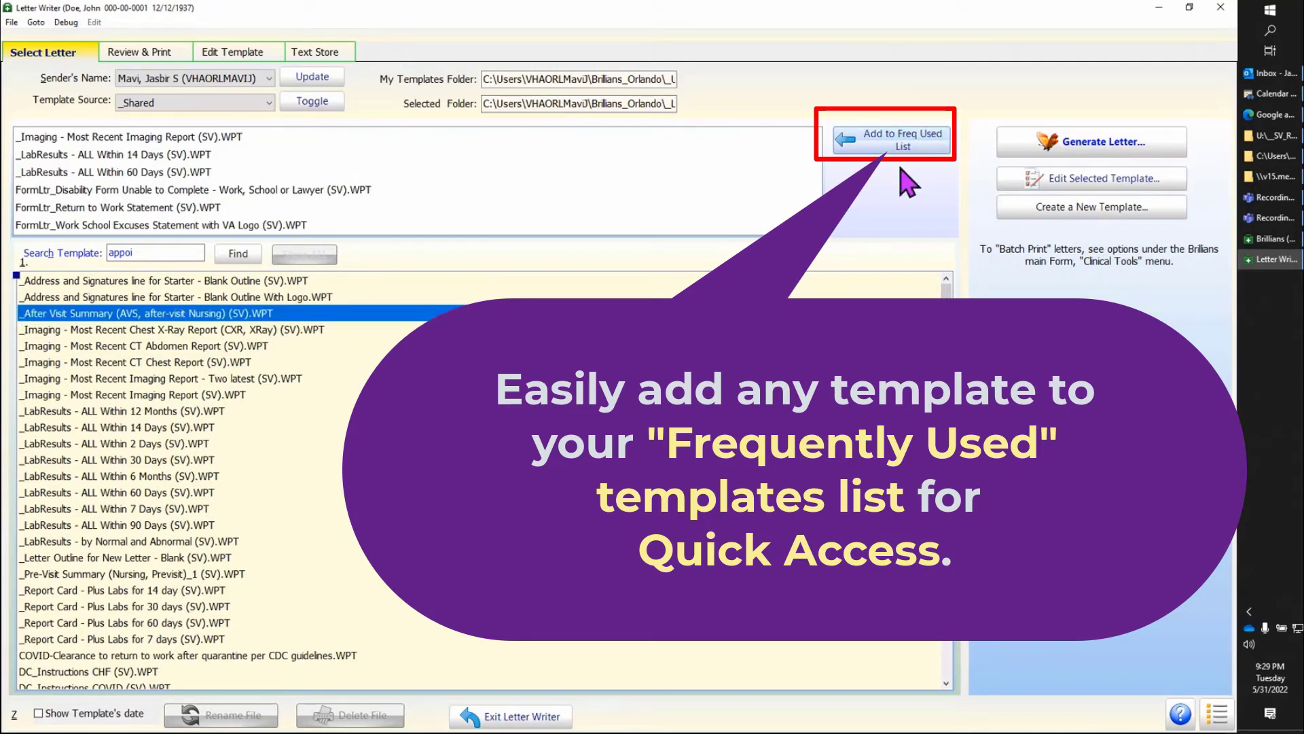
left_click(893, 146)
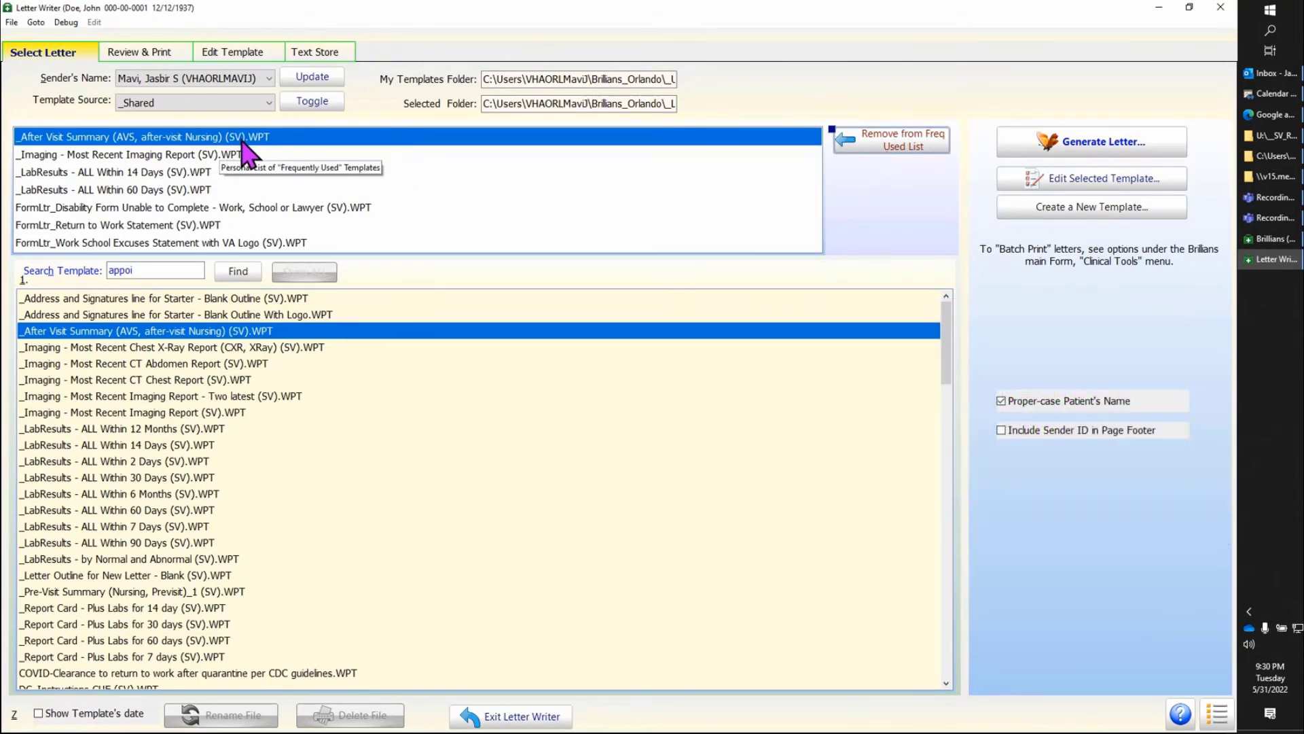
Step: Generate a letter from the frequently used template "_After Visit Summary (AVS, after-visit Nursing) (SV).WPT"
left_click(226, 159)
left_click(254, 137)
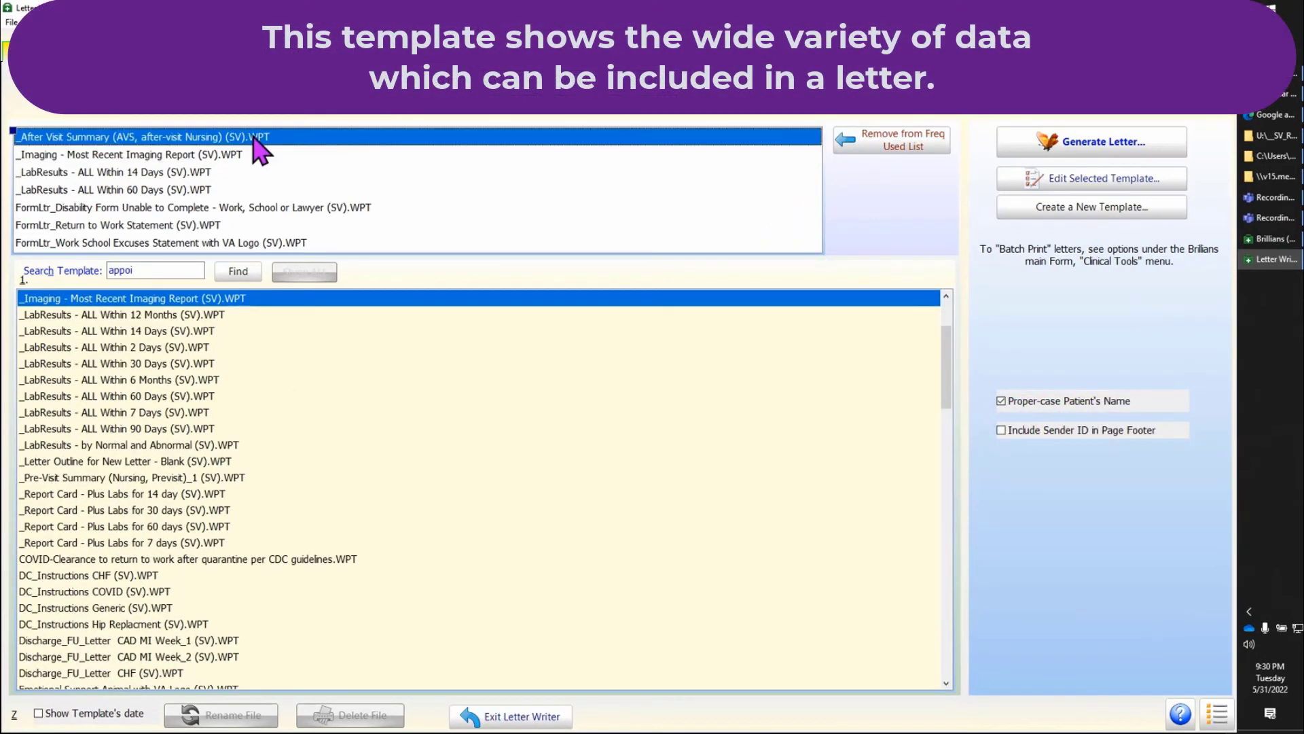
left_click(1090, 146)
Step: Review the after-visit letter's medications and appointments through to the signature, and look over its print and VistA/CPRS save options without choosing one
left_click_drag(1230, 187, 1215, 574)
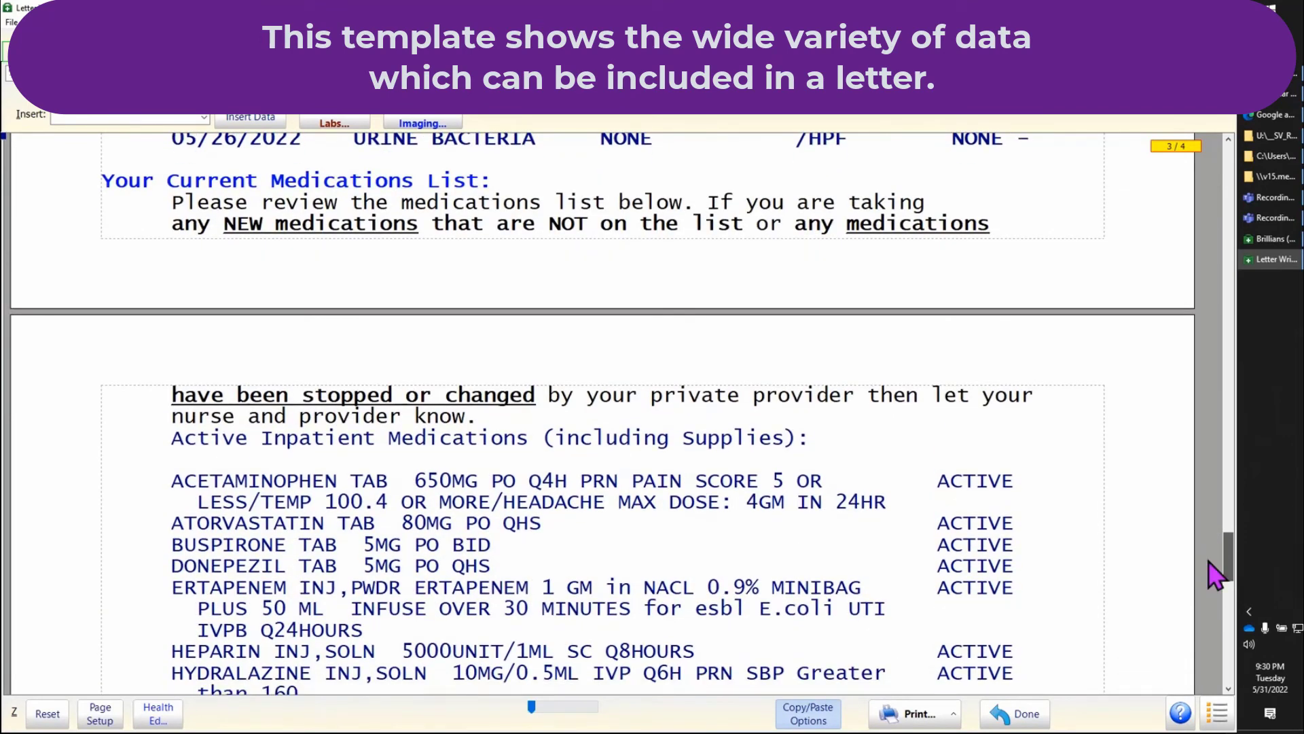
left_click_drag(1209, 561, 1209, 652)
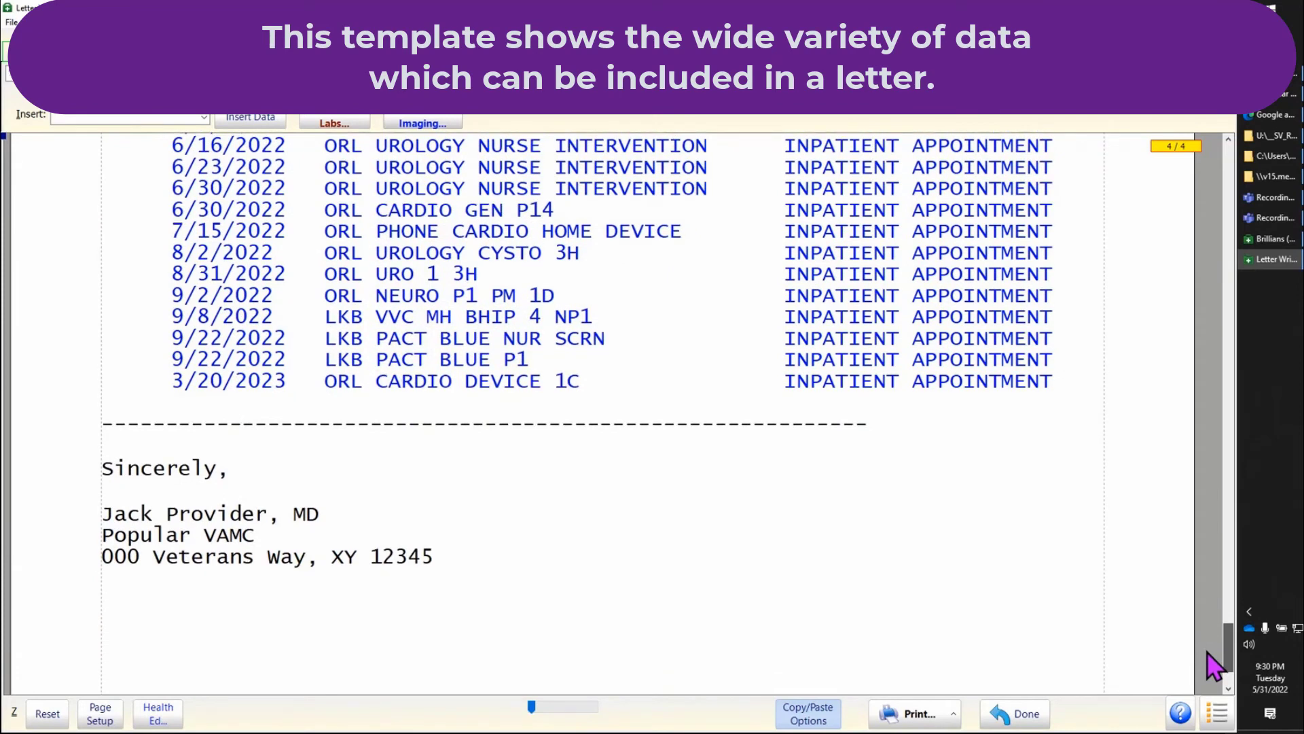
left_click(955, 715)
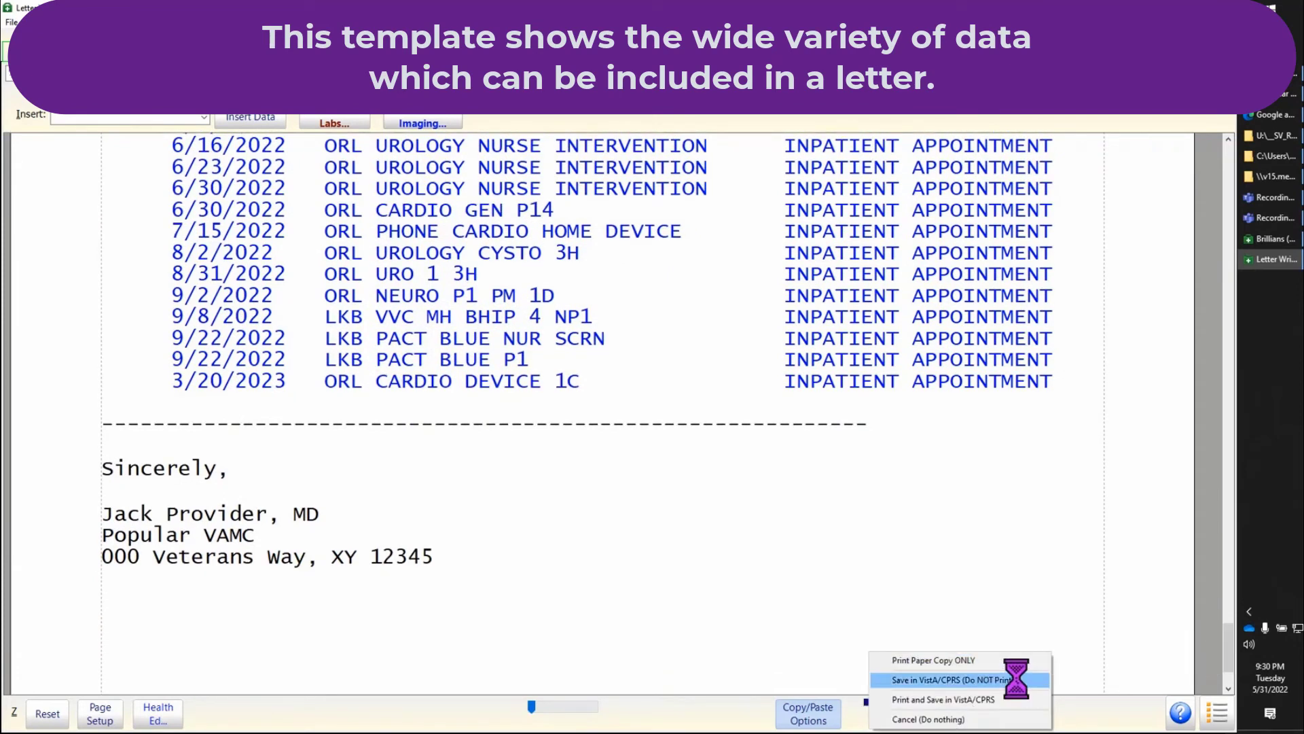
left_click(1121, 672)
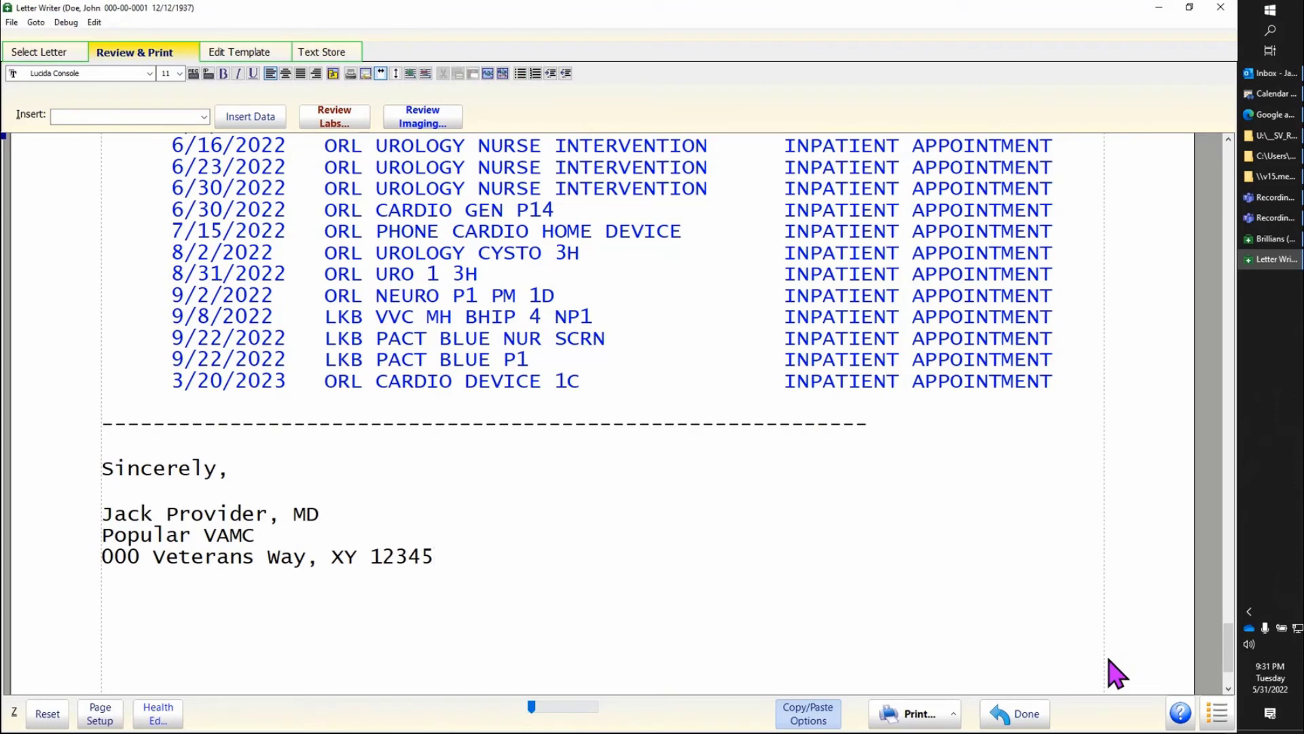
Step: Remove "_LabResults - ALL Within 60 Days (SV).WPT" from the frequently used list and exit Letter Writer
left_click(1010, 713)
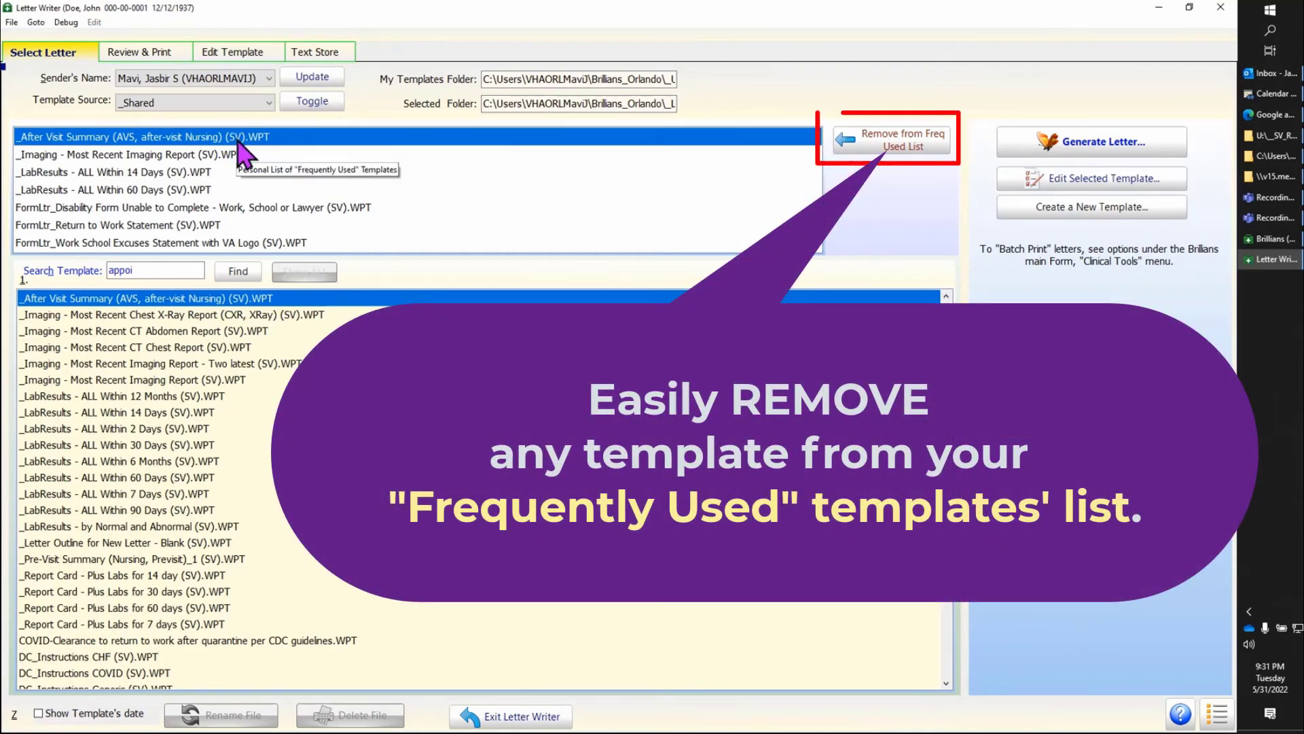
left_click(243, 190)
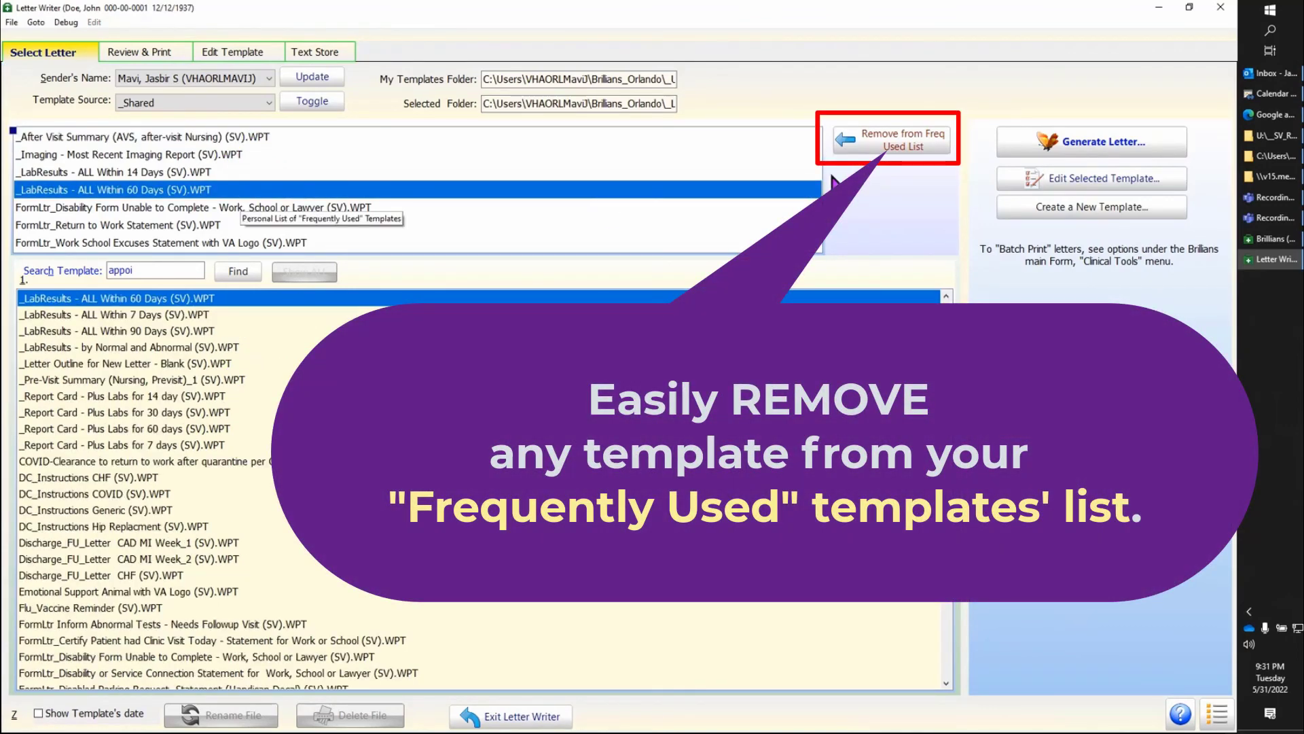
left_click(914, 151)
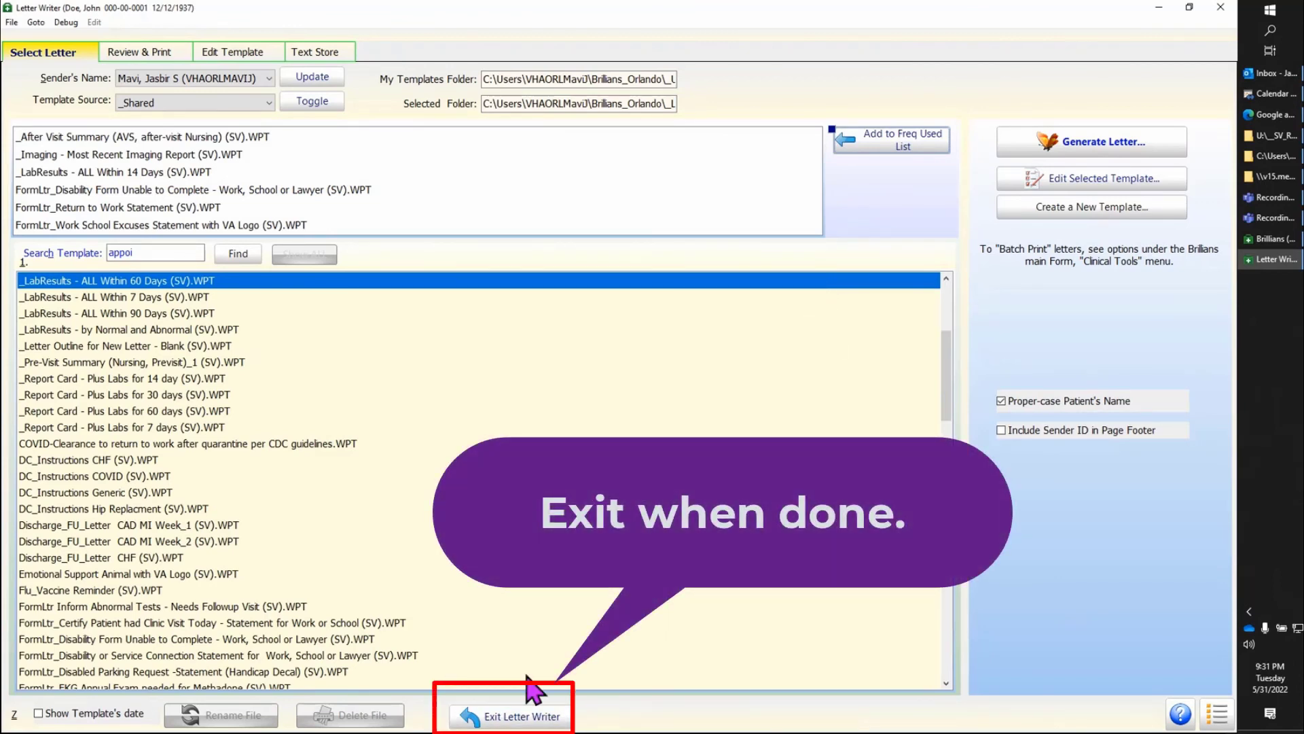
left_click(562, 723)
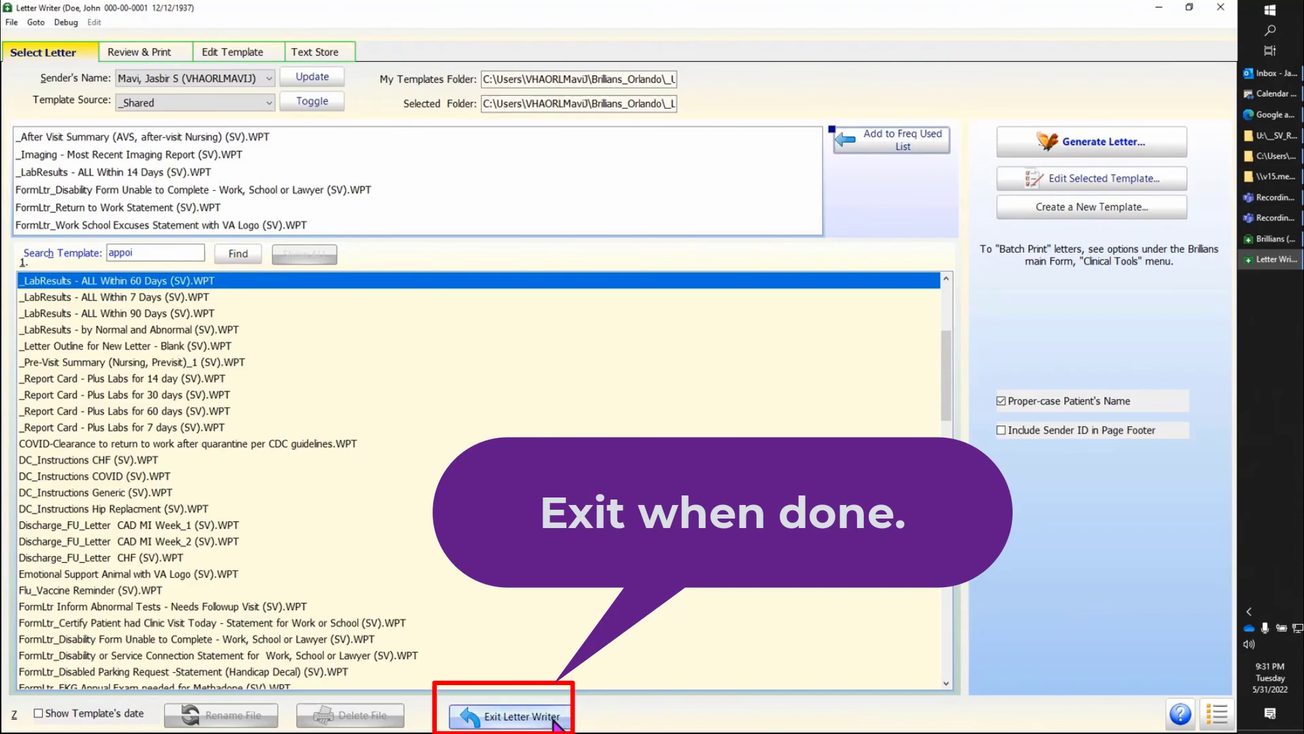